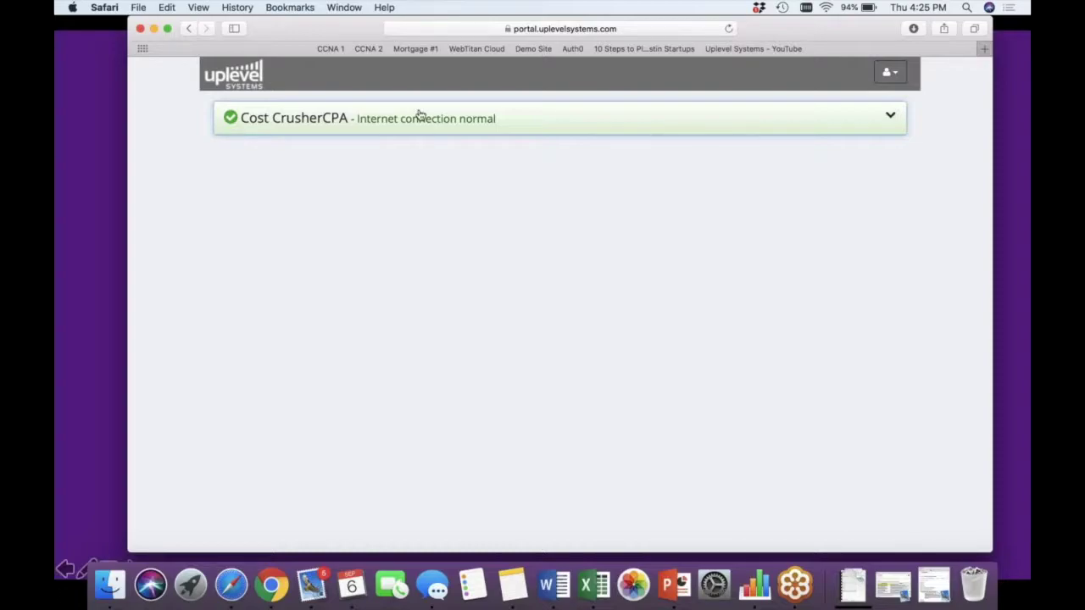
- Expand the Cost CrusherCPA customer and review the Plano site's Internet and Wi-Fi notifications
click(373, 123)
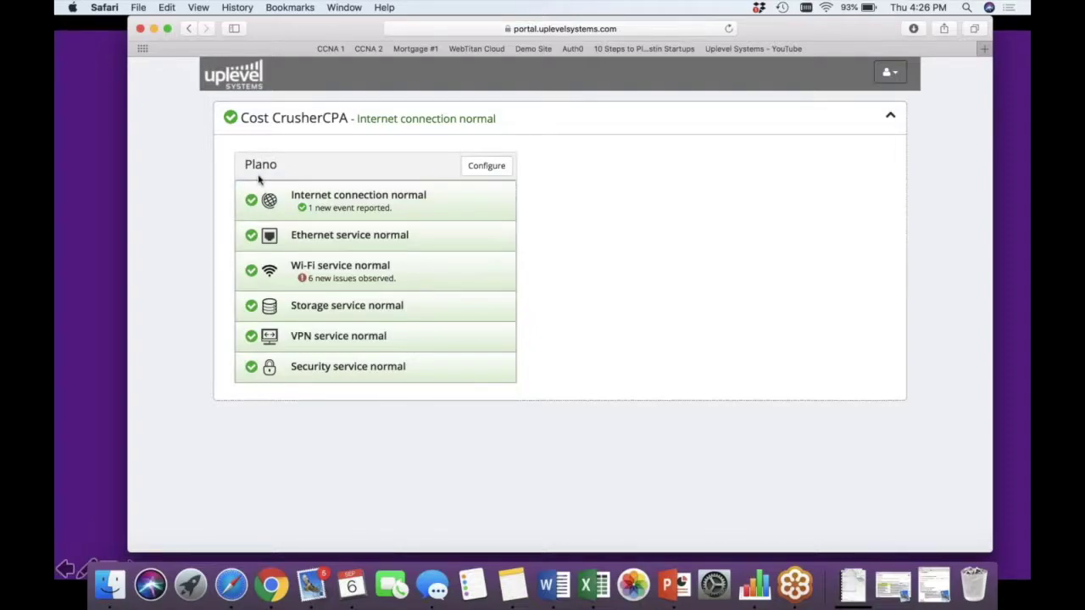
click(335, 212)
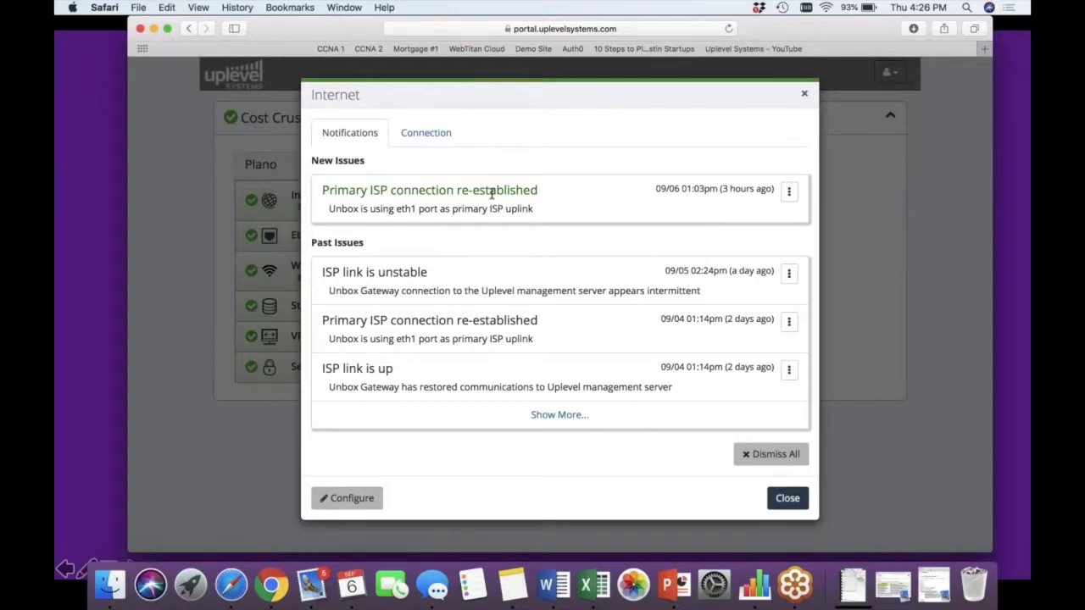
click(785, 500)
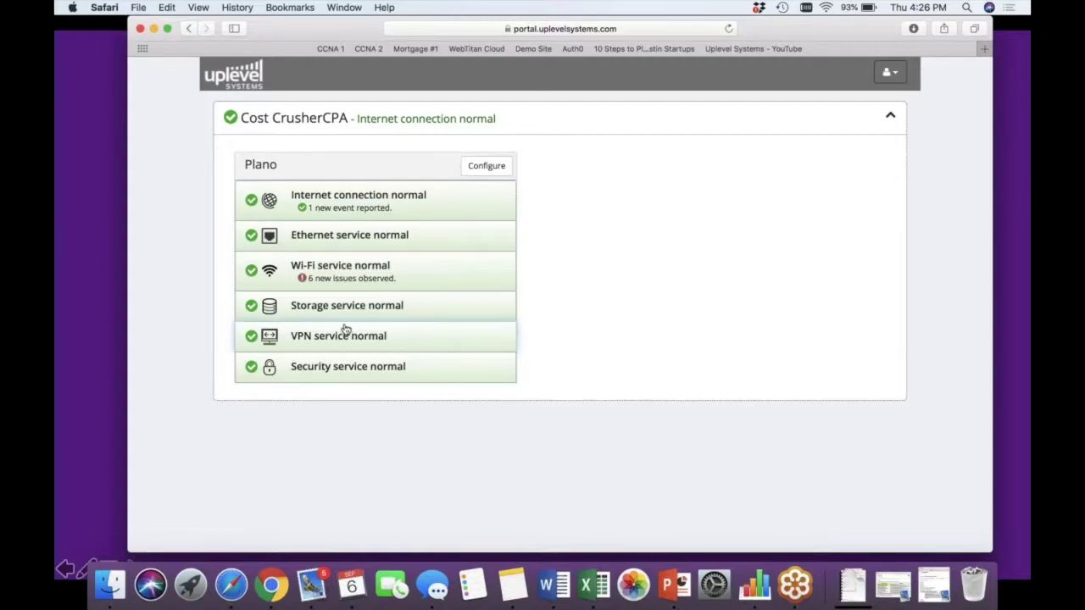
click(324, 283)
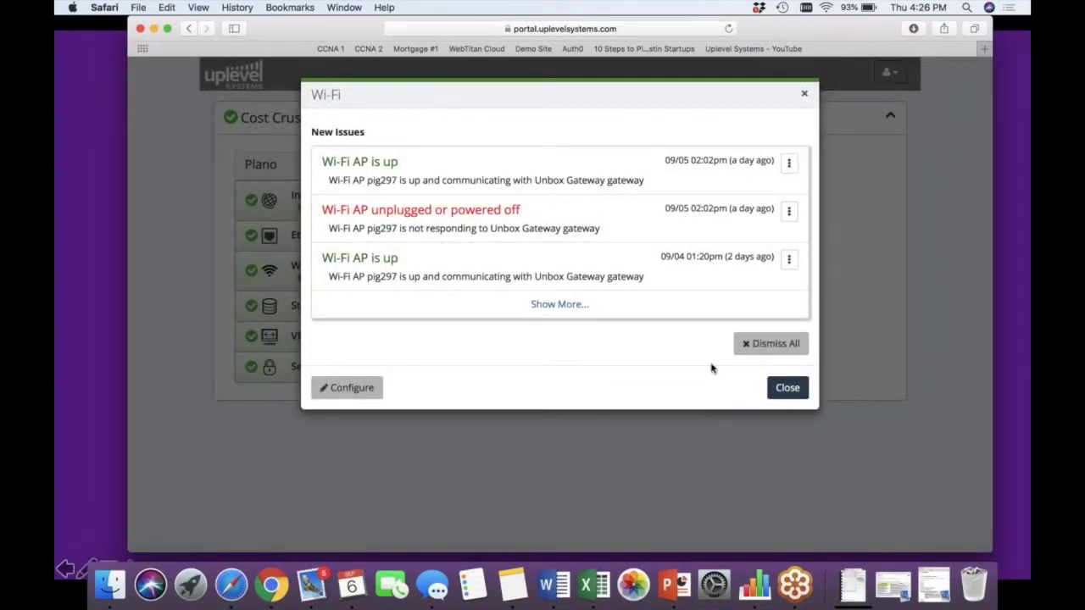
click(761, 390)
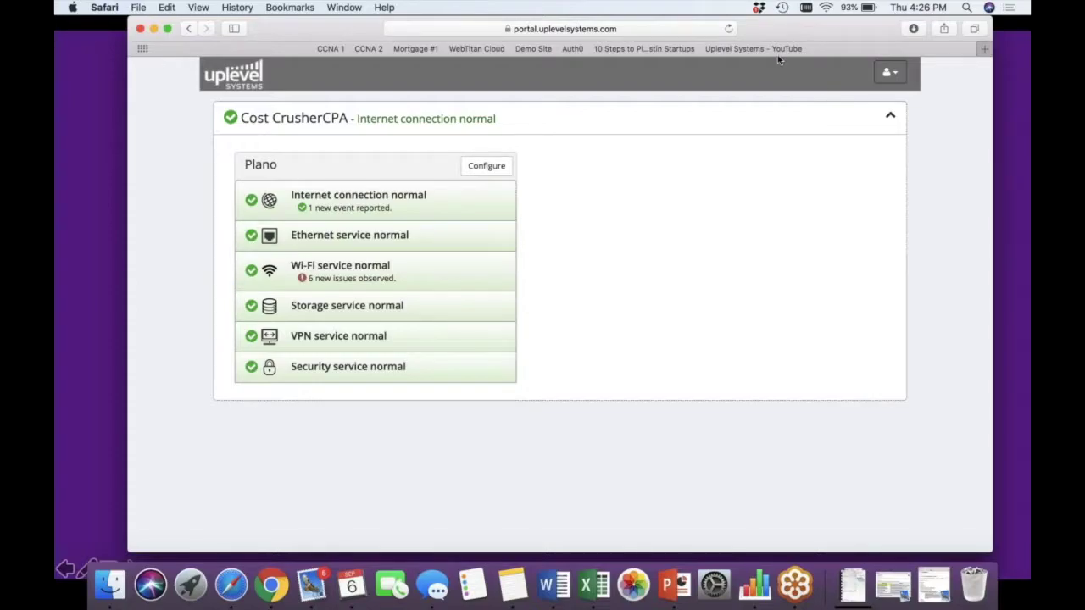
- Open the account settings and inspect the form for adding another account, leaving it without saving
click(890, 73)
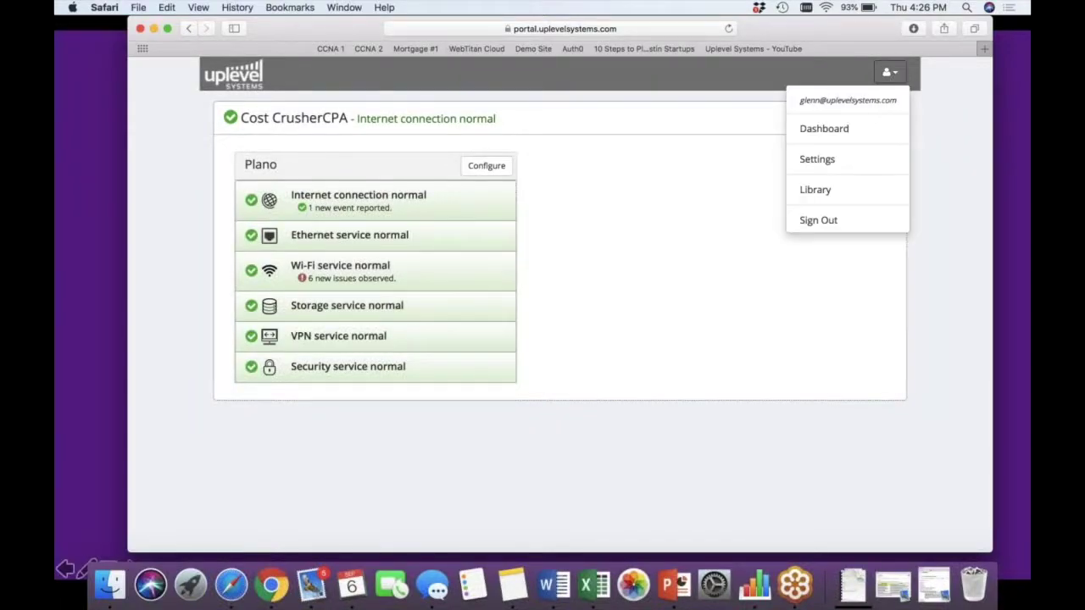
click(847, 159)
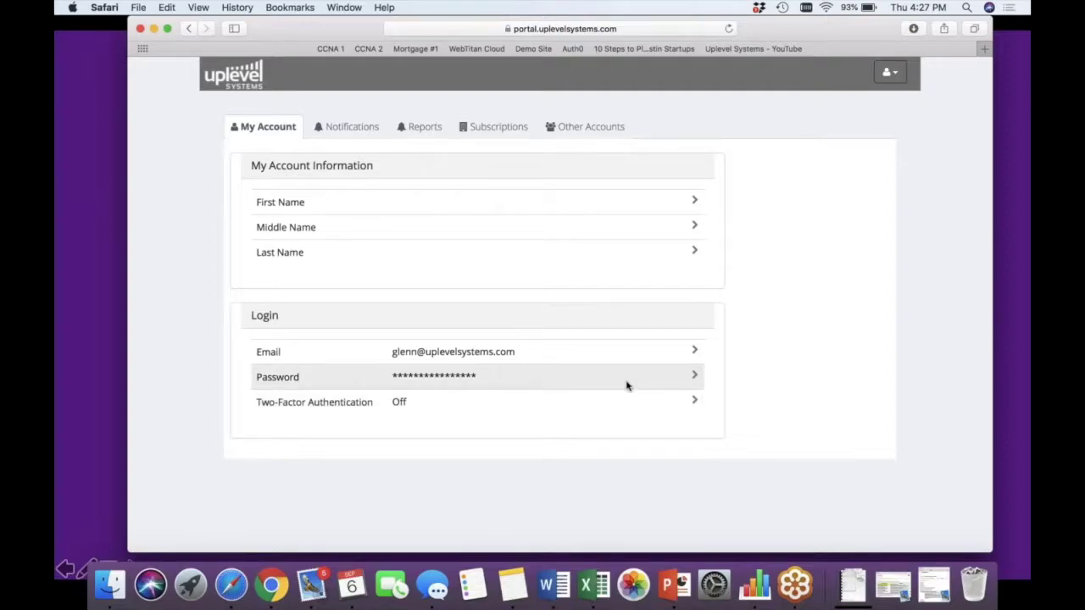
click(607, 134)
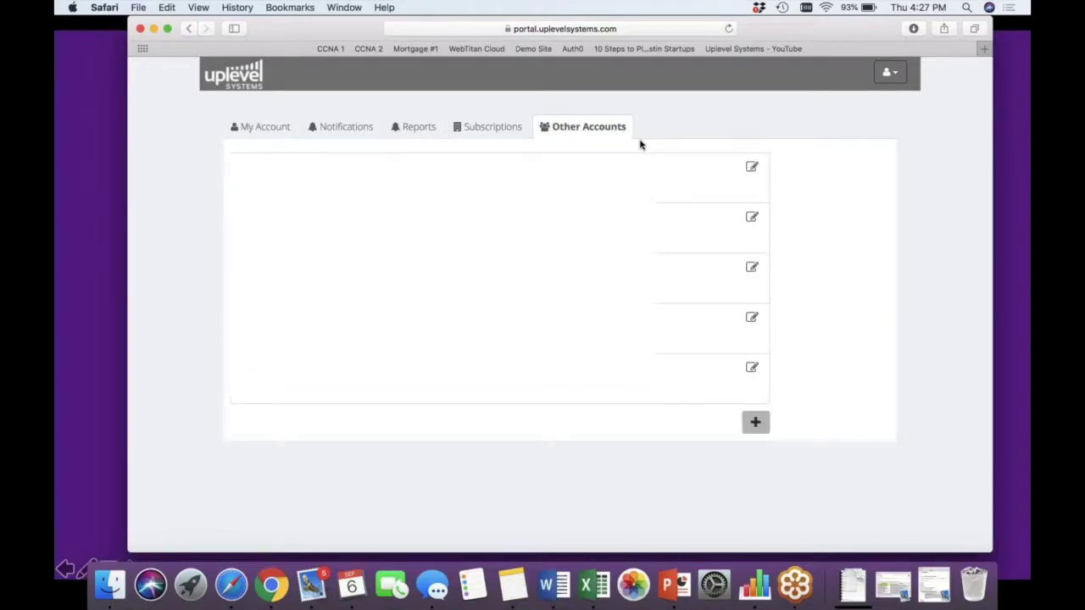
click(755, 422)
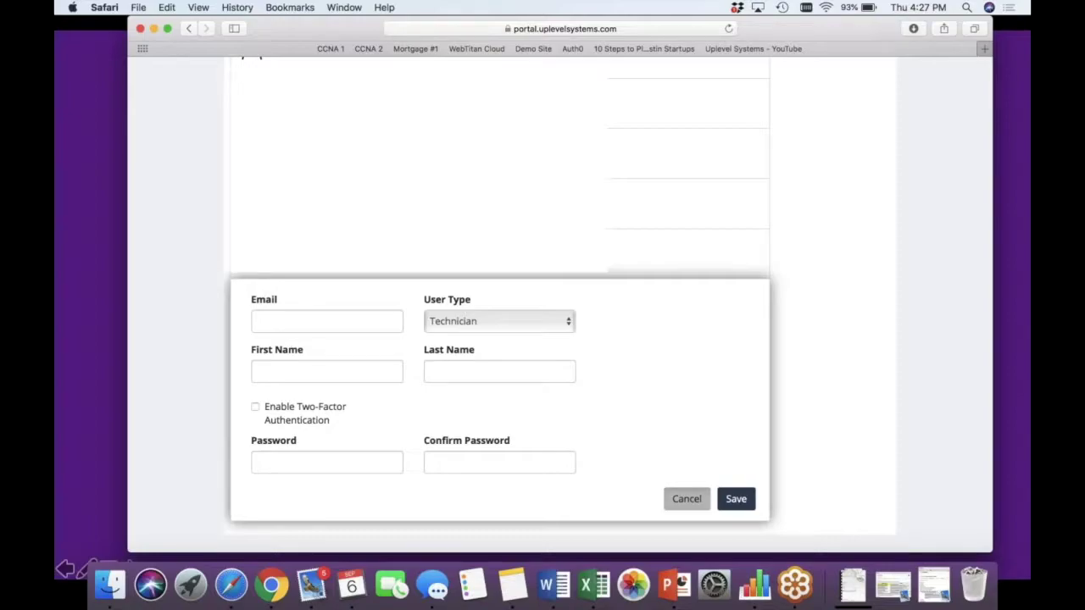
click(687, 498)
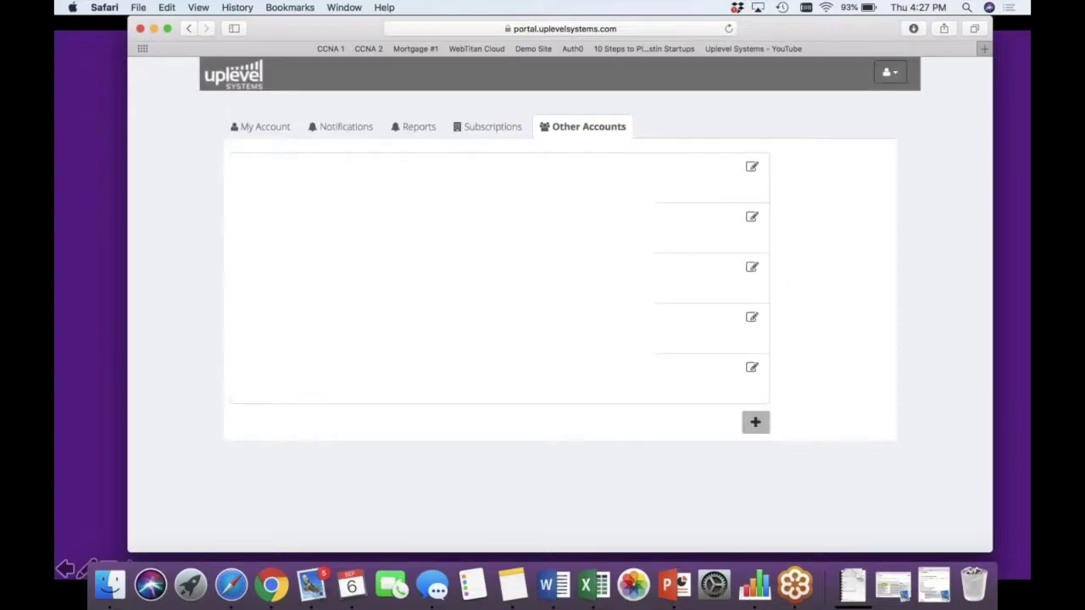
- Enable notification emails for detected issues and fill the email subject line and body with "{severity}, {customer}, {site}, and {description}"
click(331, 127)
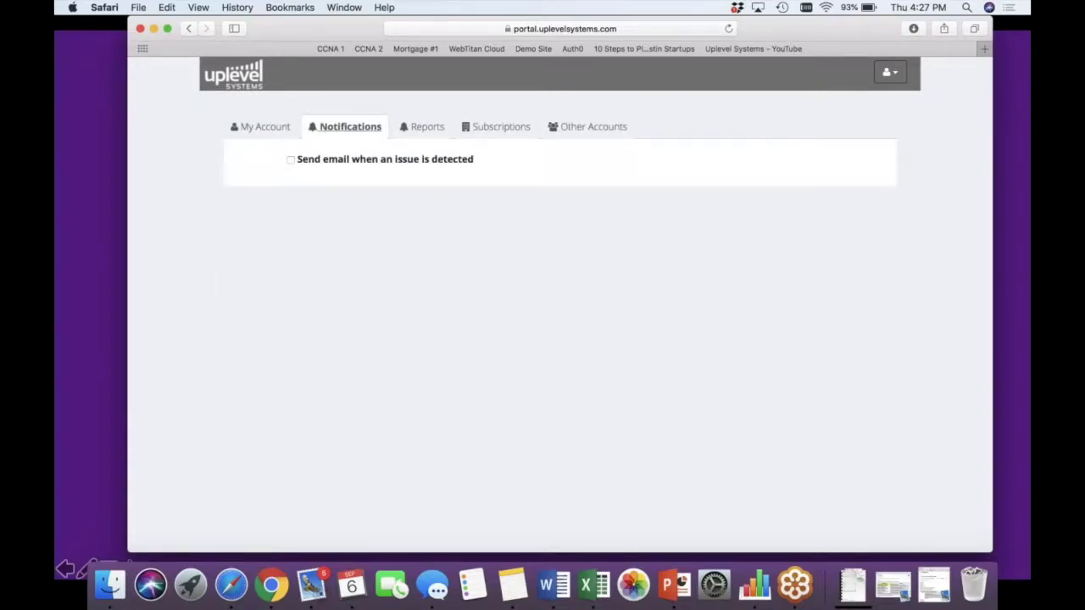
click(291, 160)
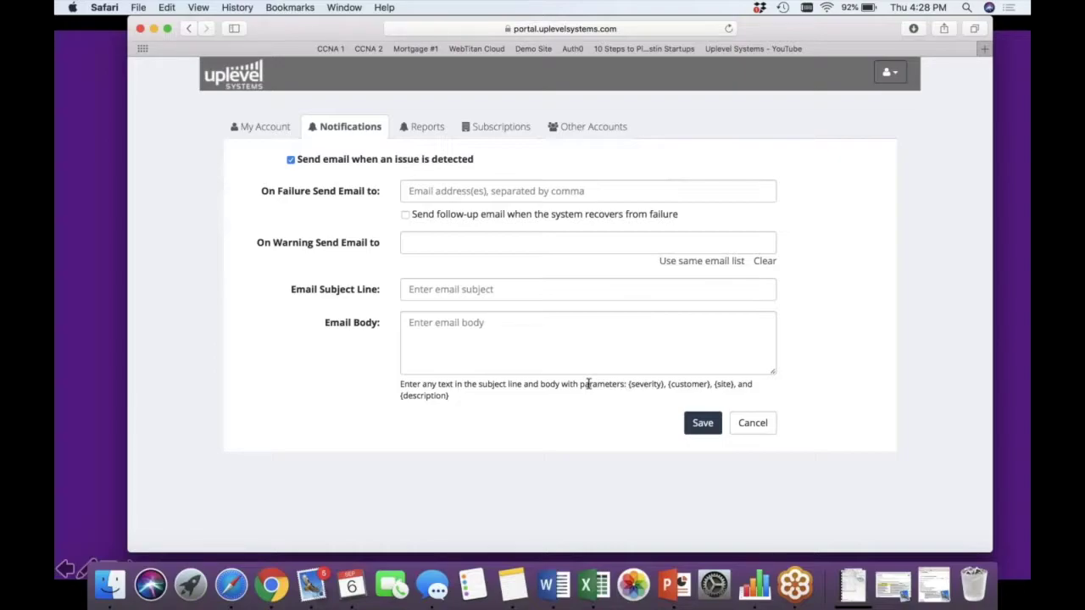
drag(627, 384, 759, 390)
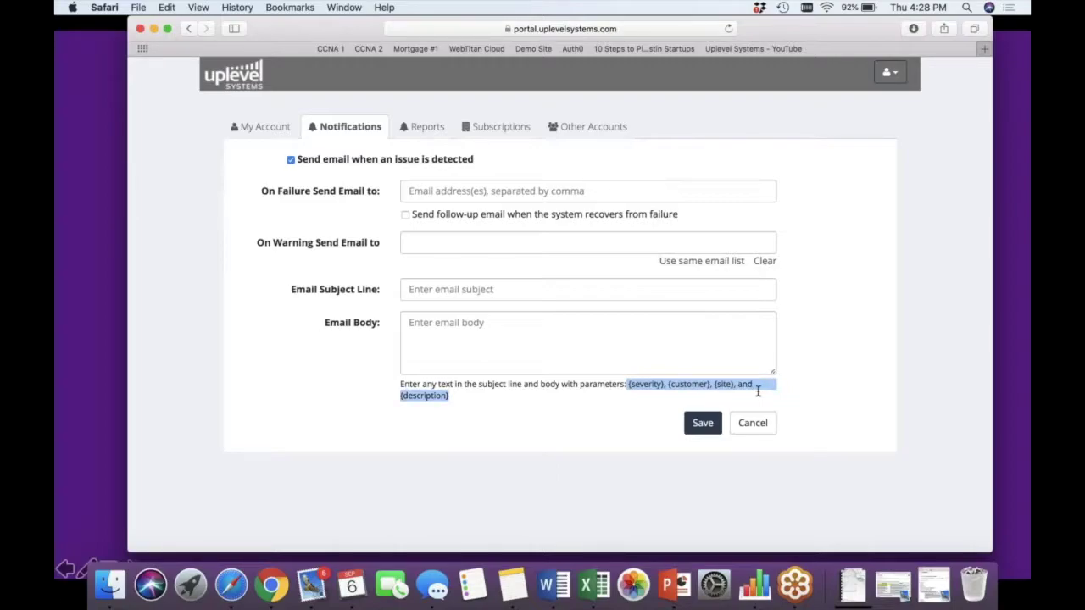
key(super+c)
click(413, 289)
key(super+v)
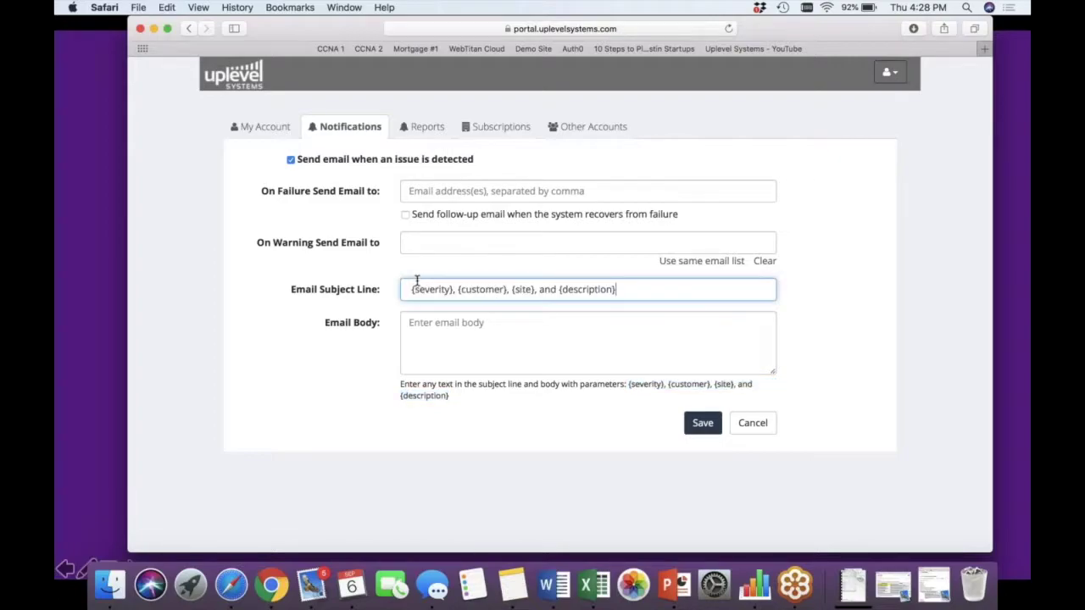
click(409, 289)
key(Delete)
click(551, 339)
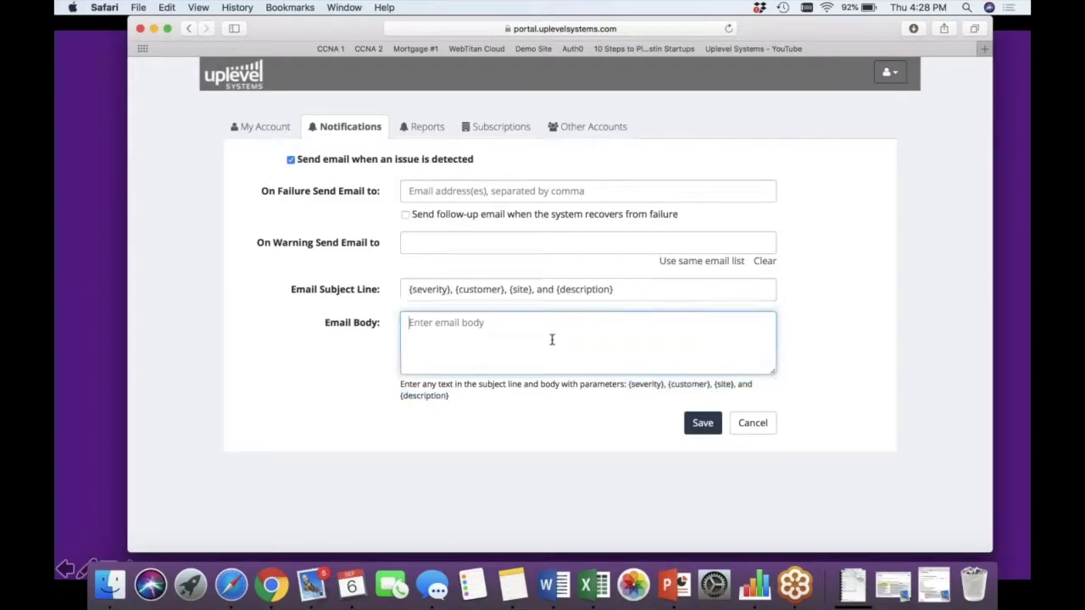
key(super+v)
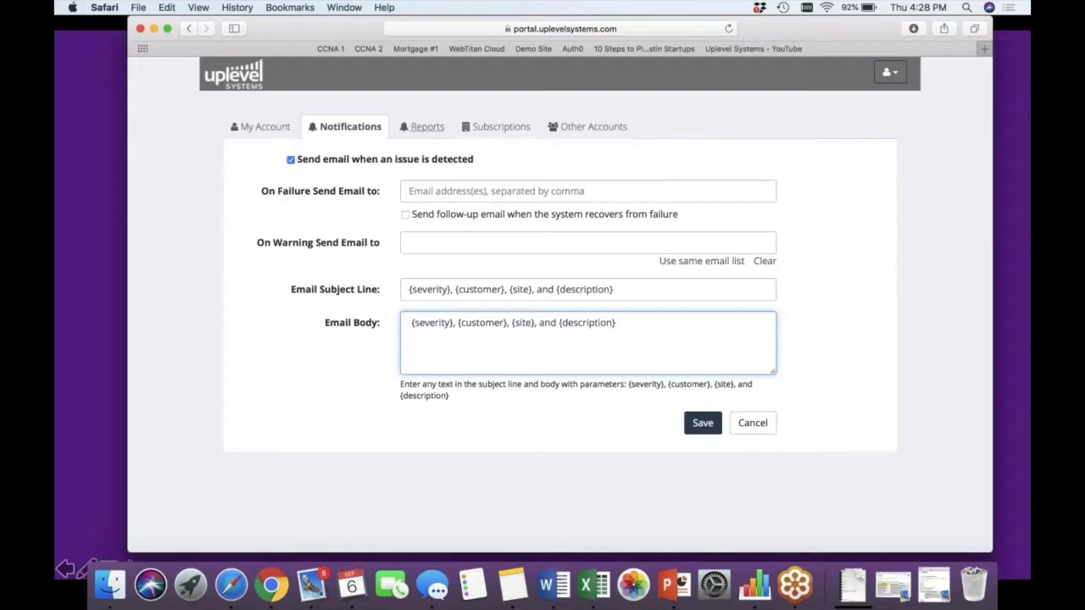
- Review the monthly report's company name and logo file selection, and save the report settings
click(426, 127)
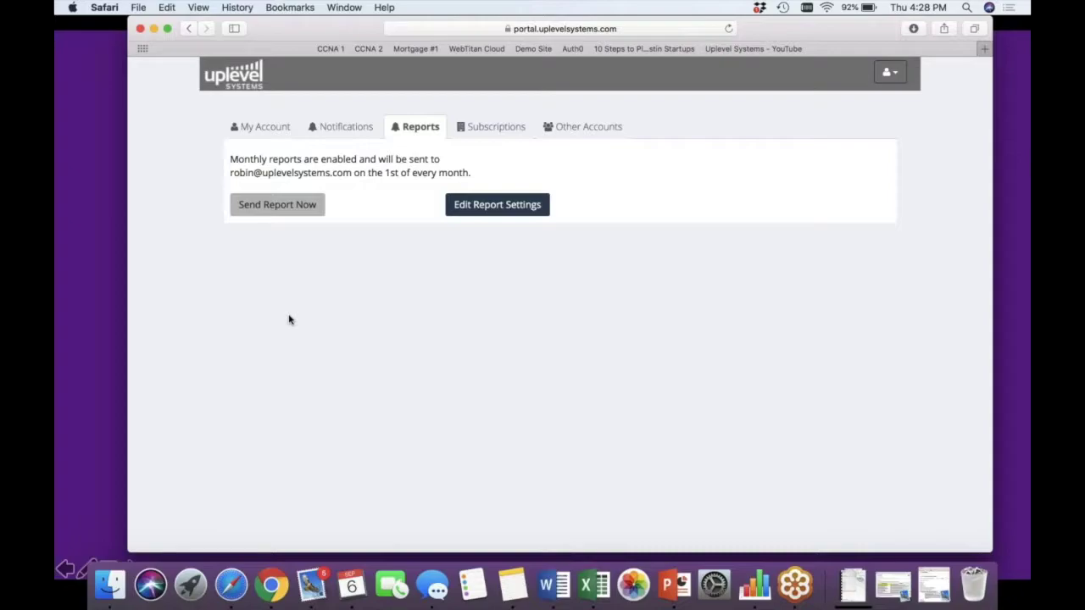
click(463, 215)
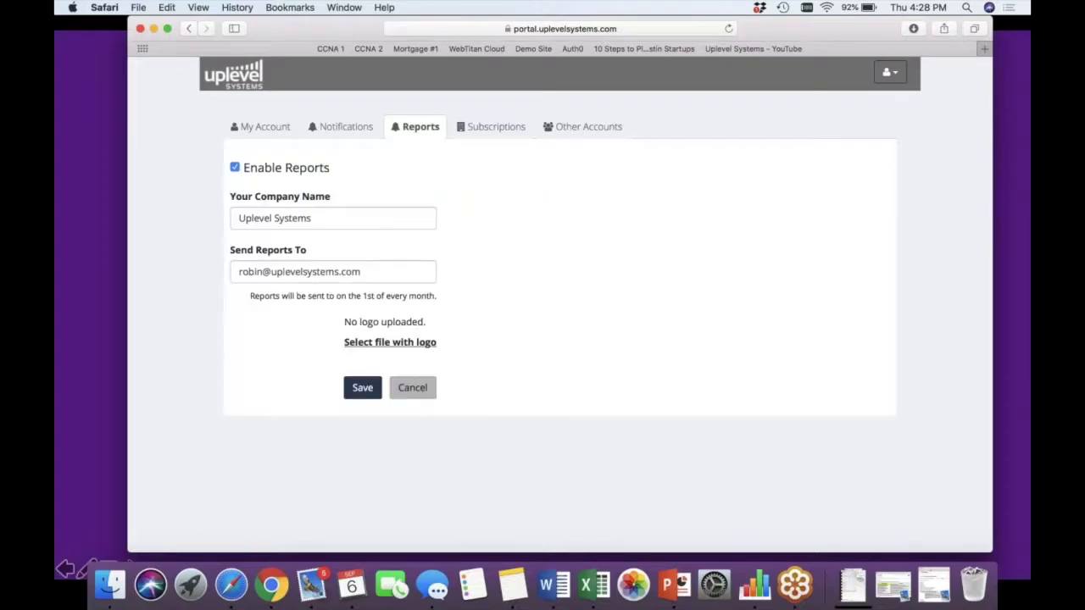
click(236, 218)
shift+click(394, 221)
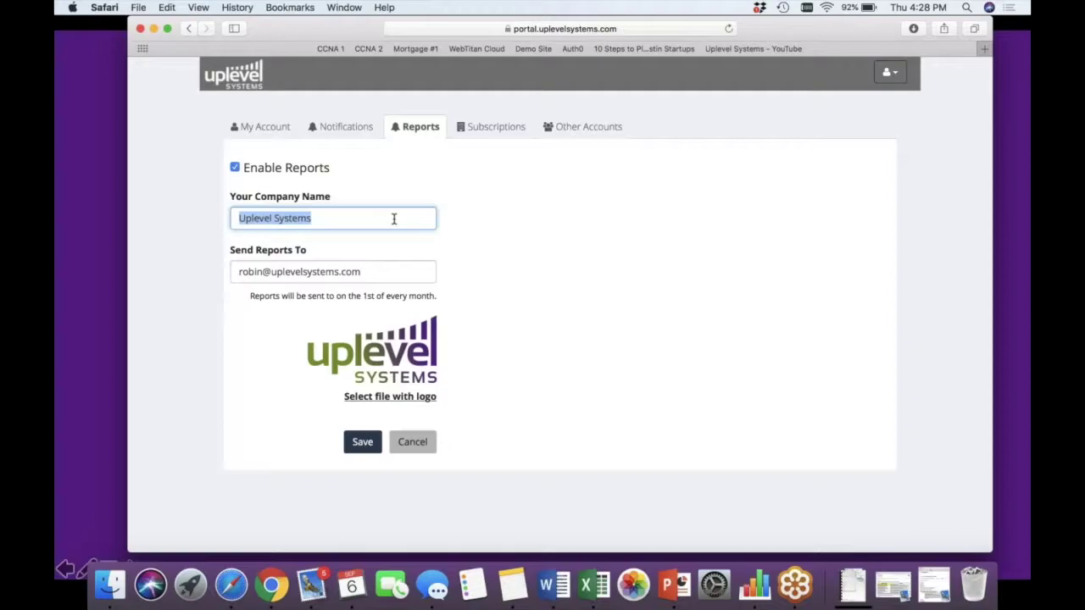
click(382, 399)
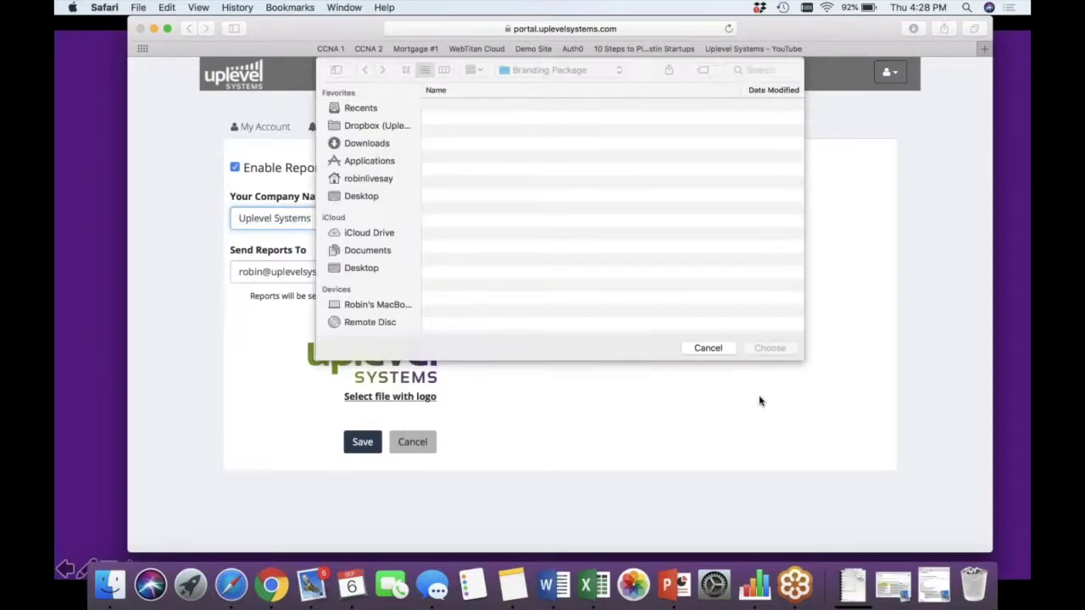
key(Escape)
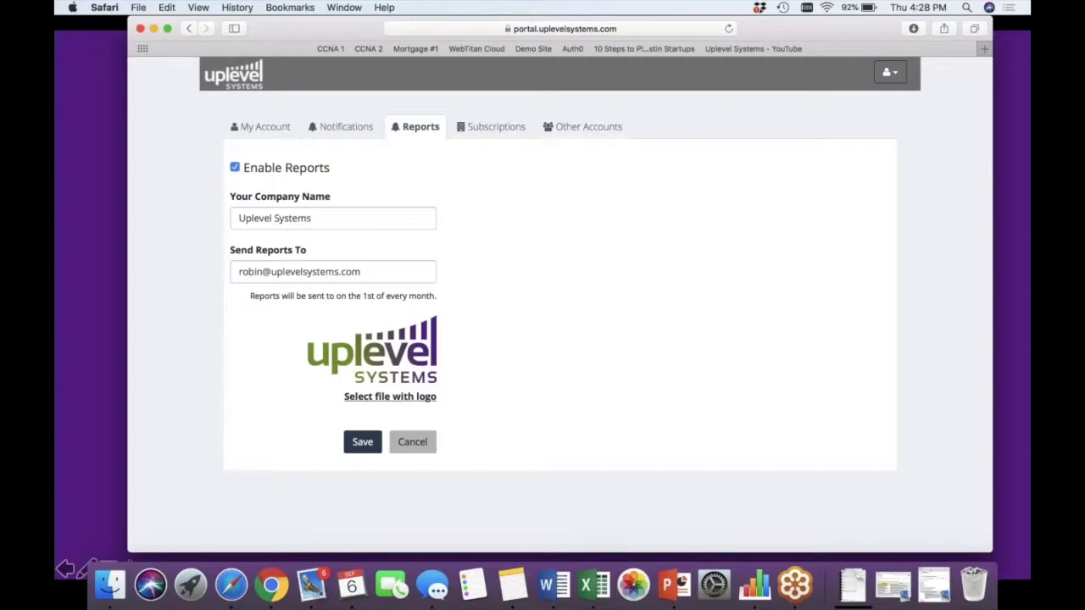
click(361, 442)
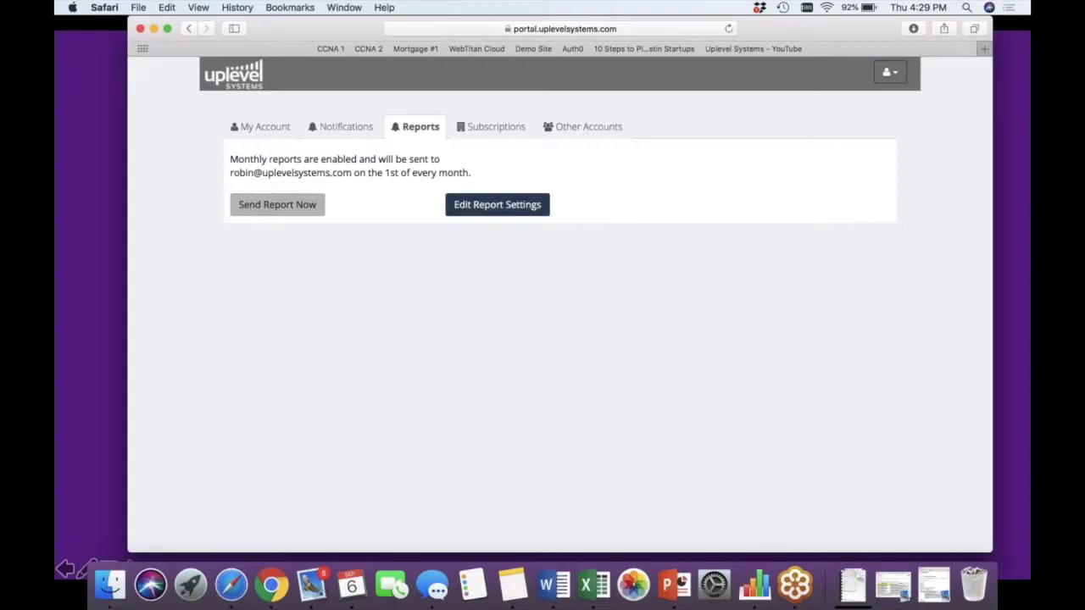
- Return to the dashboard and open the configuration of Cost CrusherCPA's Plano site
click(253, 77)
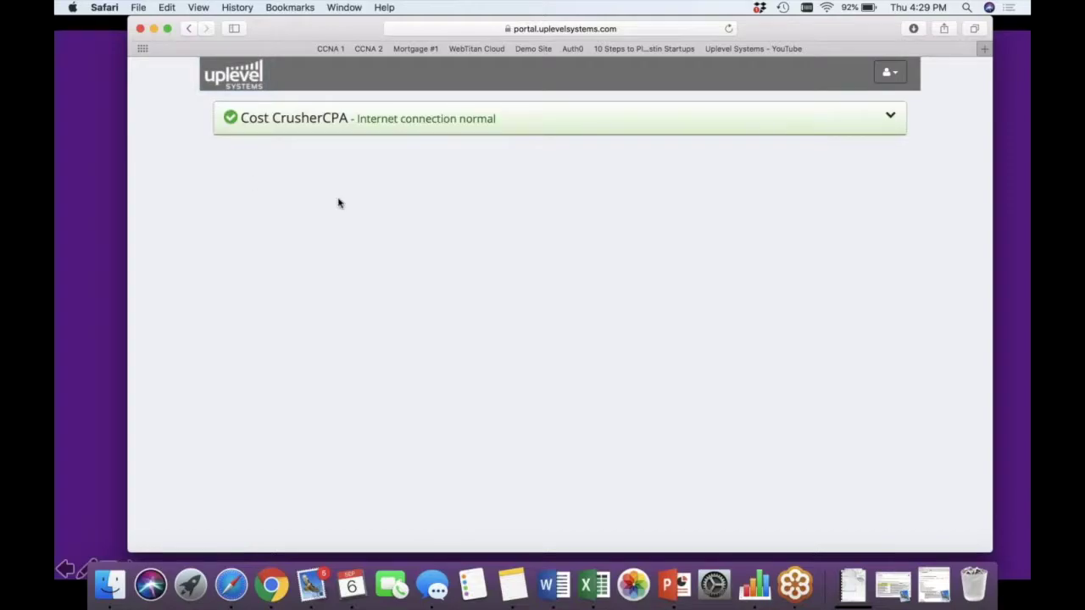
click(391, 134)
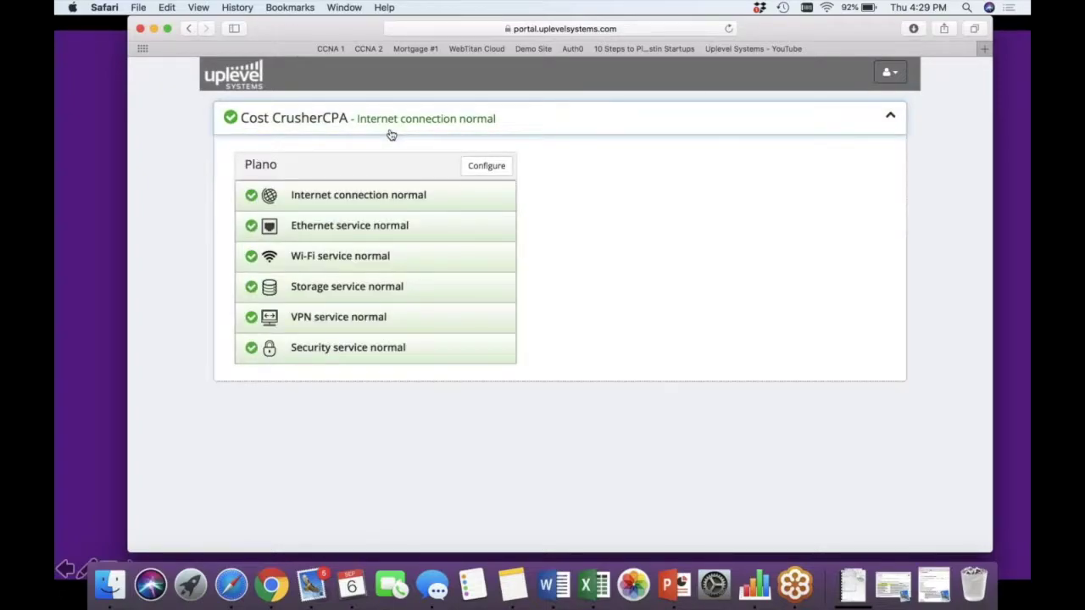
click(486, 165)
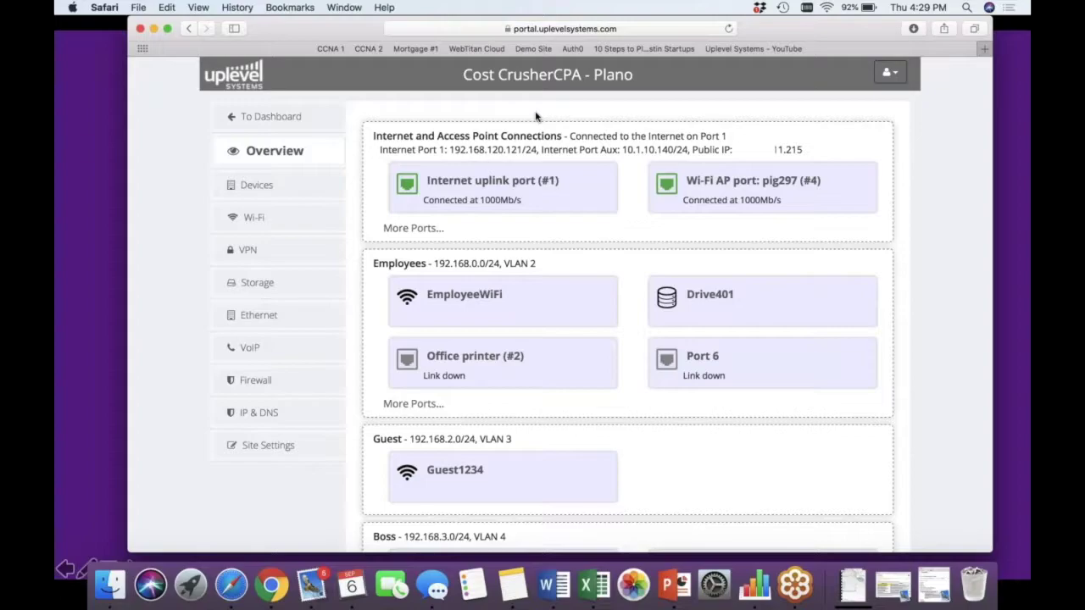
- Show all Internet and access point ports and examine the Port 1, public and auxiliary port IP addresses
click(422, 228)
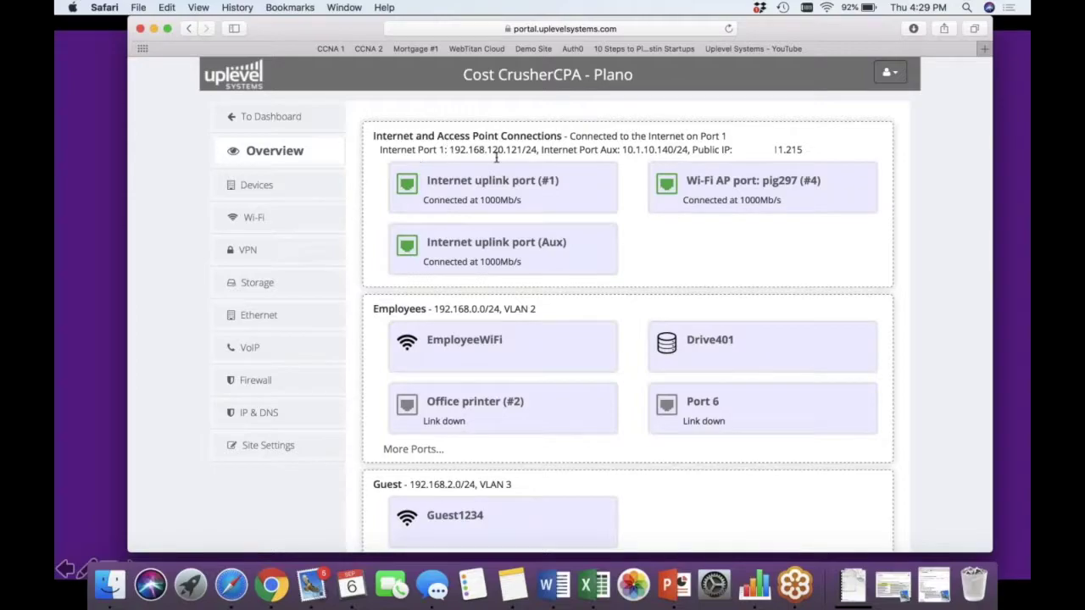
drag(450, 150, 537, 150)
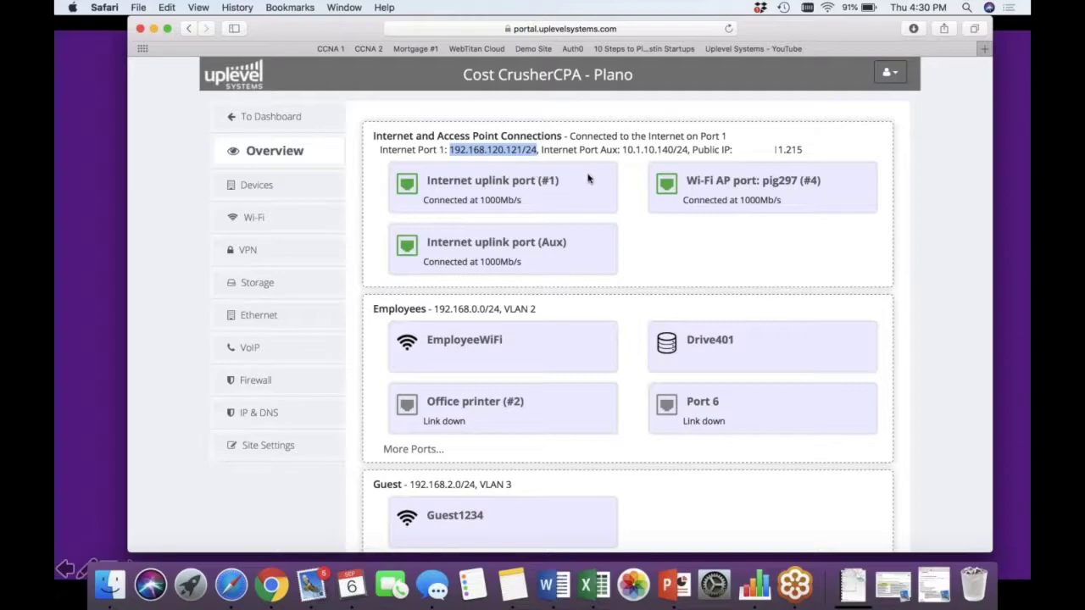
double_click(794, 150)
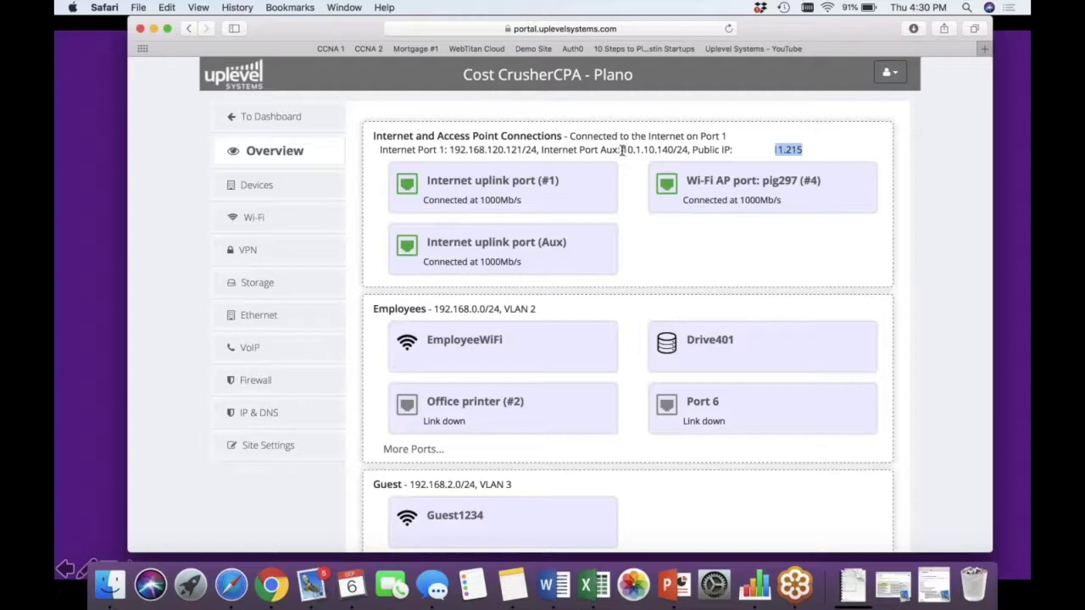
drag(622, 149, 688, 150)
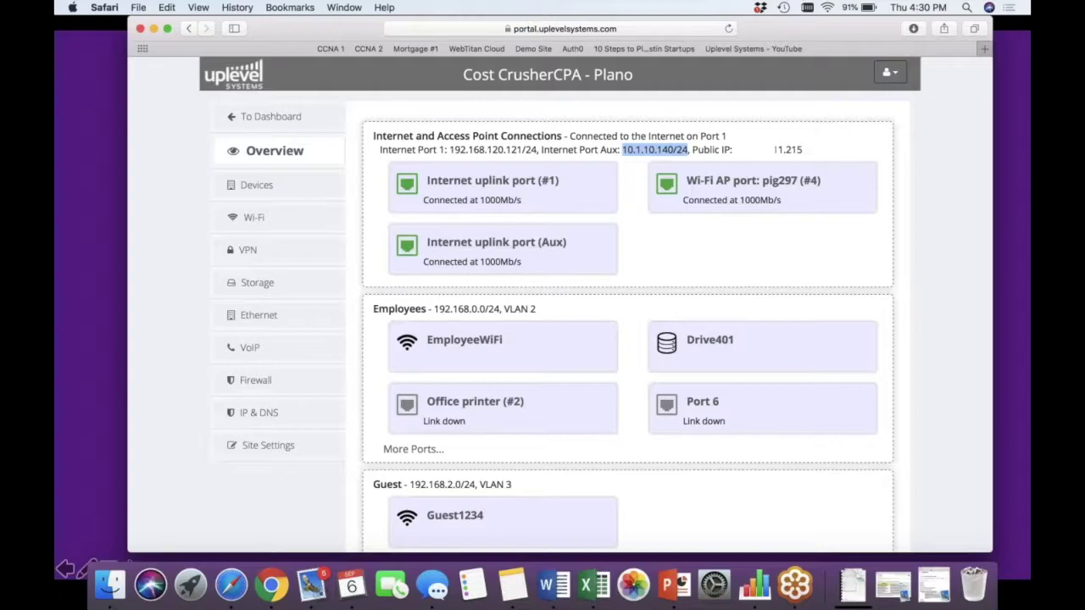
- Examine the Employees group's subnet, VLAN and full port list along with the remaining groups, and switch to the Groups slide in the presentation
scroll(540, 388, down, 5)
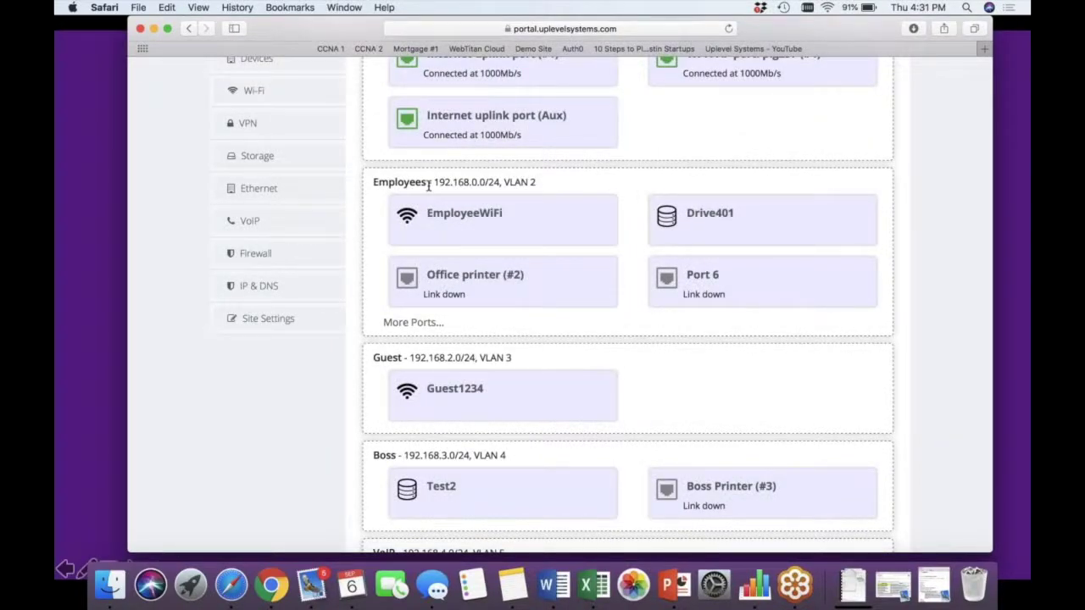
drag(428, 185, 550, 182)
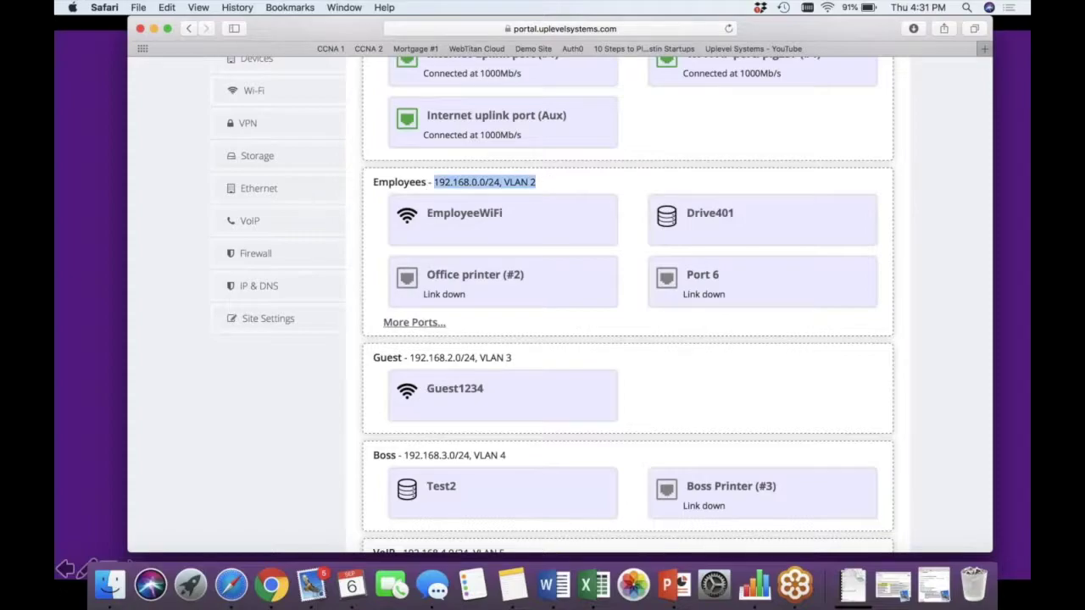
click(413, 322)
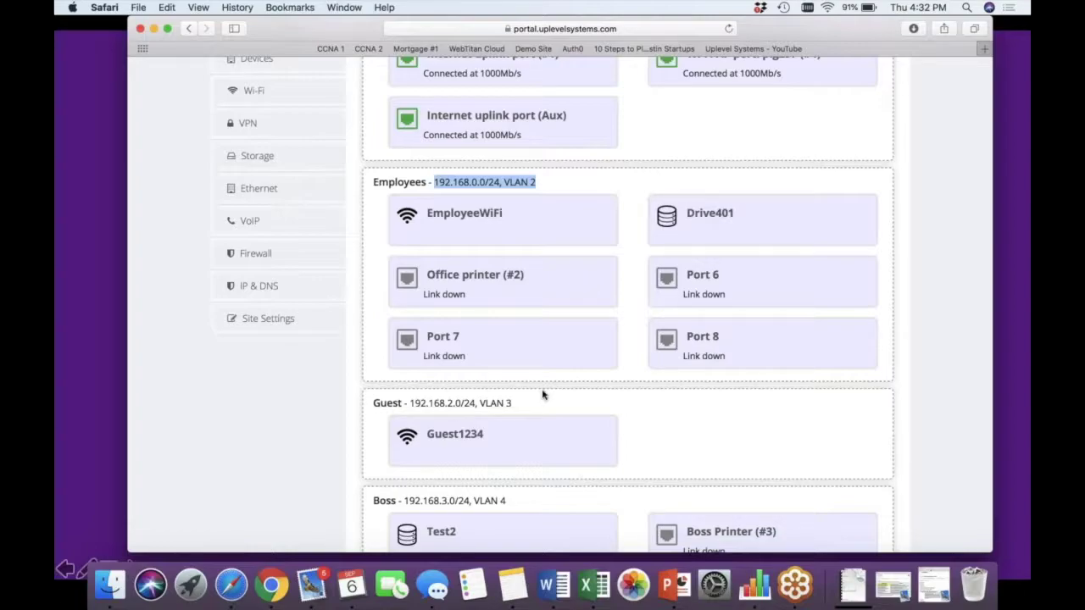
scroll(543, 394, down, 5)
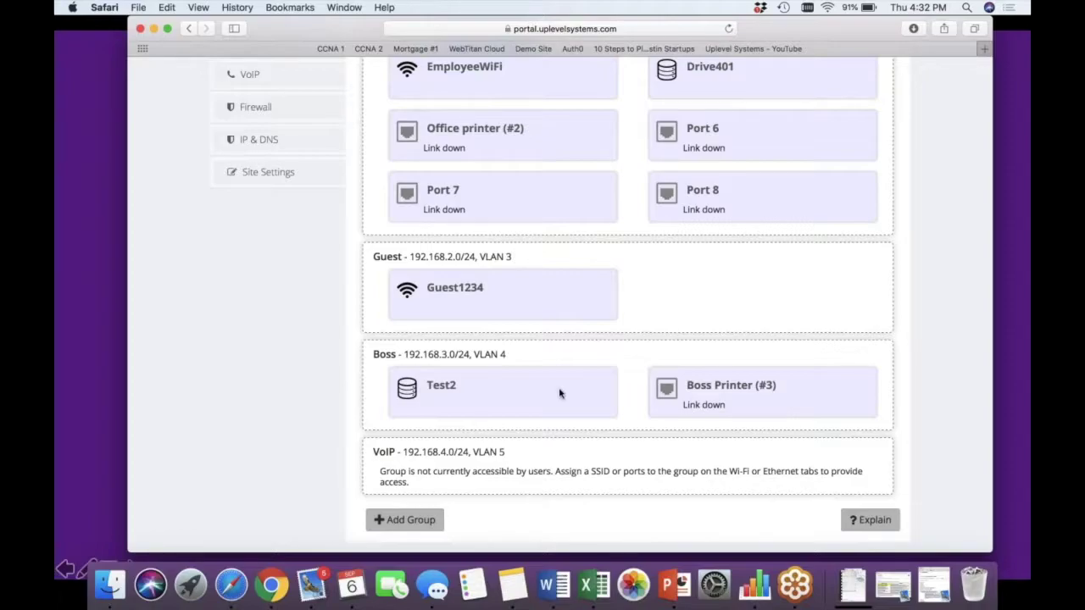
key(Right)
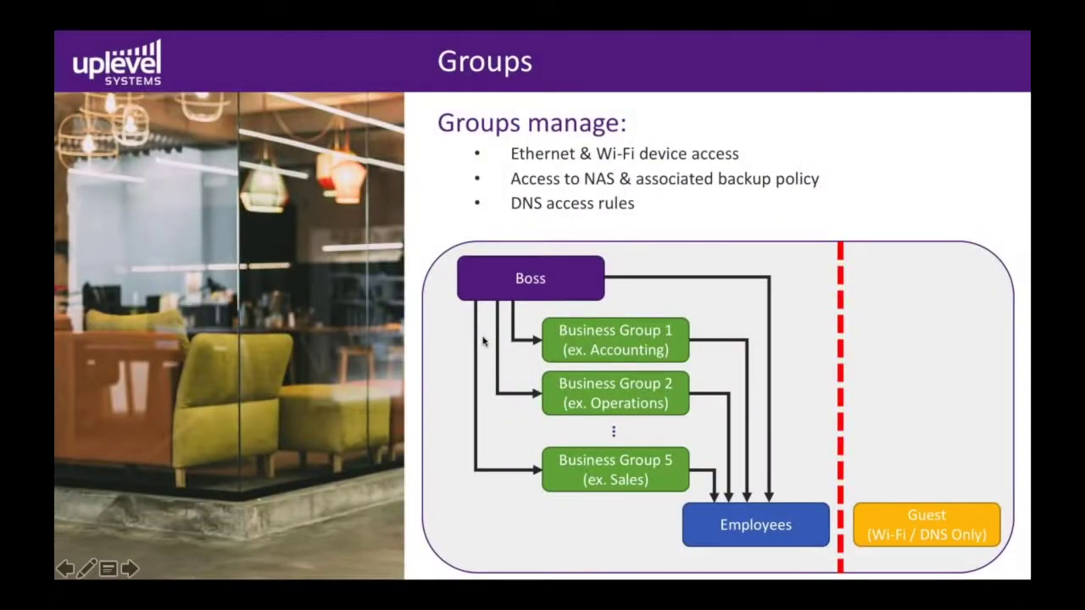
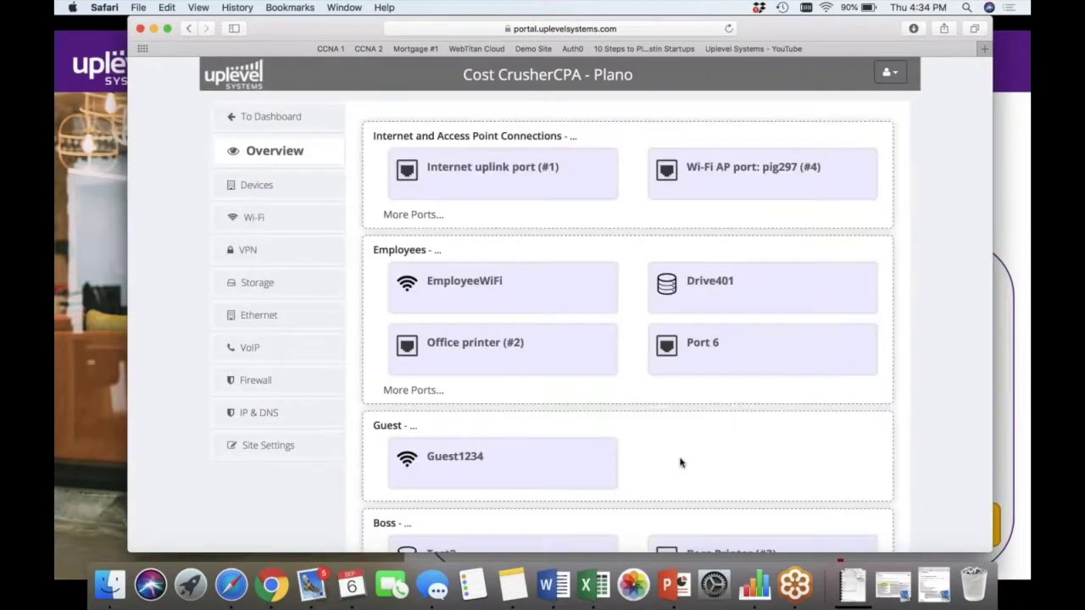
- Review the subnets and VLANs of the Plano site's groups, and open the site settings for editing
scroll(622, 474, down, 5)
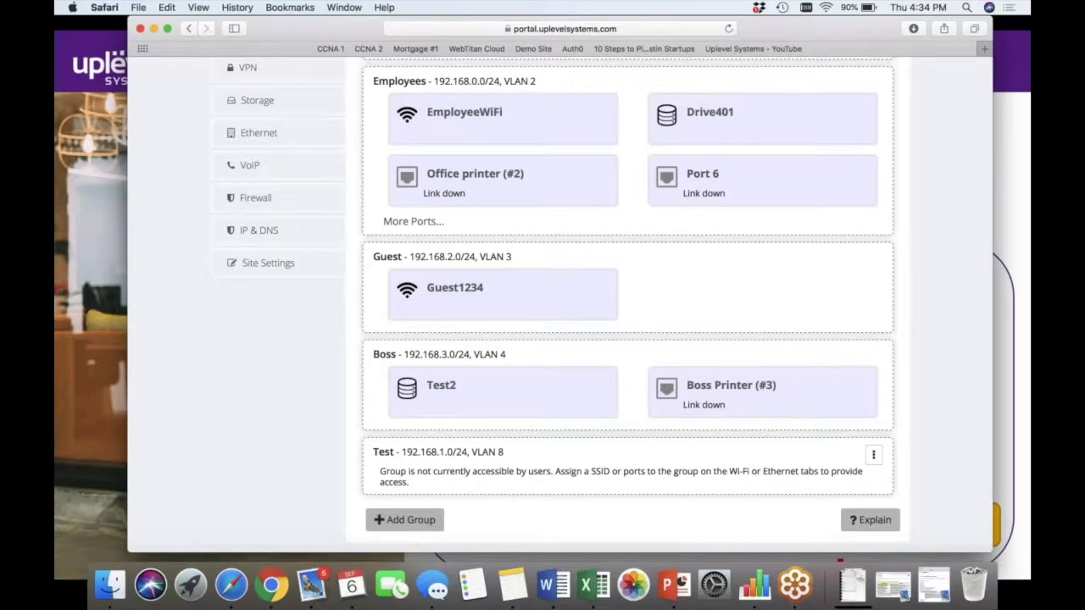
scroll(365, 382, up, 5)
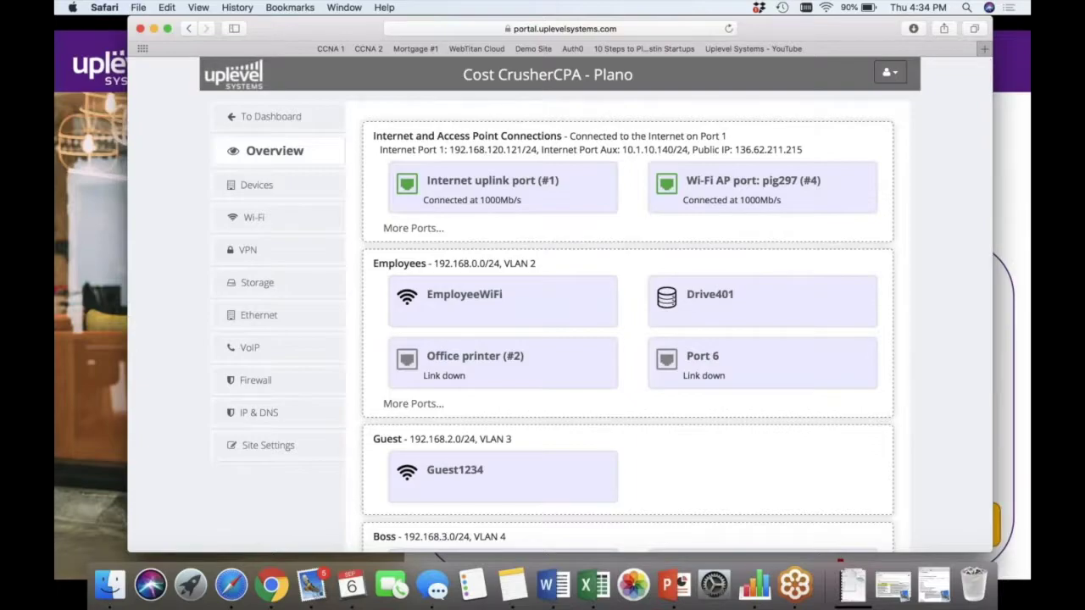
click(268, 445)
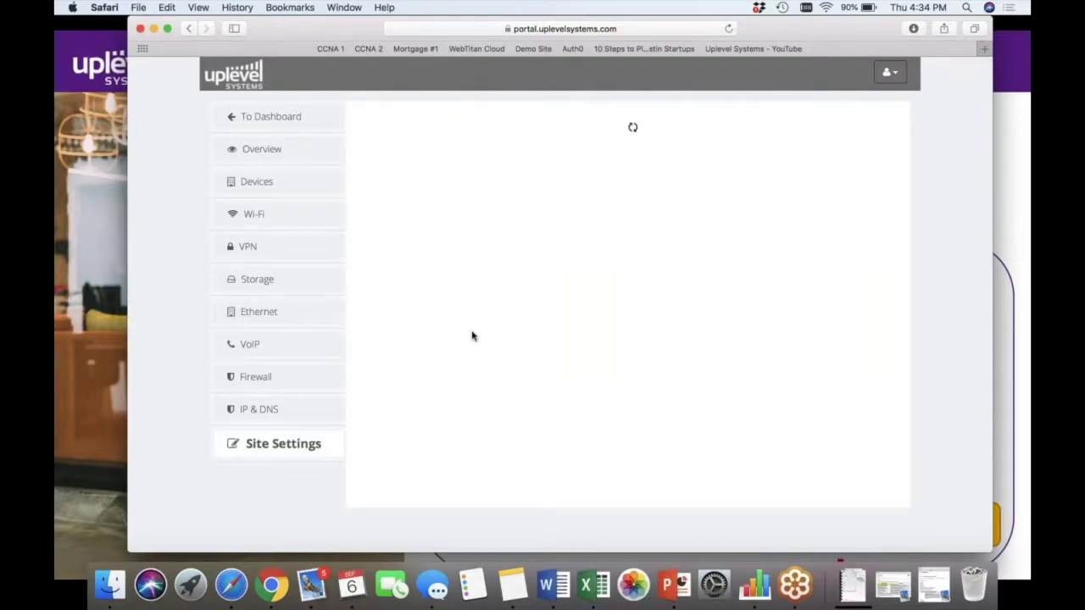
click(680, 235)
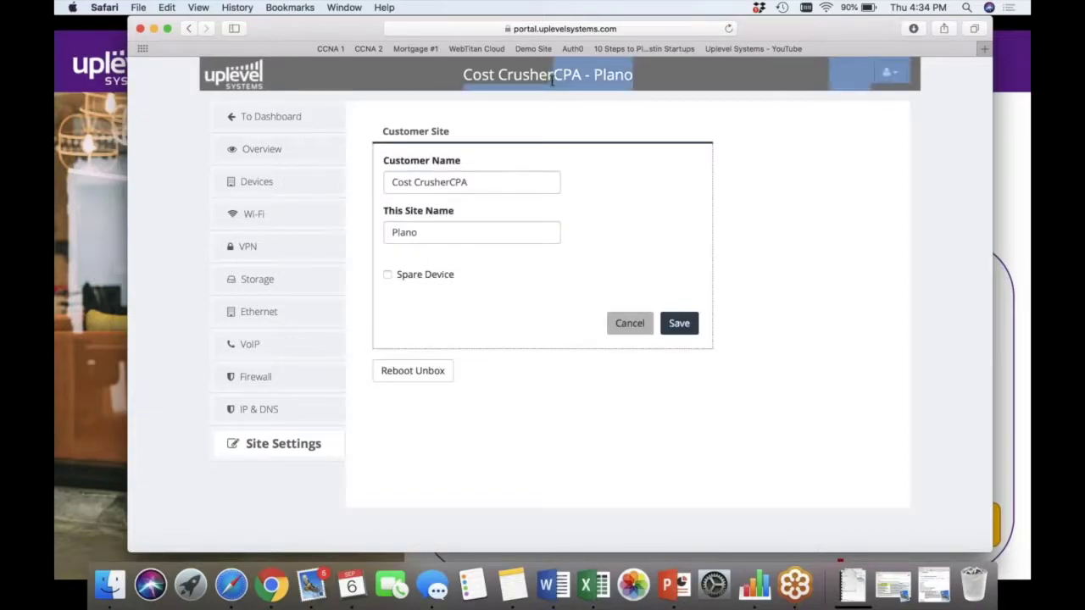
- Examine the customer name and site name, try the Spare Device option, and discard the site settings edit
drag(463, 75, 579, 76)
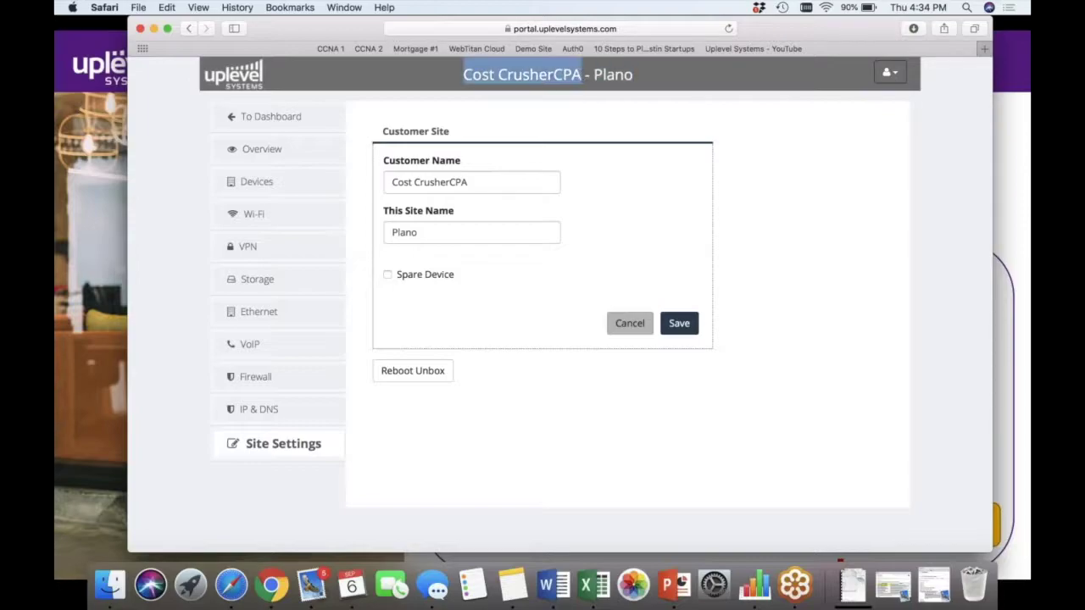
triple_click(528, 181)
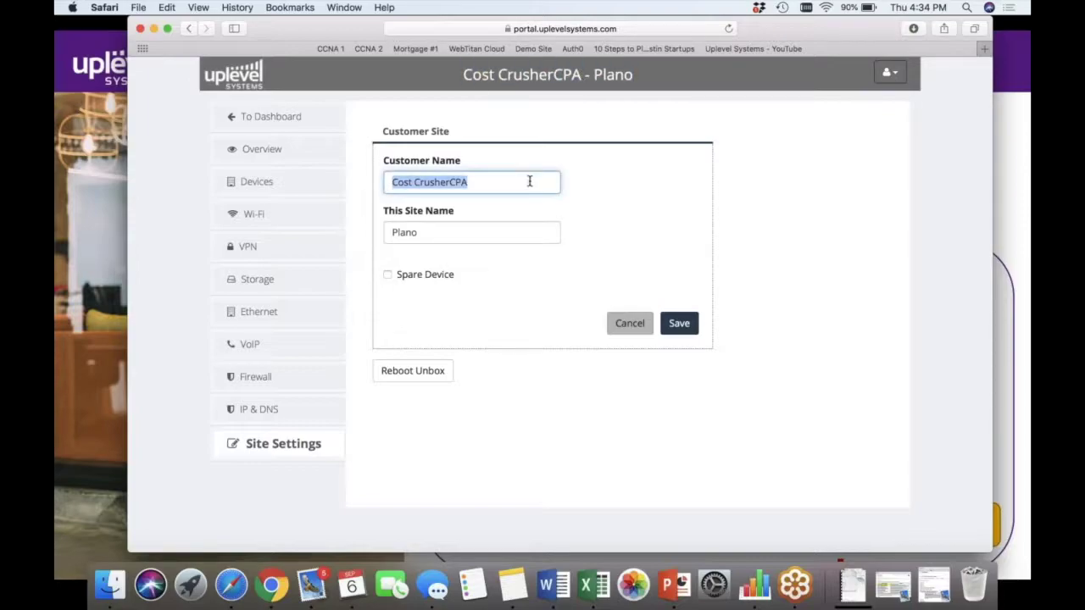
triple_click(484, 232)
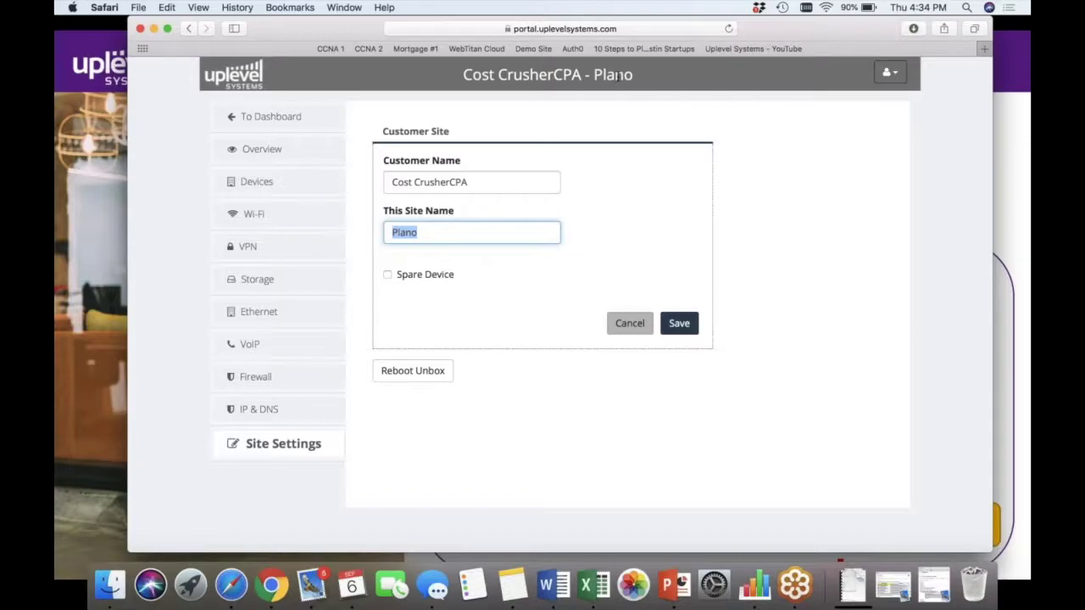
click(388, 276)
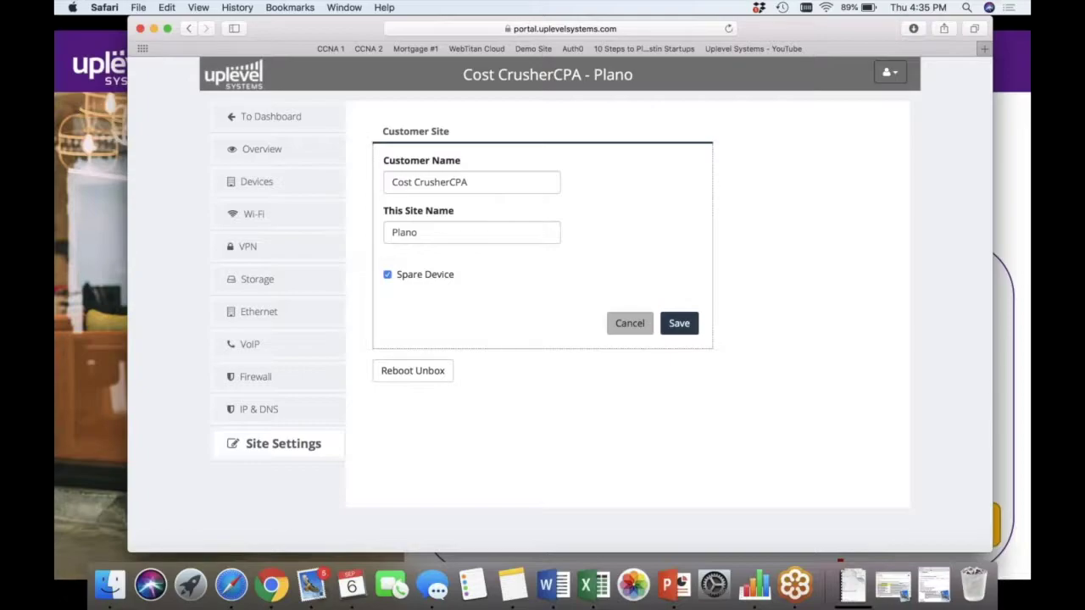
click(648, 323)
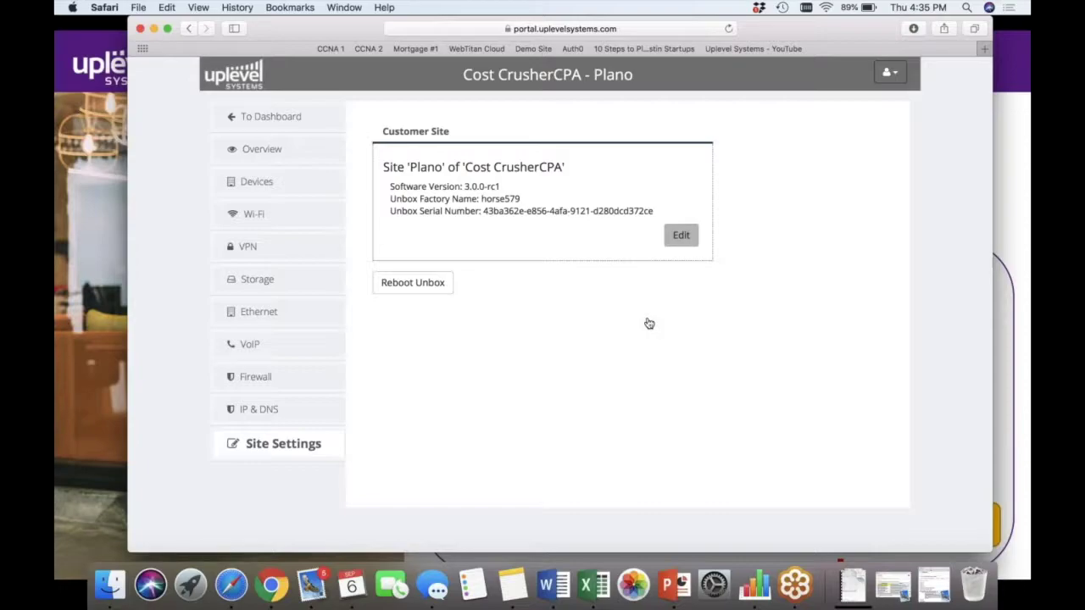
- Open the site's IP addresses for editing and examine the customer network, the group subnet prefix length and the group addresses
click(254, 415)
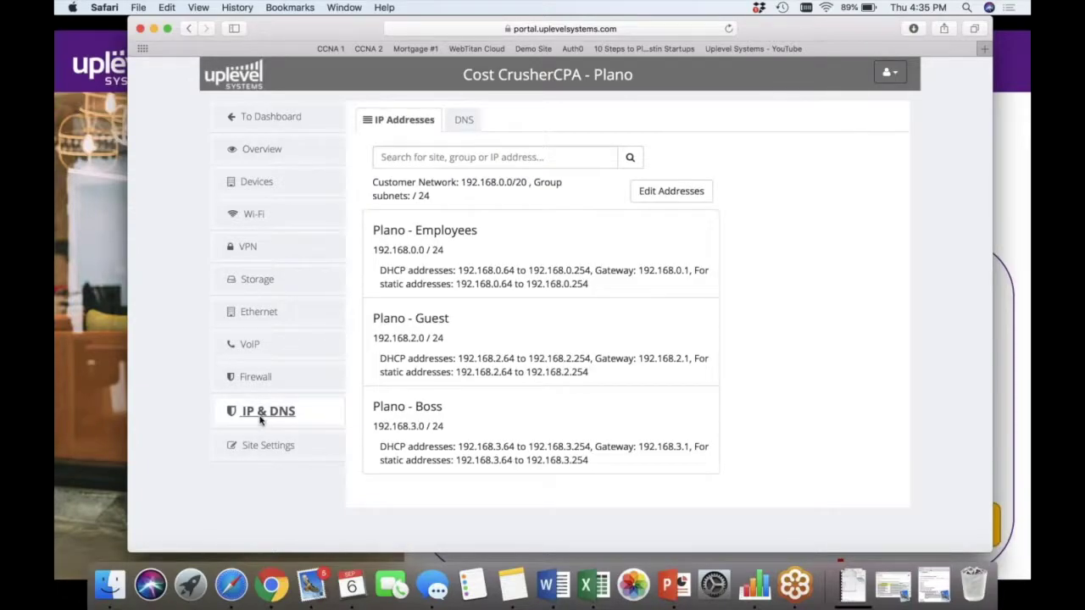
click(658, 196)
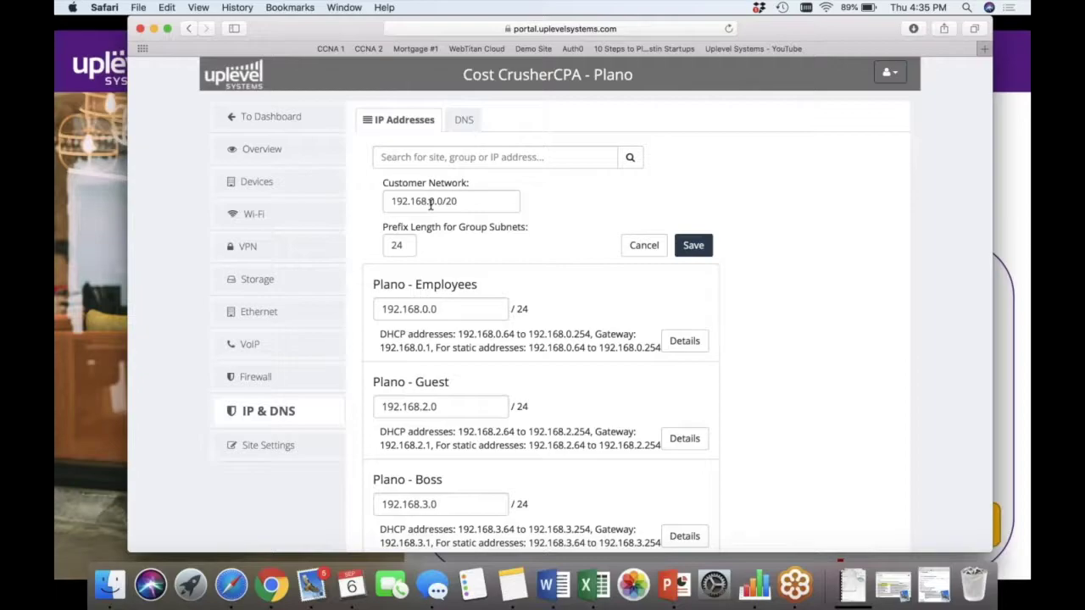
drag(442, 201, 480, 204)
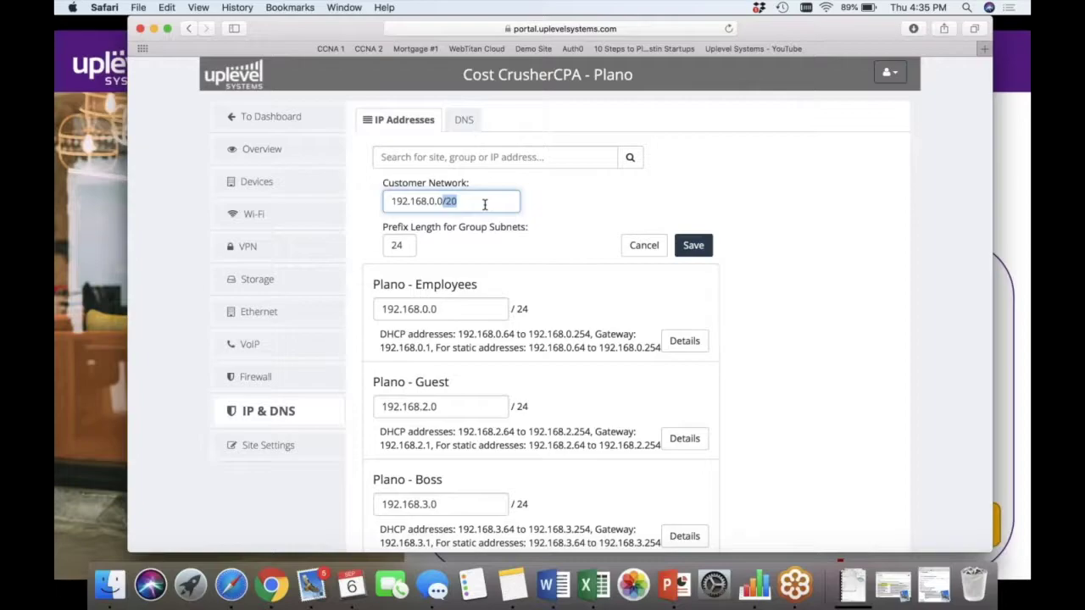
drag(383, 183, 472, 182)
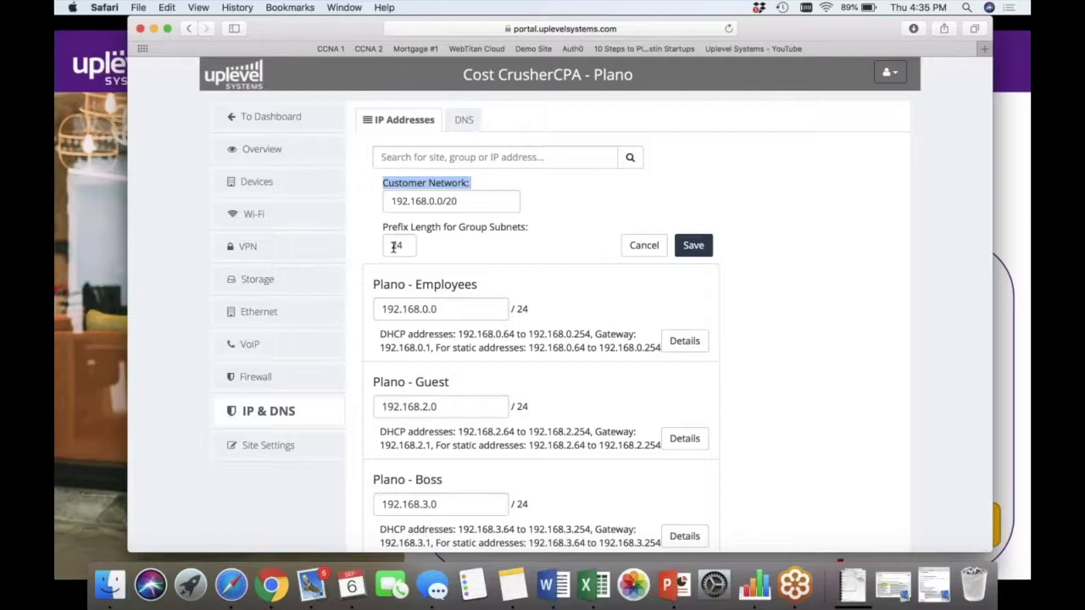
drag(393, 245, 430, 245)
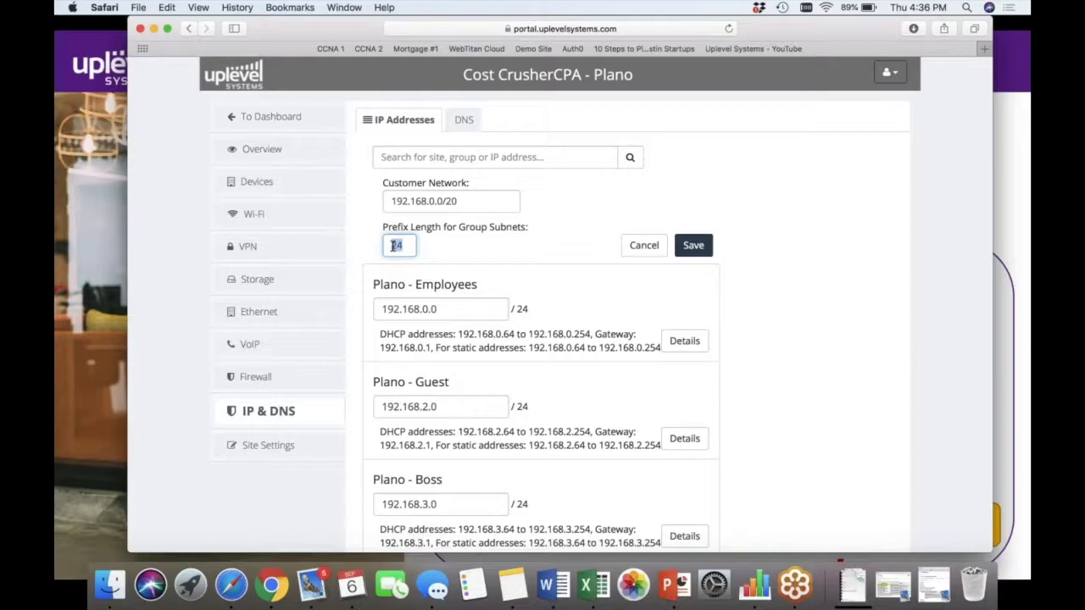
scroll(394, 245, down, 1)
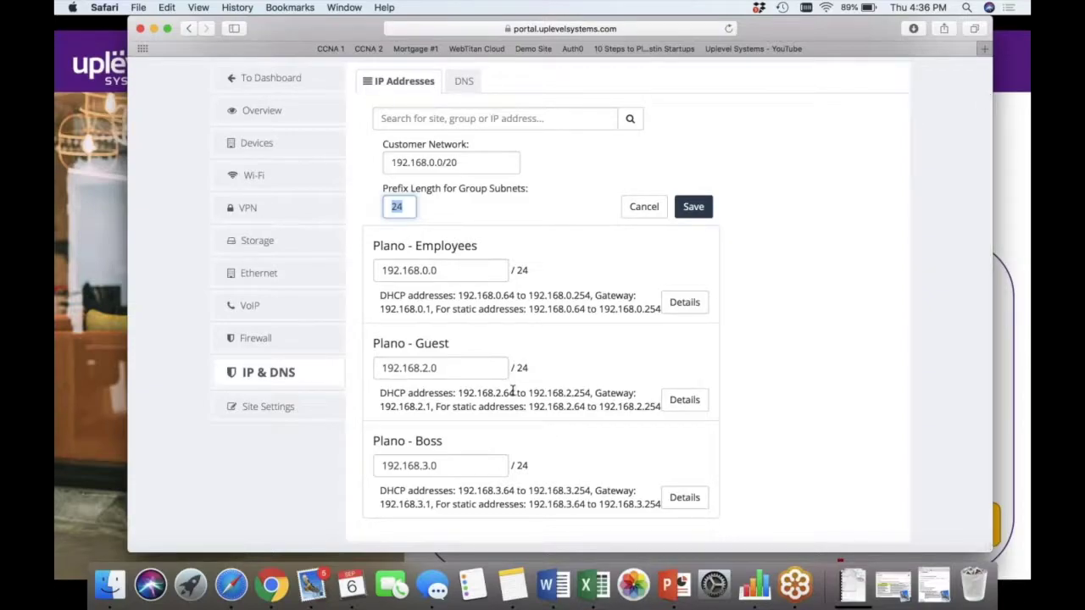
- Open the Employees network's DHCP details, toggle DHCP off and on, examine the static range and device capacity, and cancel
click(682, 305)
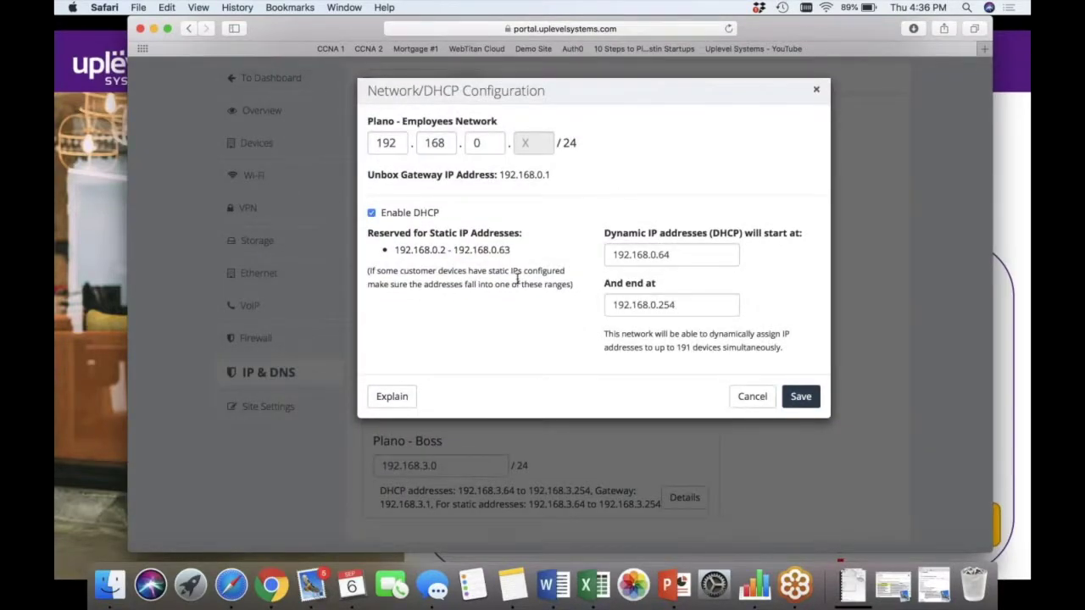
click(372, 214)
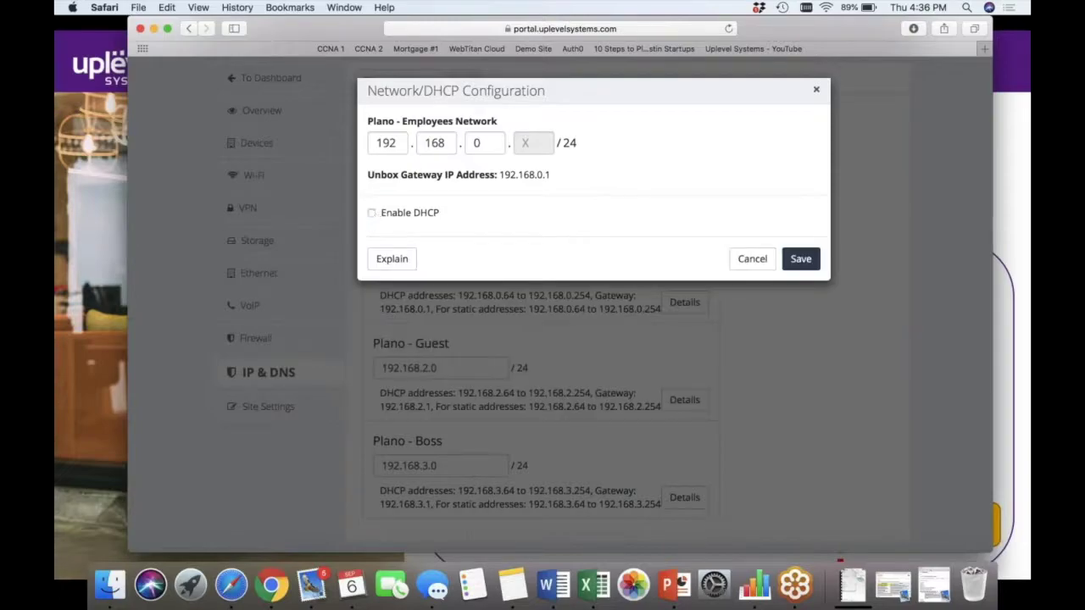
click(372, 214)
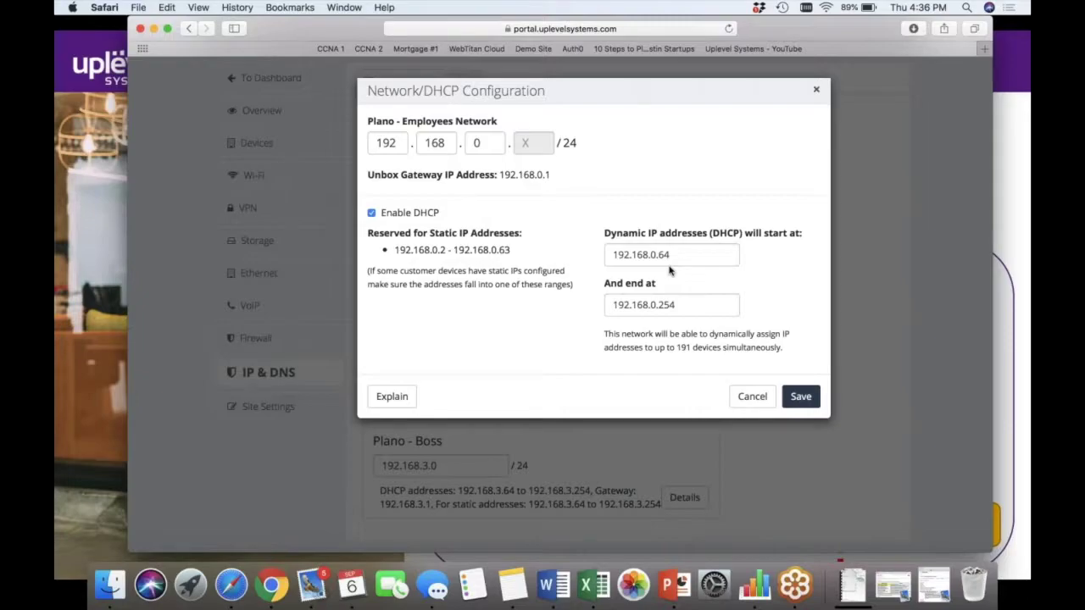
triple_click(534, 249)
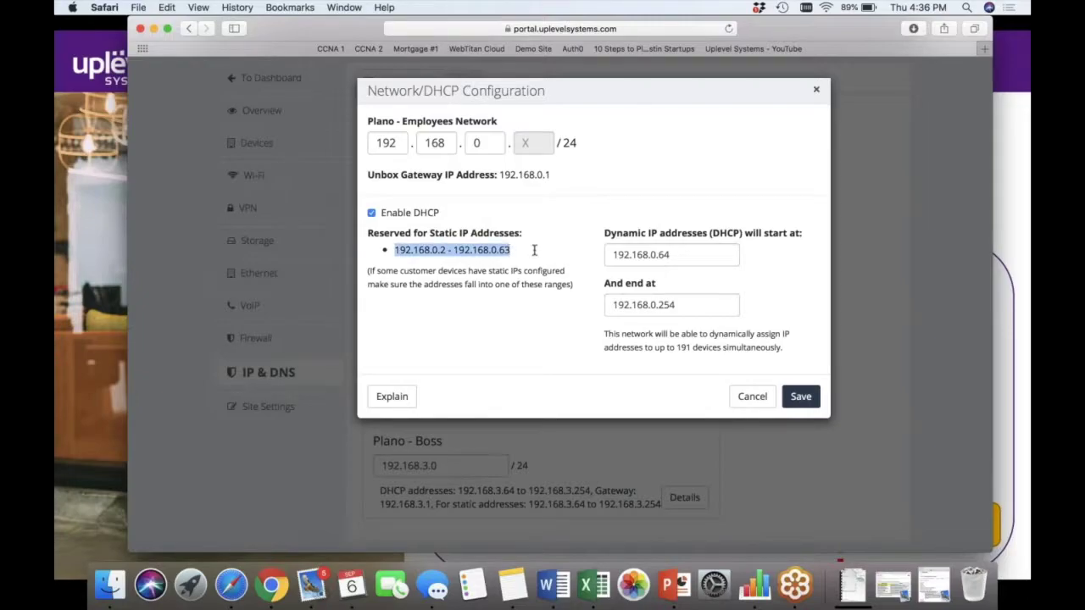
drag(668, 347, 738, 355)
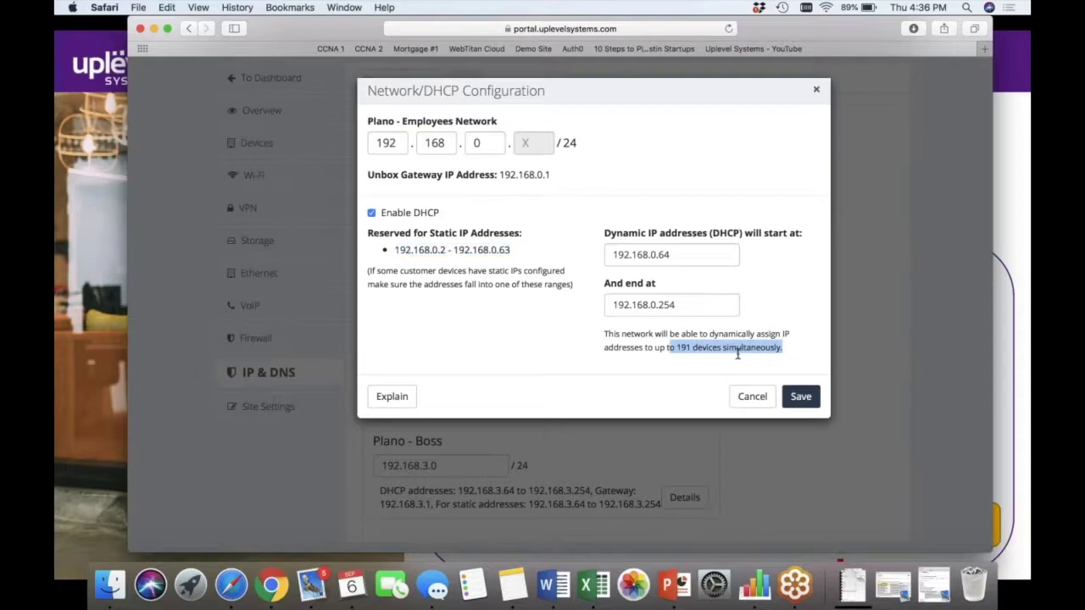
click(749, 397)
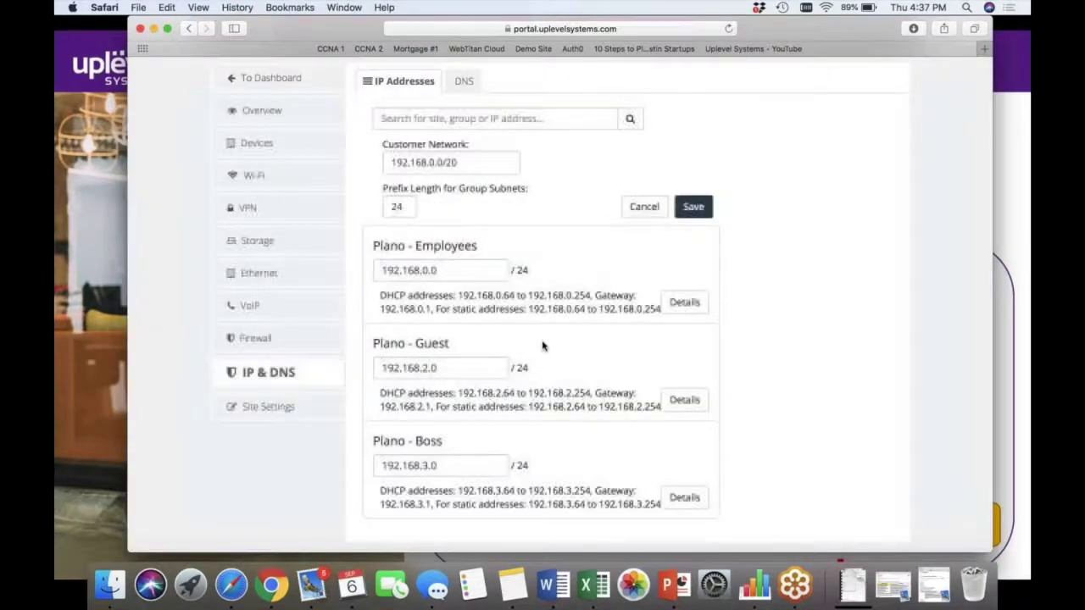
- Open the dynamic DNS name in the site's DNS settings, try the Uplevel and None types, and cancel the change
click(467, 85)
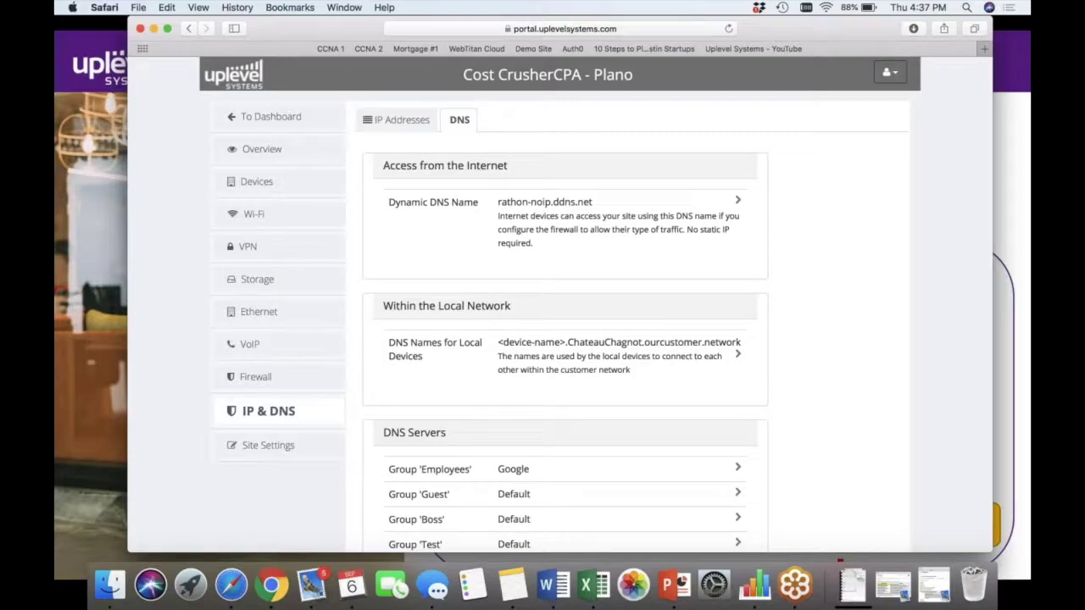
click(453, 224)
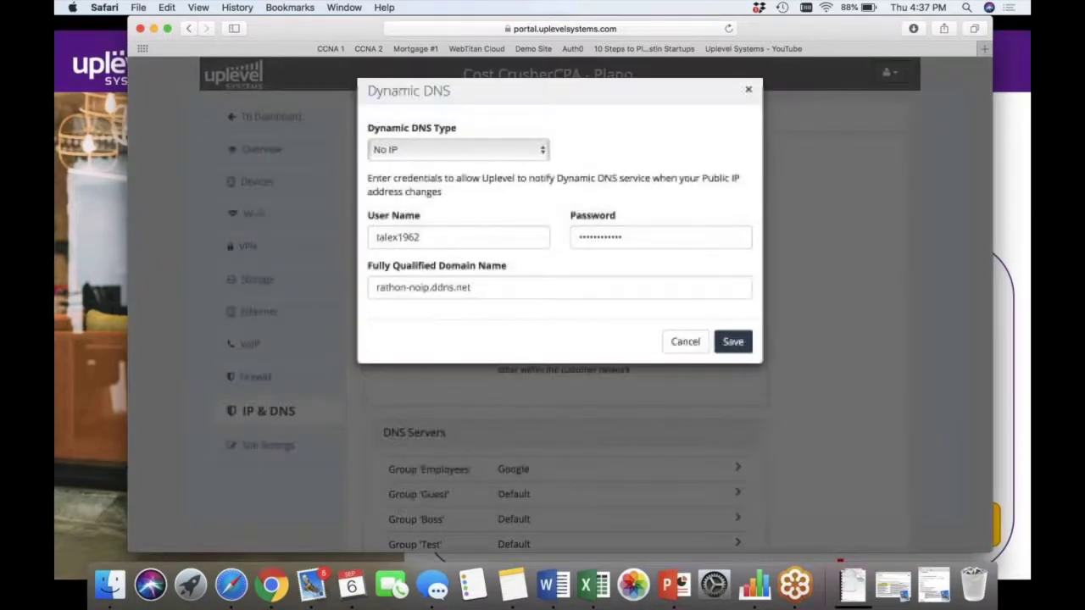
click(487, 149)
click(474, 127)
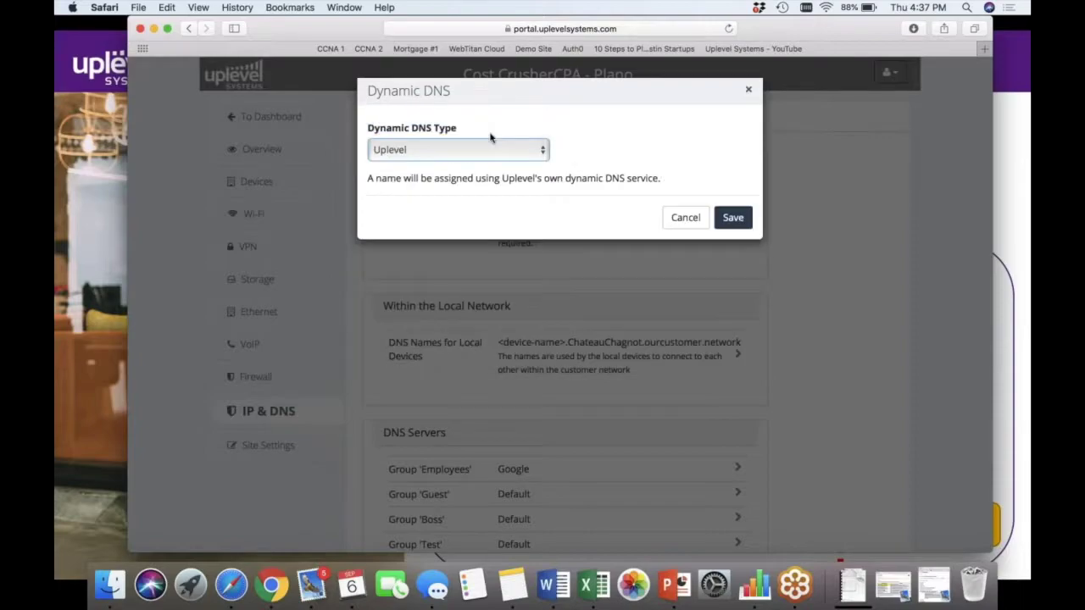
click(484, 153)
click(482, 139)
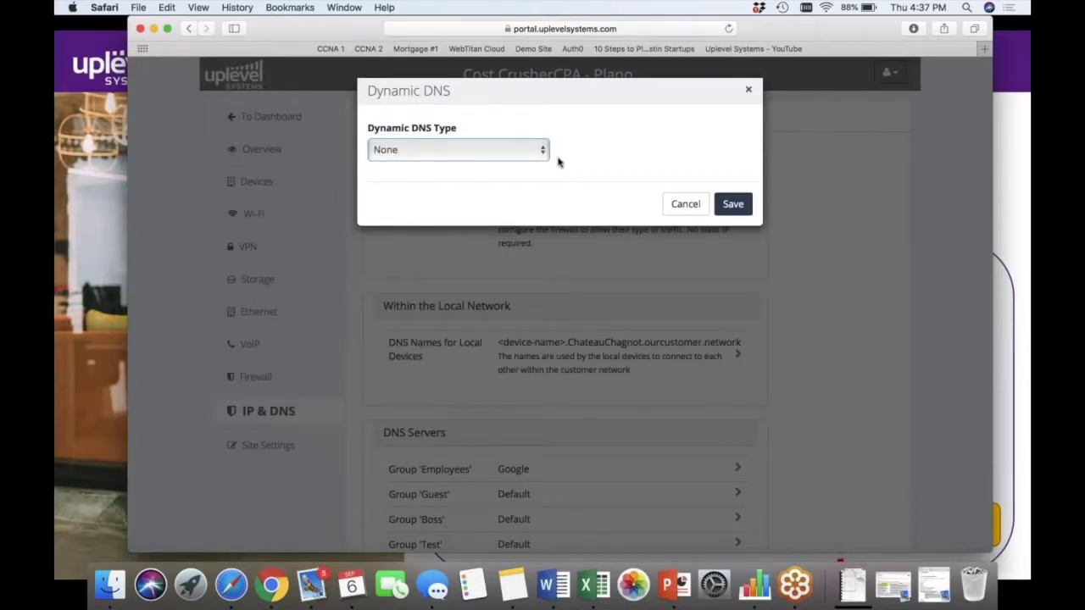
click(500, 153)
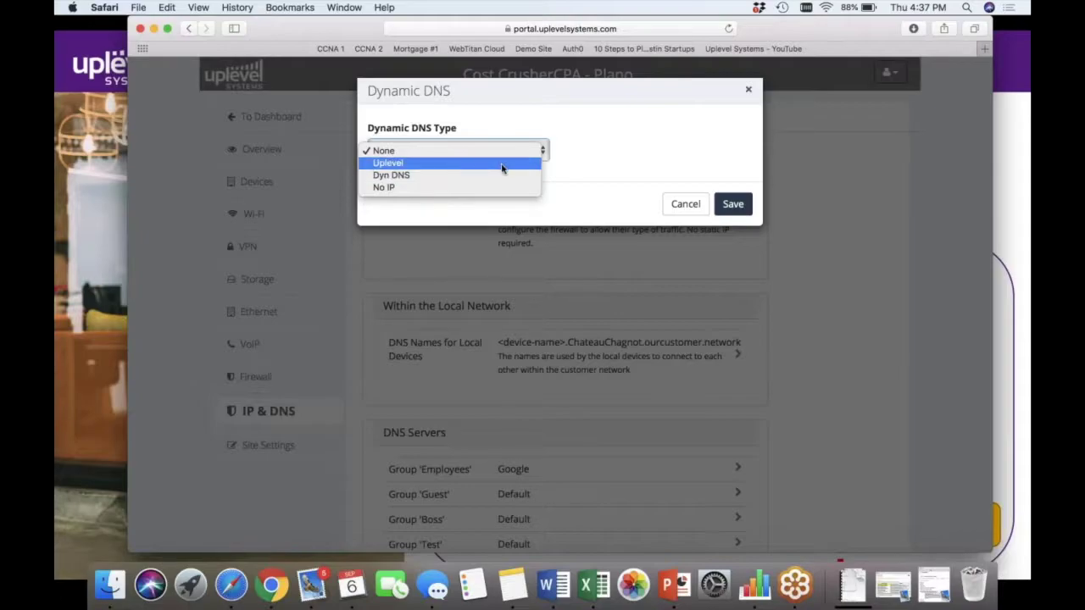
click(500, 163)
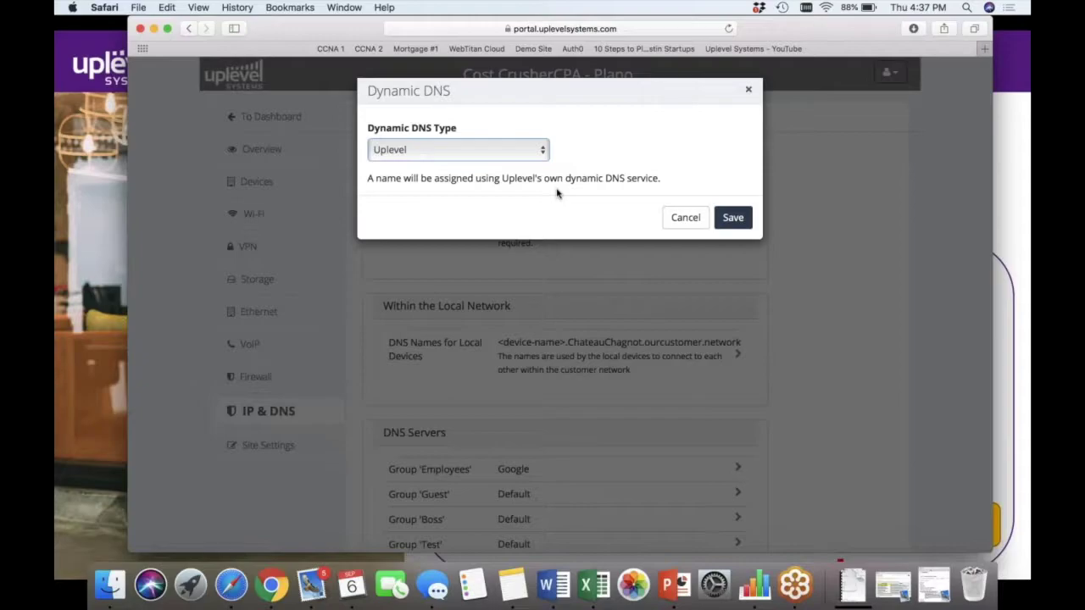
click(678, 221)
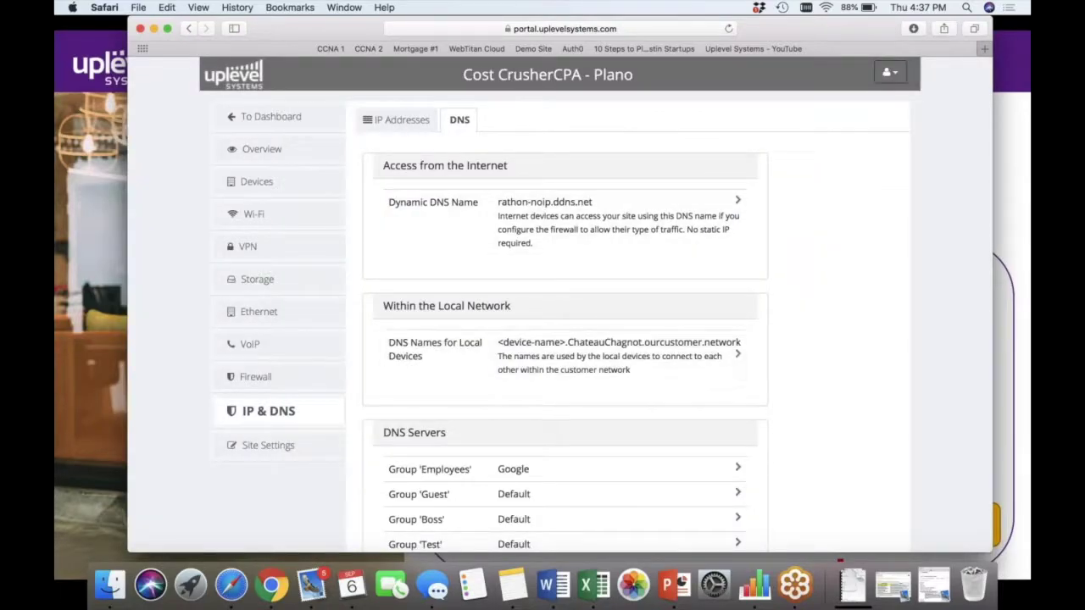
- Examine the naming example for local device DNS names without saving, and check the Guest group's DNS server setting
click(386, 348)
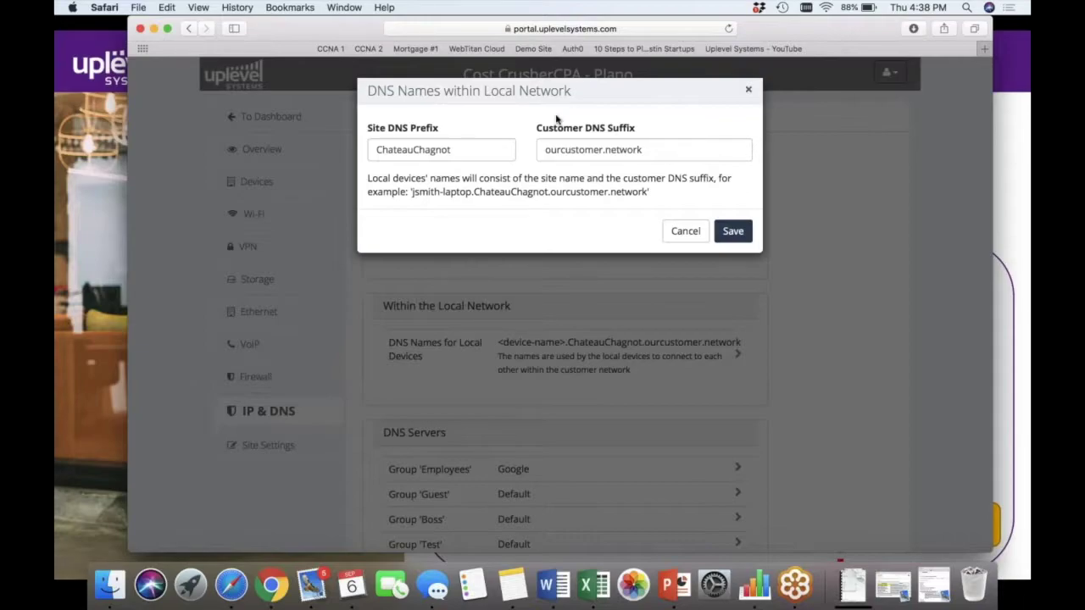
drag(413, 191, 646, 195)
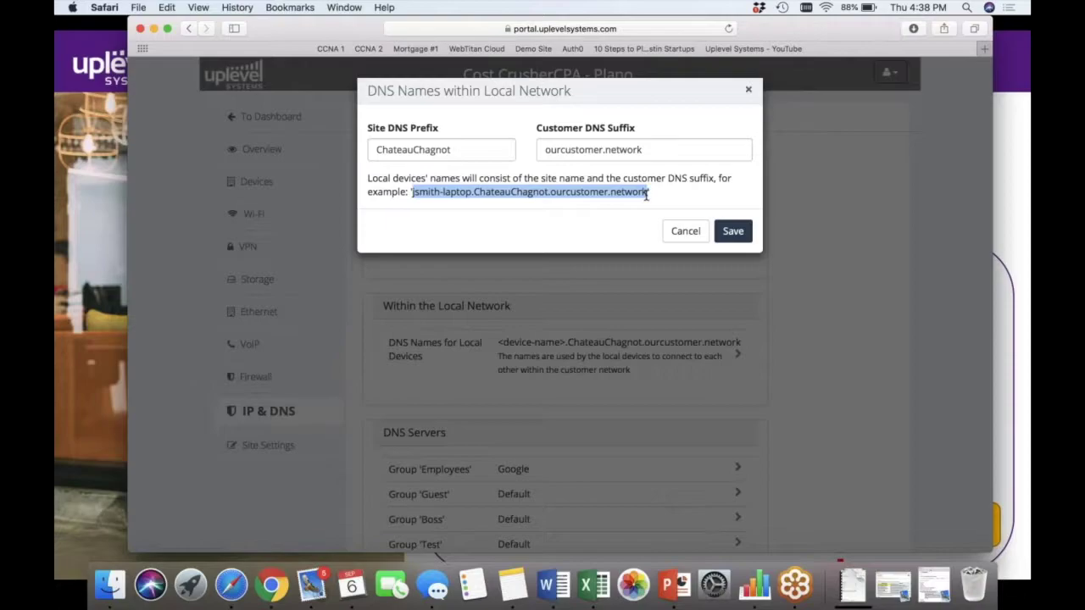
click(693, 230)
scroll(525, 462, down, 2)
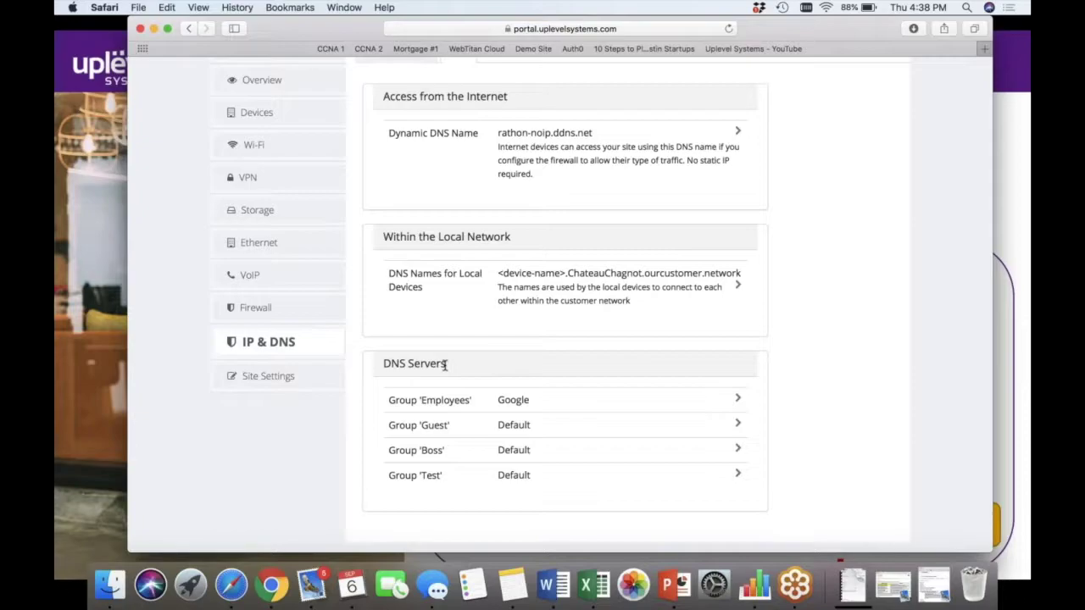
click(442, 425)
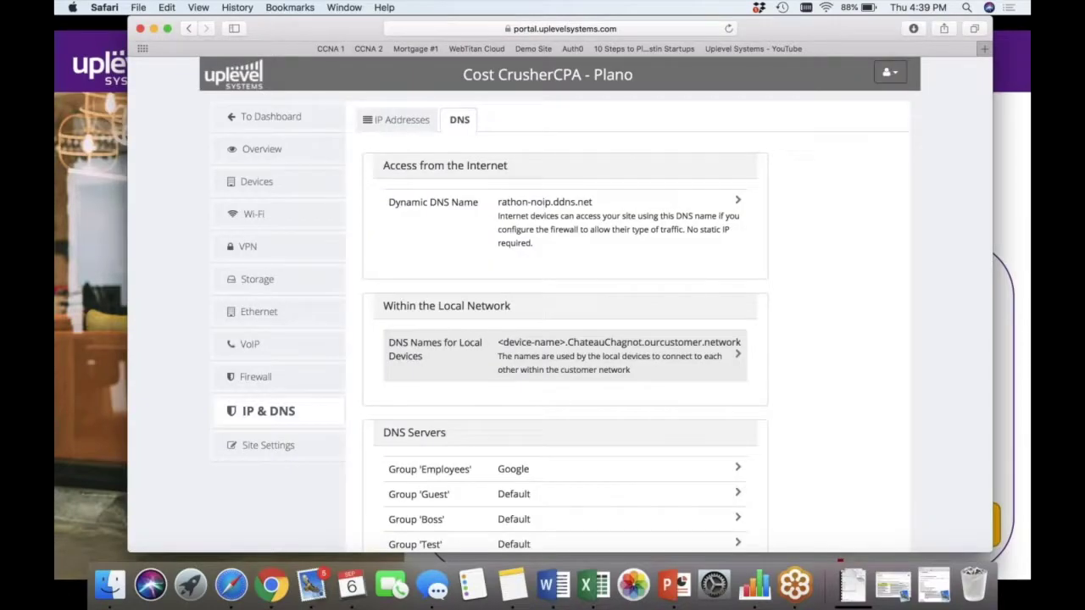
- Review the site overview, then open a new corporate Wi-Fi SSID form, check which groups can access it, and cancel
click(280, 150)
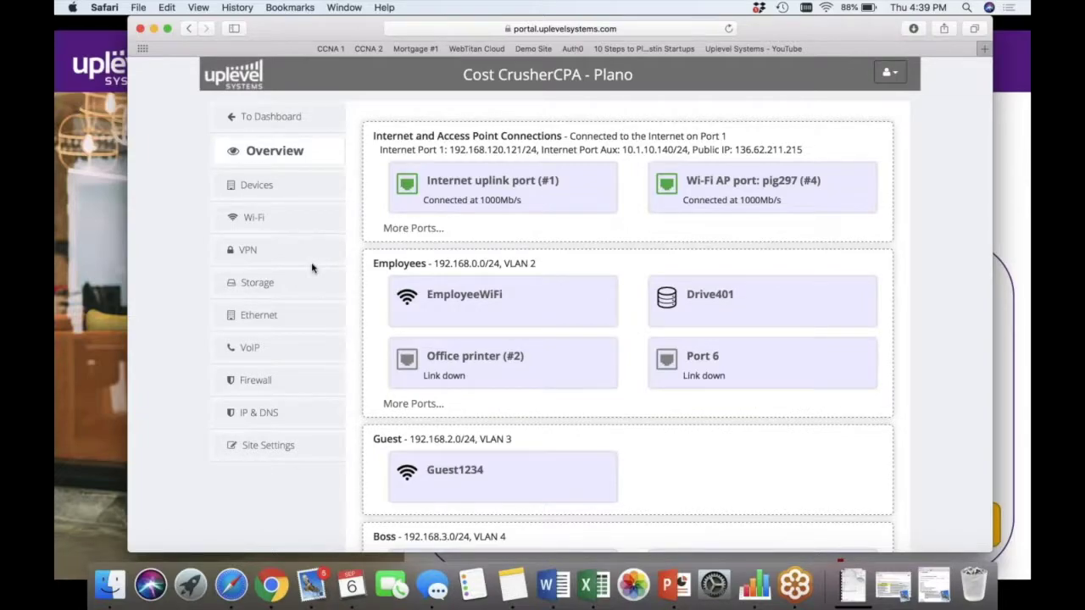
click(287, 214)
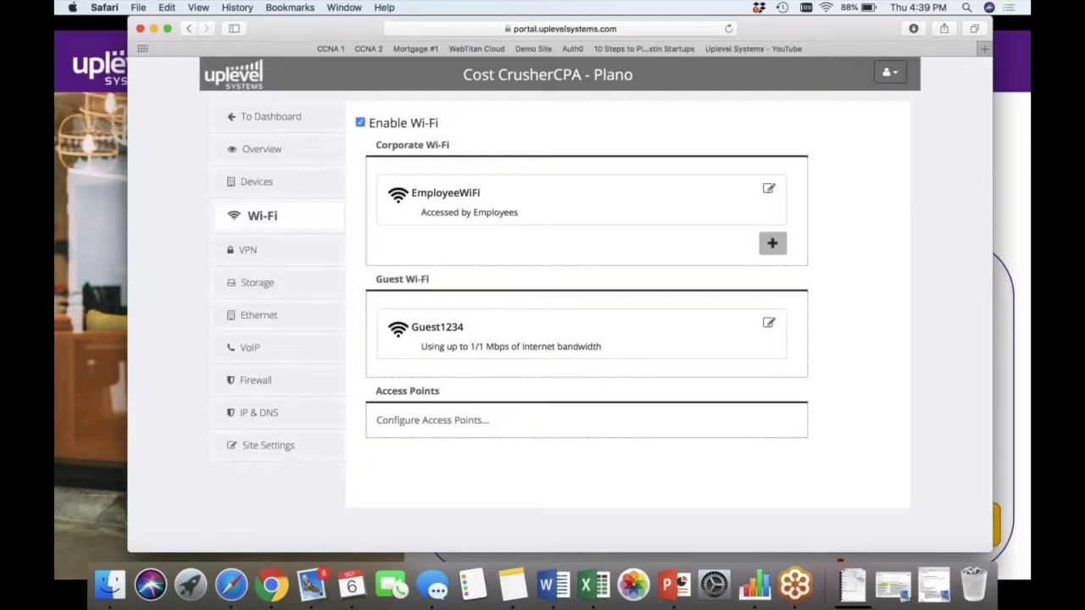
click(772, 243)
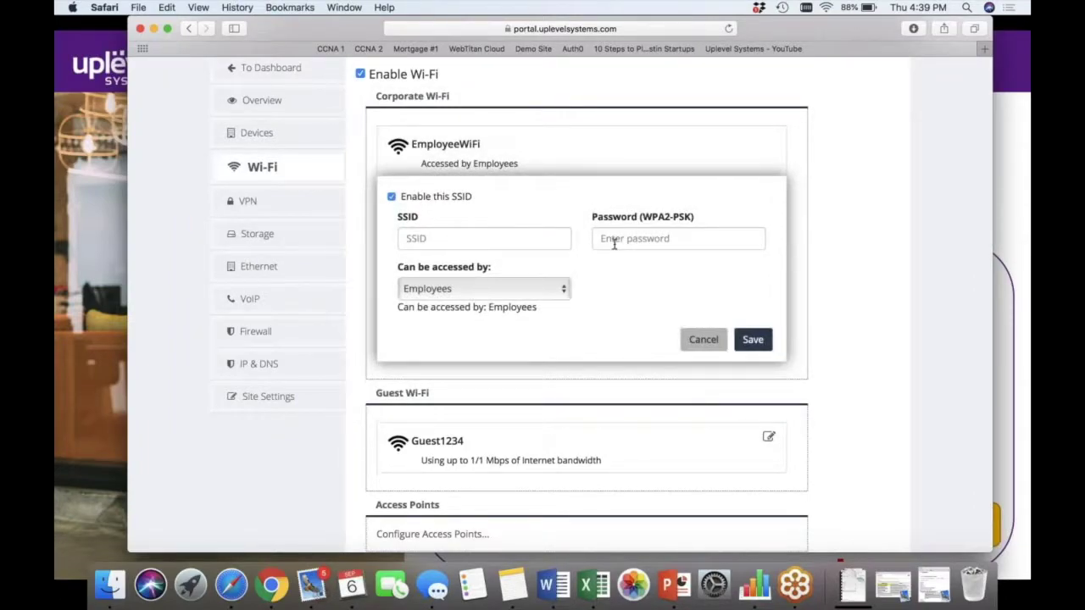
click(499, 288)
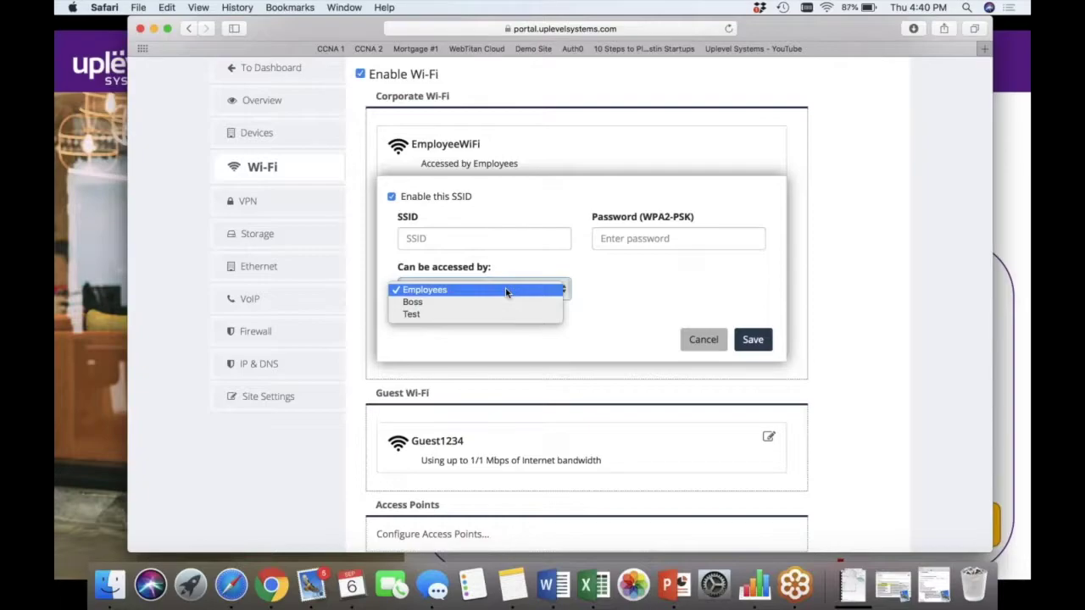
click(685, 348)
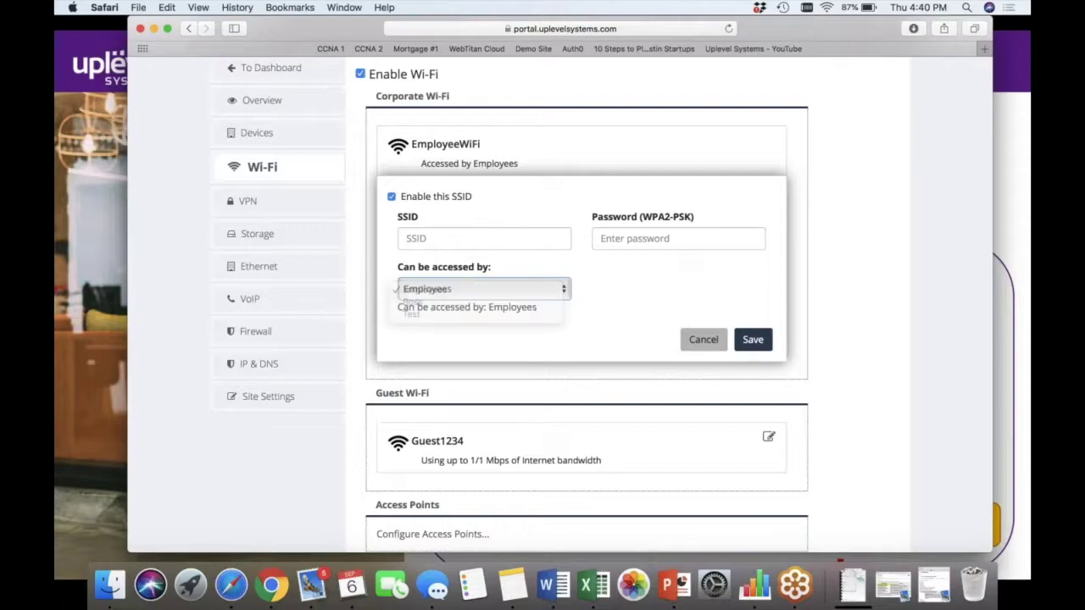
click(698, 340)
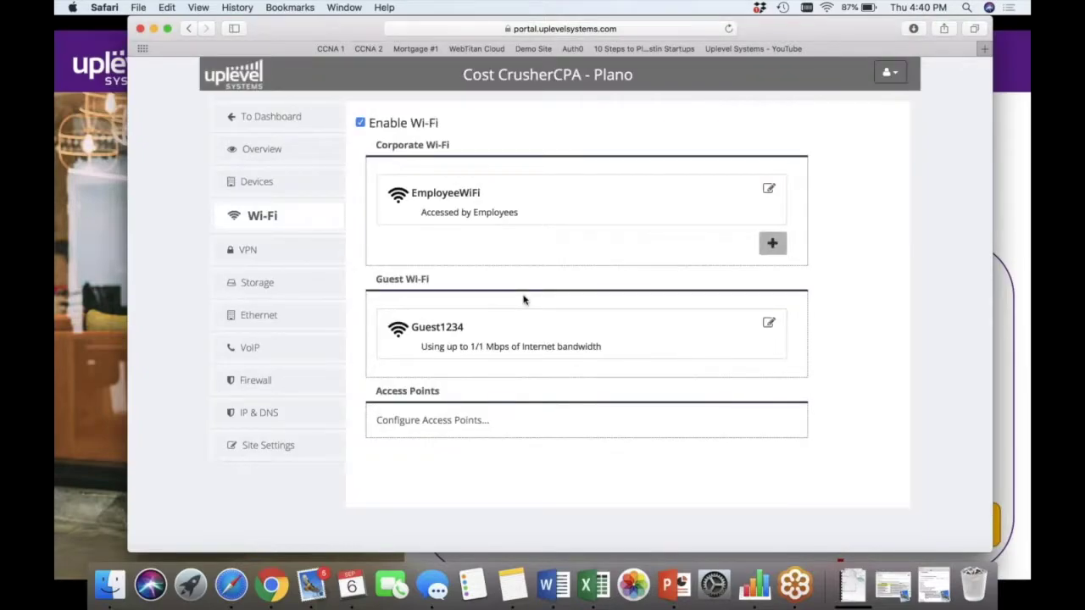
- Open the Guest1234 Wi-Fi network's settings, examine its SSID, optional password and bandwidth limits, and close them without changes
triple_click(478, 281)
click(768, 322)
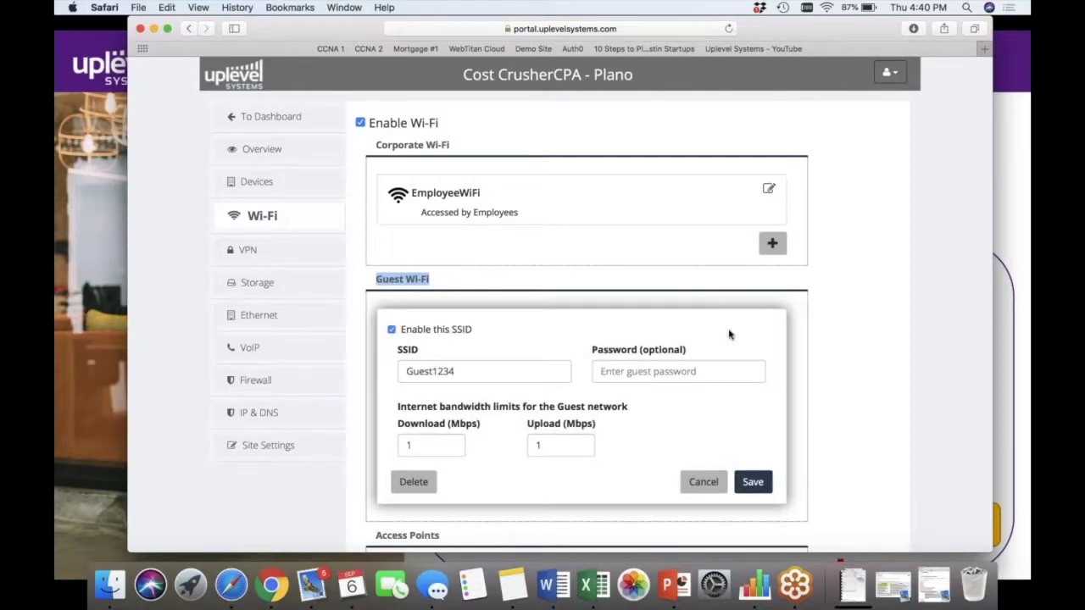
click(468, 373)
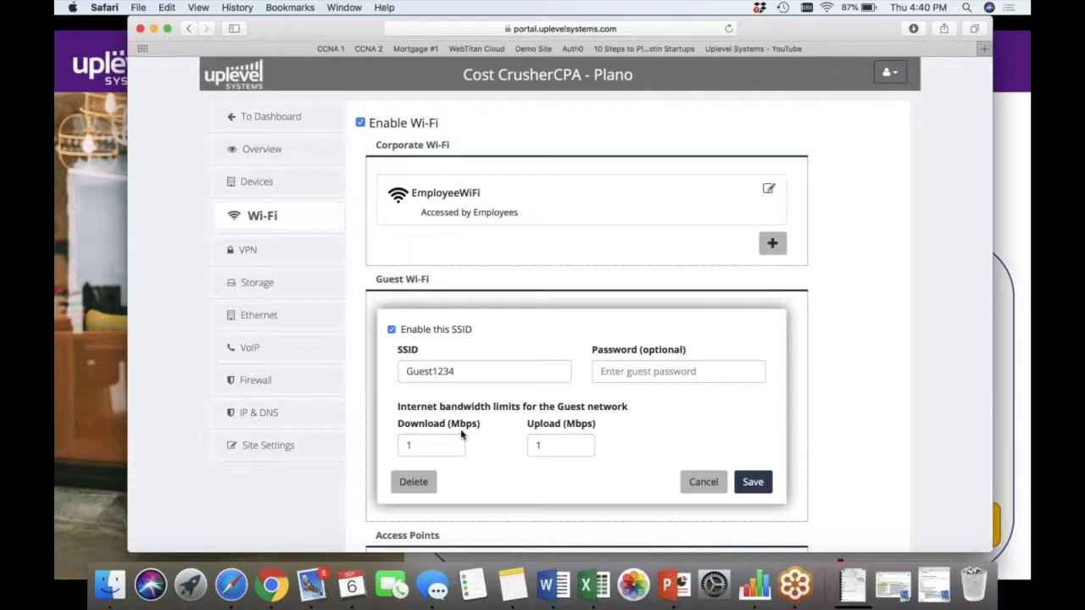
key(Return)
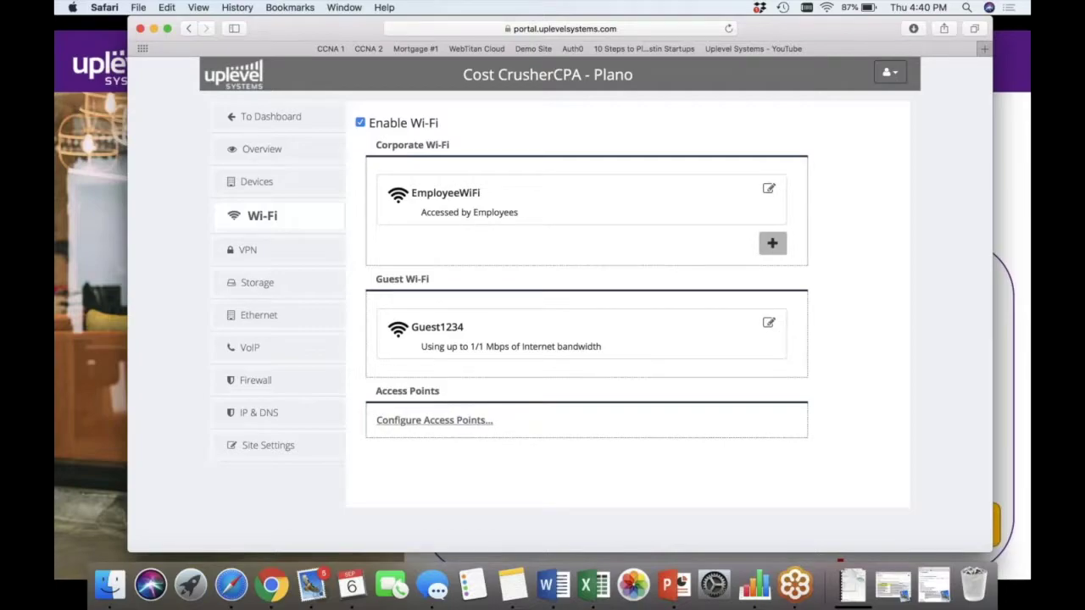
- Open the Receptionist access point's 2.4 GHz settings, examine the available channel choices, and cancel
click(434, 420)
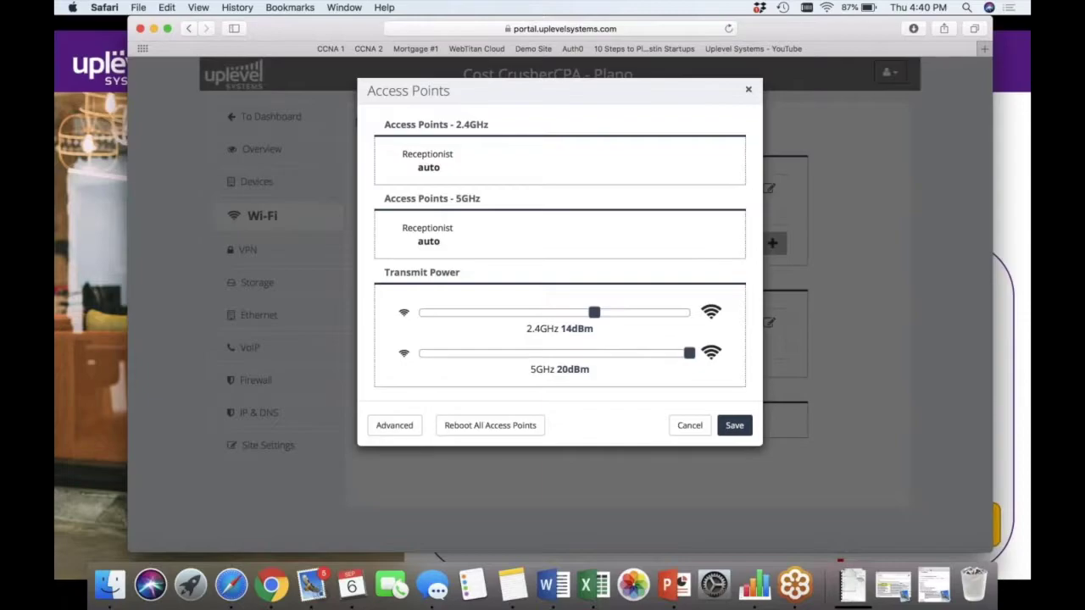
click(441, 156)
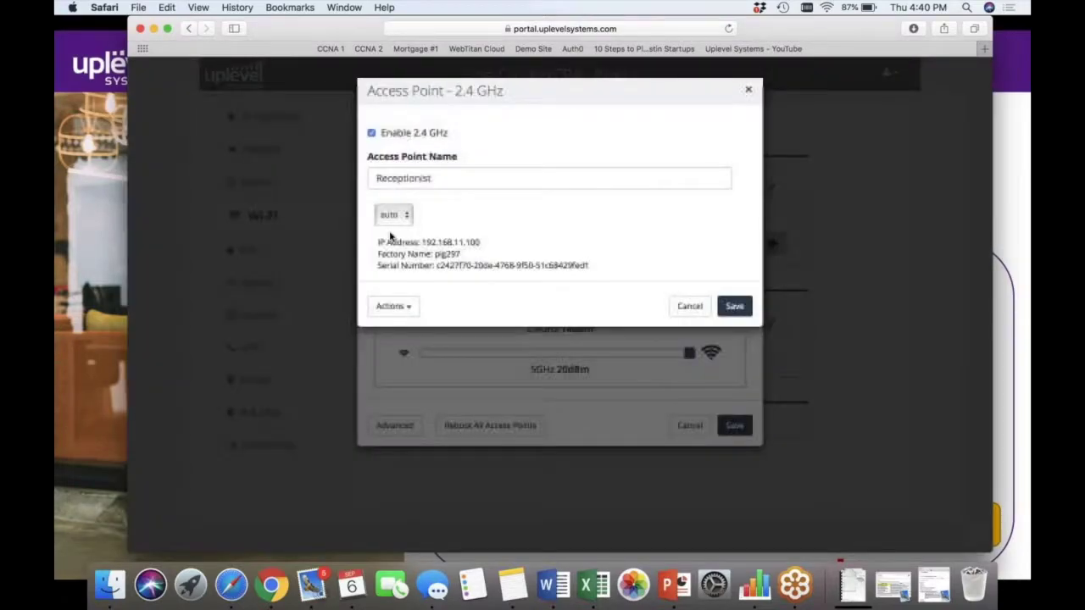
click(393, 216)
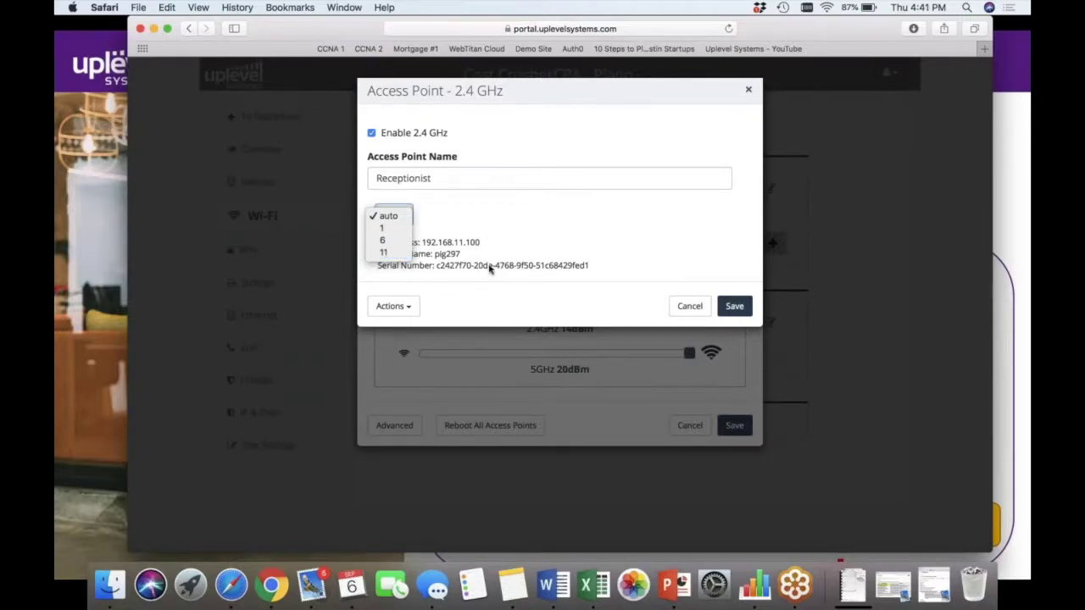
click(693, 311)
click(689, 306)
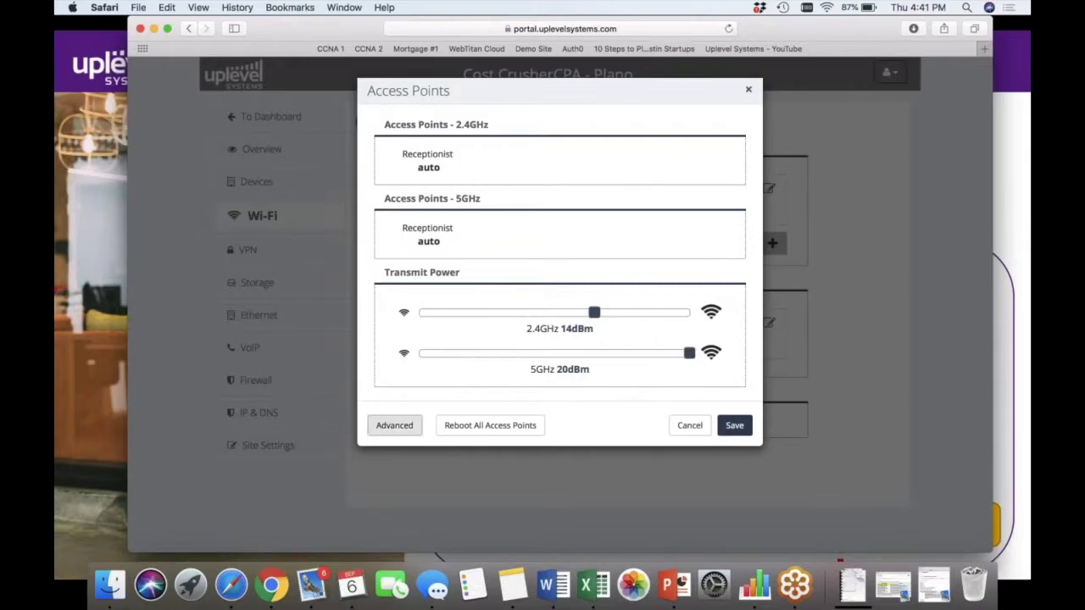
- Examine the advanced Wi-Fi setup for 5GHz channel width and optimization, and leave the access point configuration without saving
click(392, 425)
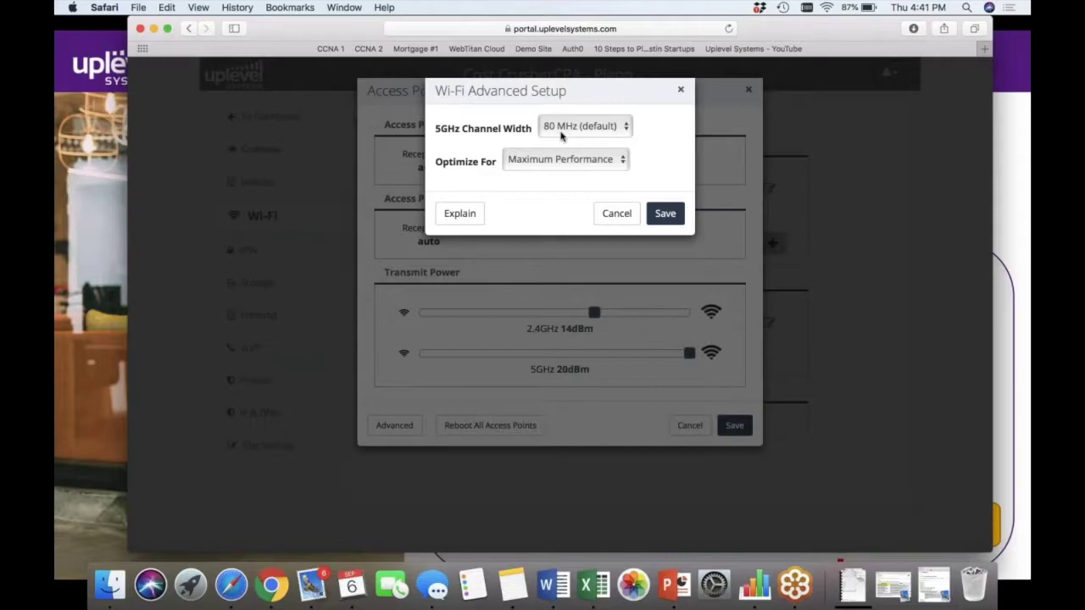
click(603, 217)
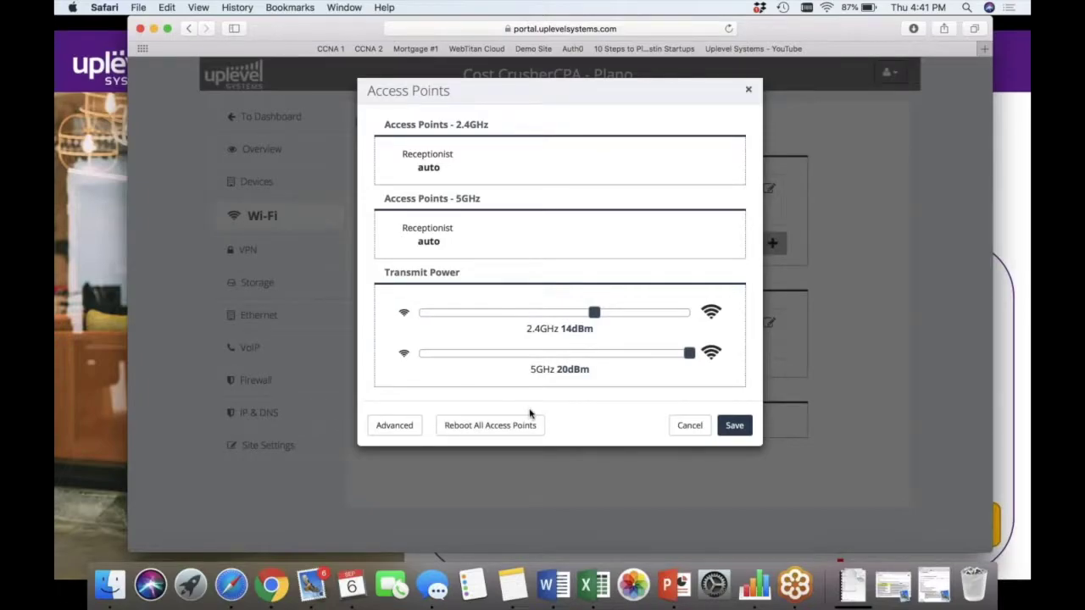
click(689, 425)
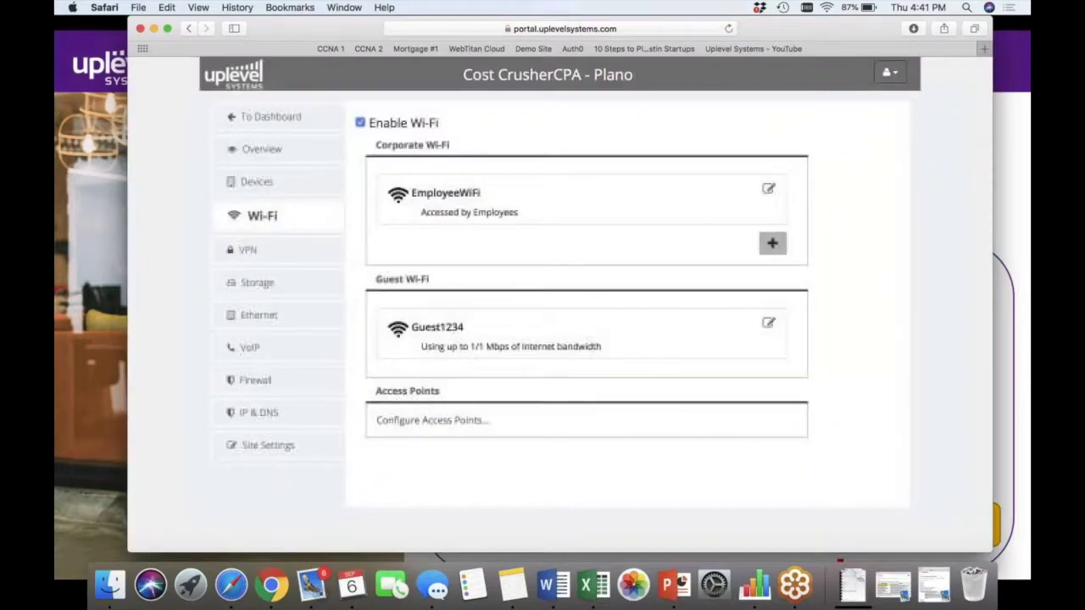
- Open a new drive form in the site's storage and examine its group access choices and file share path
click(269, 288)
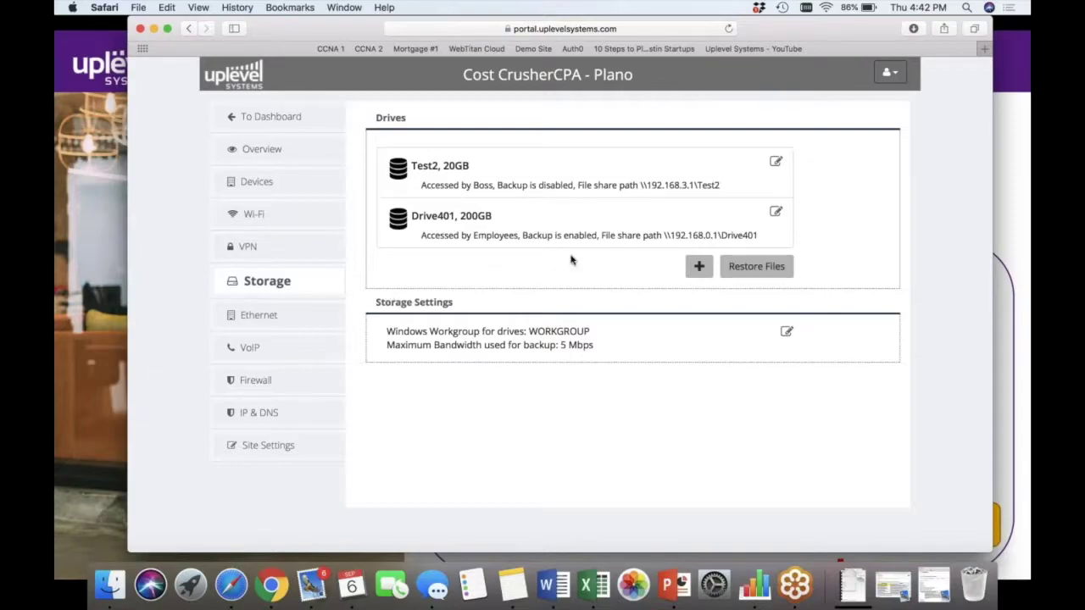
click(699, 266)
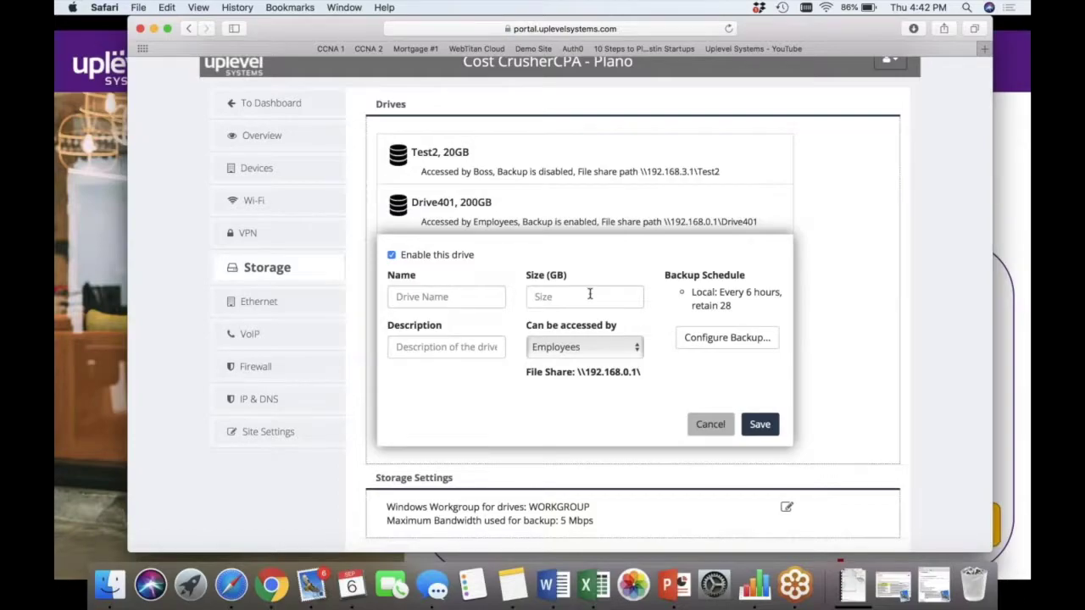
click(563, 346)
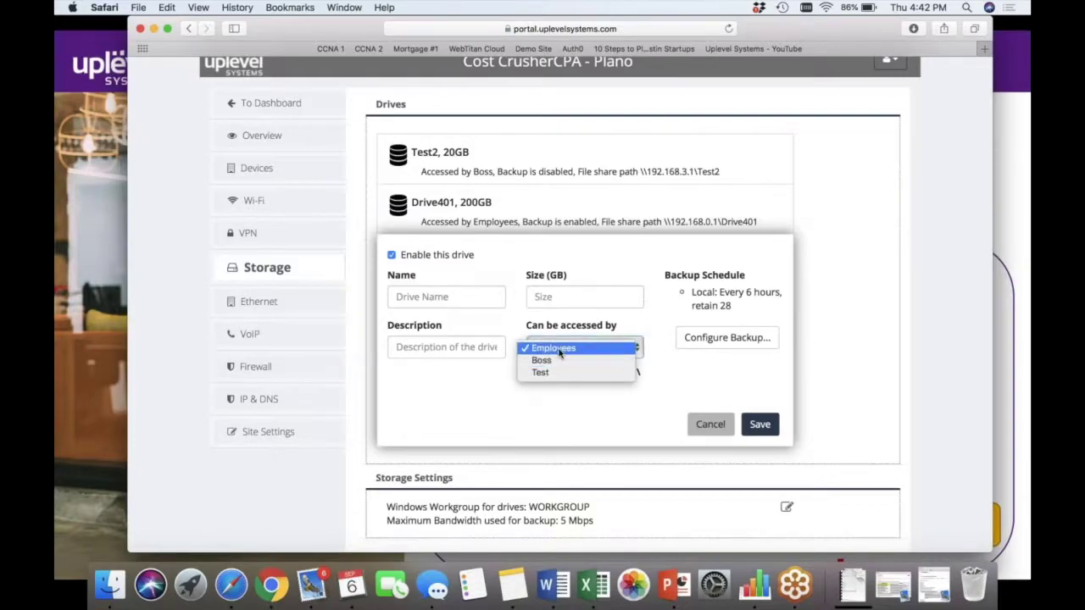
click(555, 392)
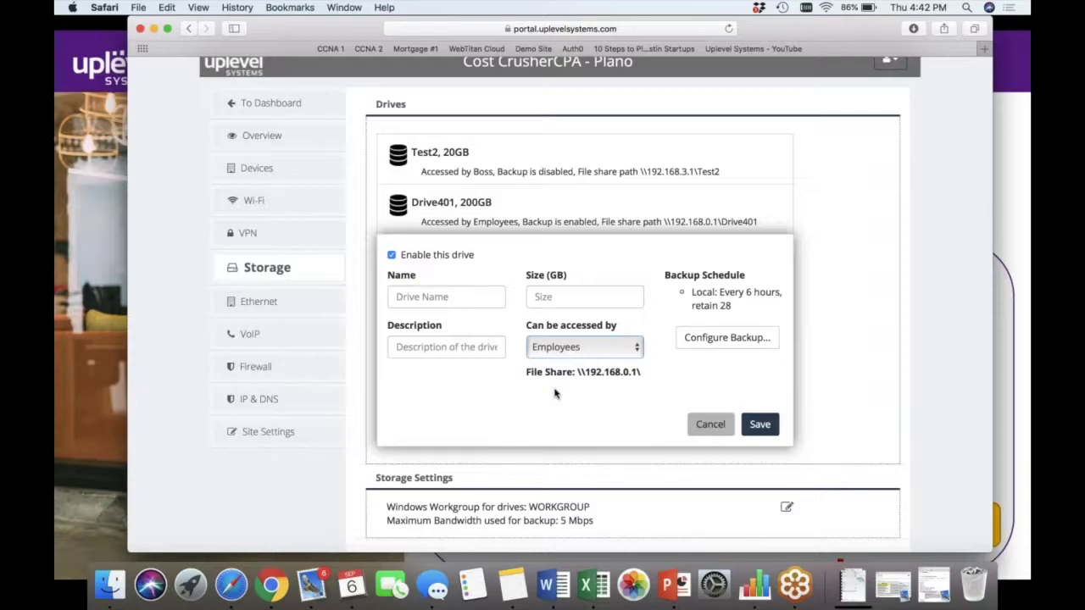
drag(576, 371, 651, 371)
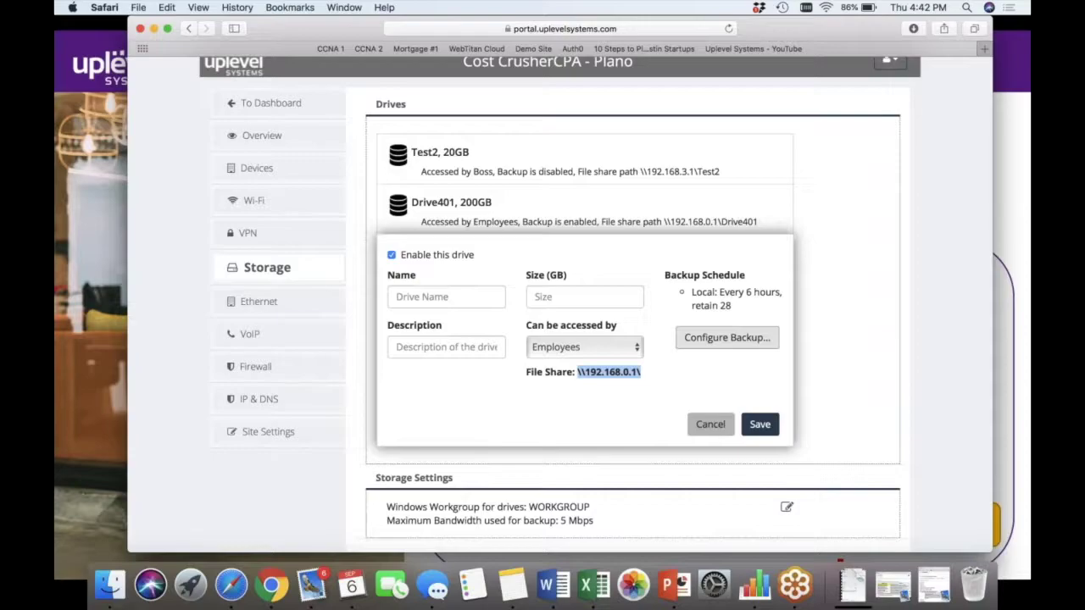
- Examine the new drive's local snapshot schedule, try enabling cloud backup, and cancel both the backup edits and the new drive
click(726, 337)
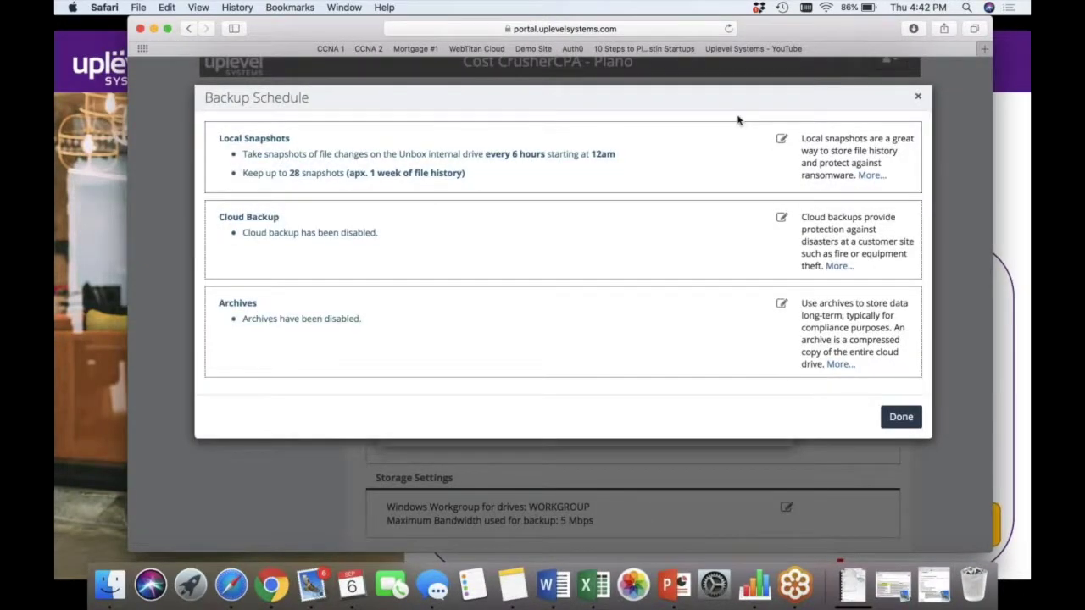
click(780, 139)
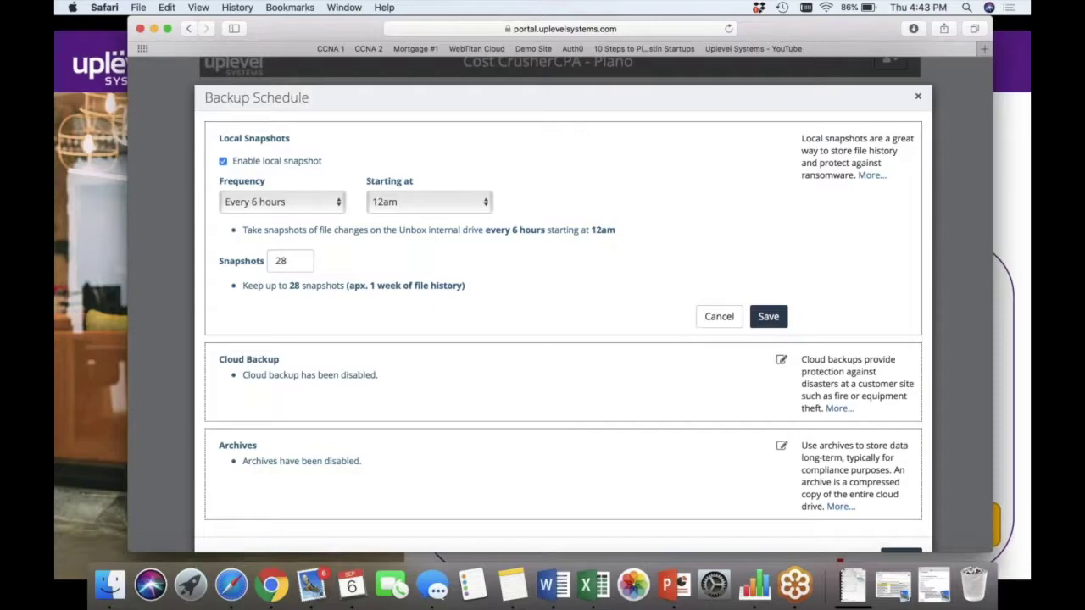
click(782, 359)
click(307, 382)
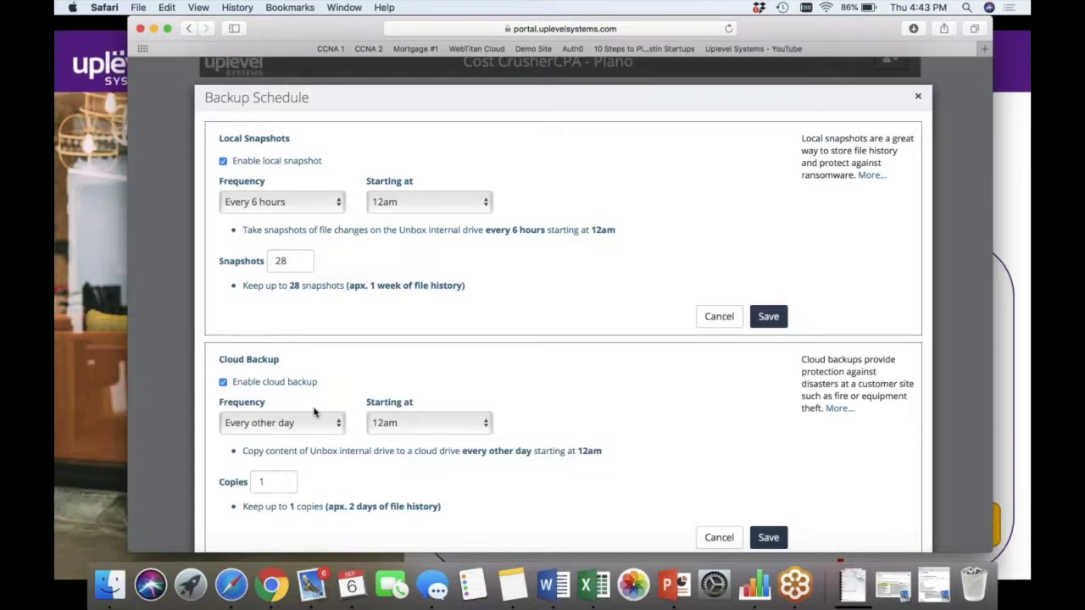
click(718, 537)
click(718, 316)
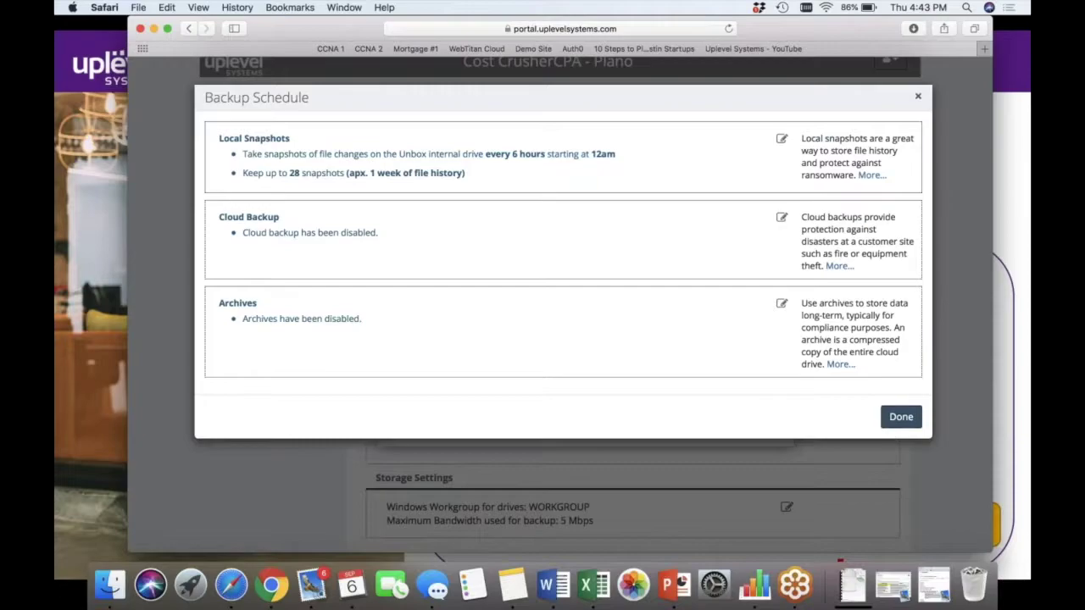
click(900, 416)
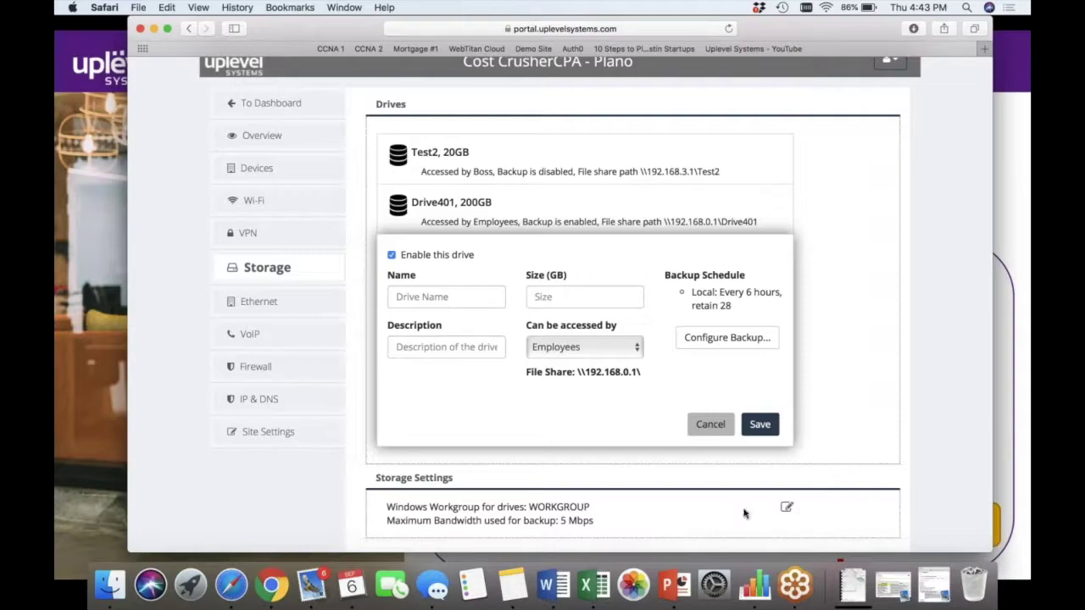
click(731, 424)
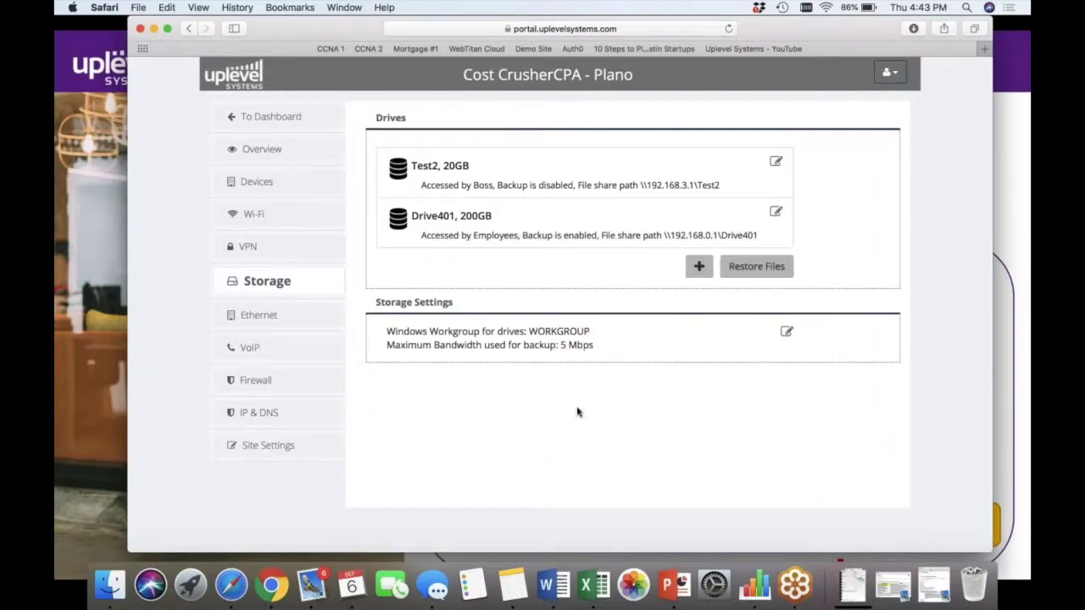
- Open the storage settings, examine the drive workgroup and backup bandwidth, and close them without changing values
click(786, 331)
click(415, 365)
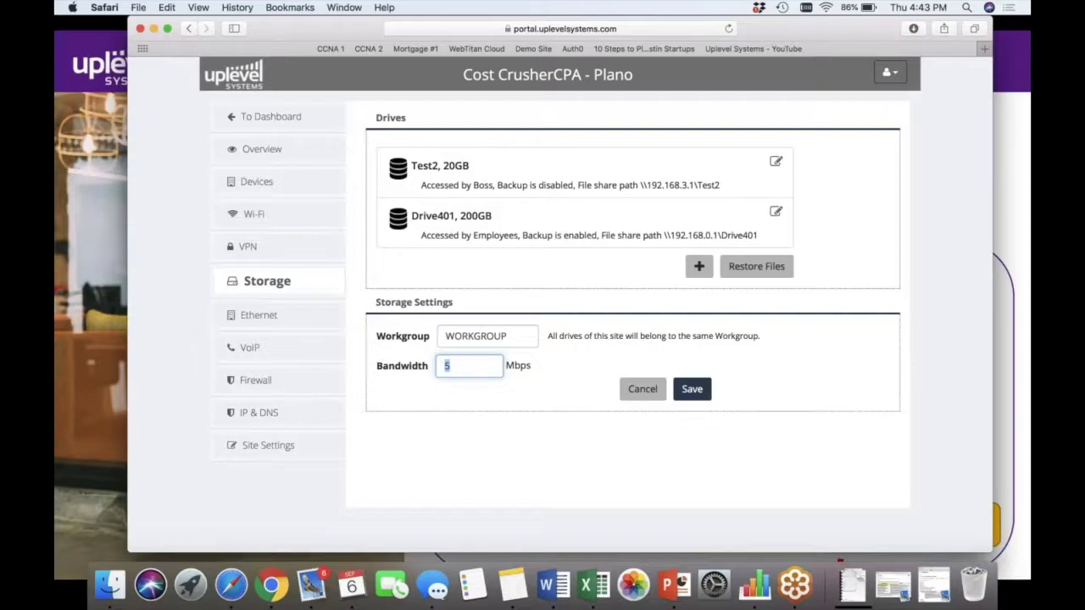
key(Return)
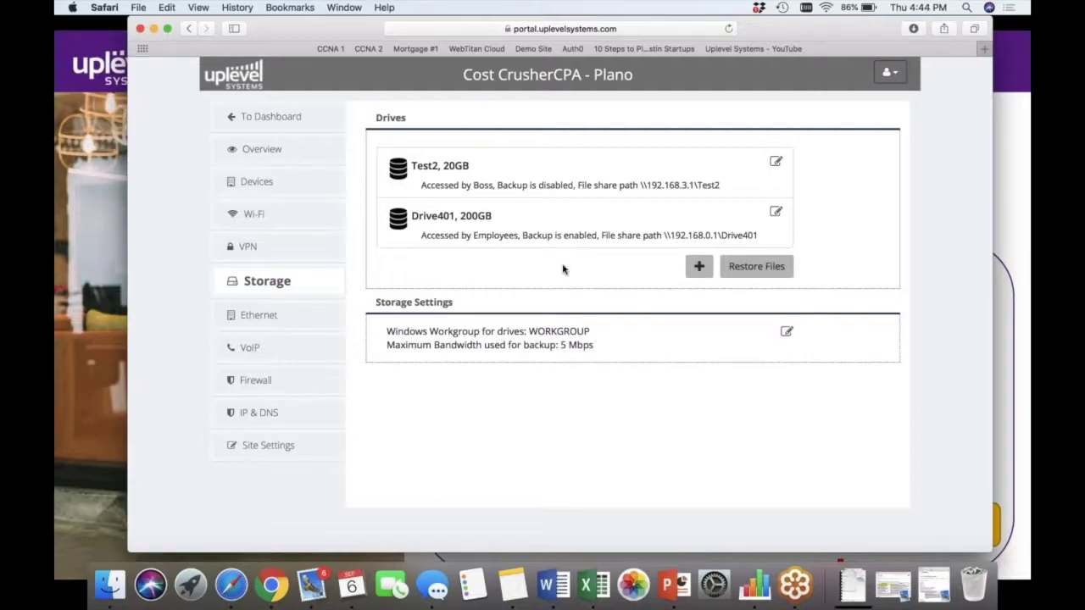
- Start restoring individual files from the Test2 drive, check the snapshot date and time selection, and cancel the restore
click(756, 266)
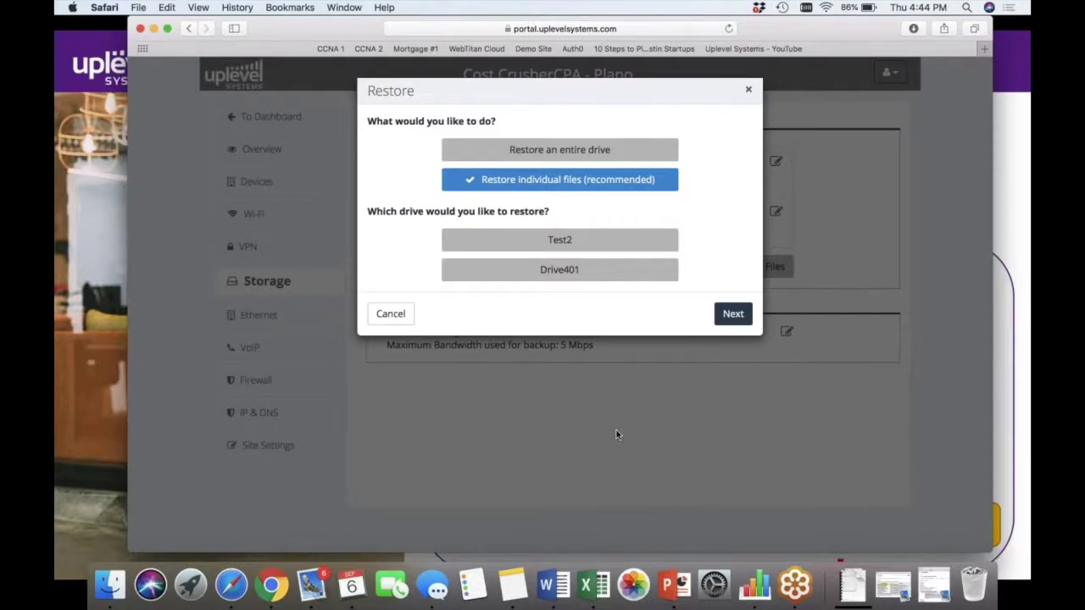
click(615, 243)
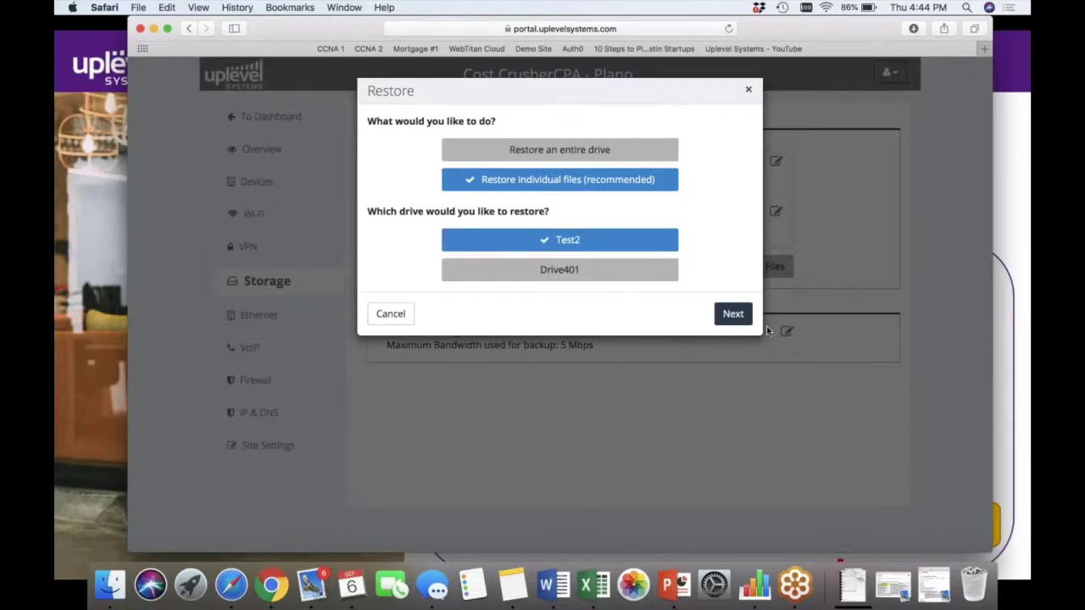
click(733, 314)
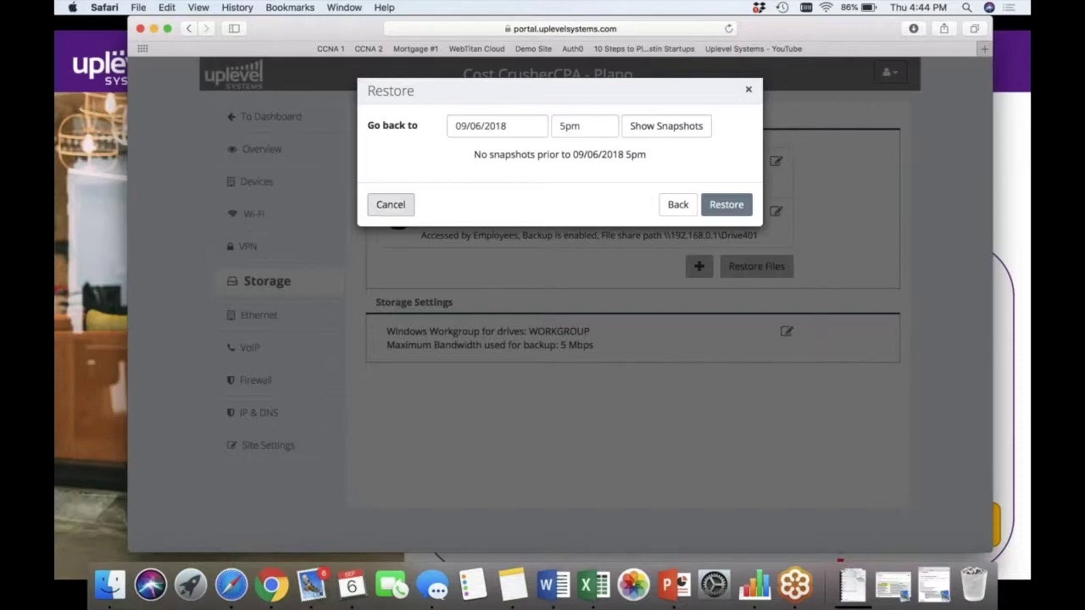
click(394, 206)
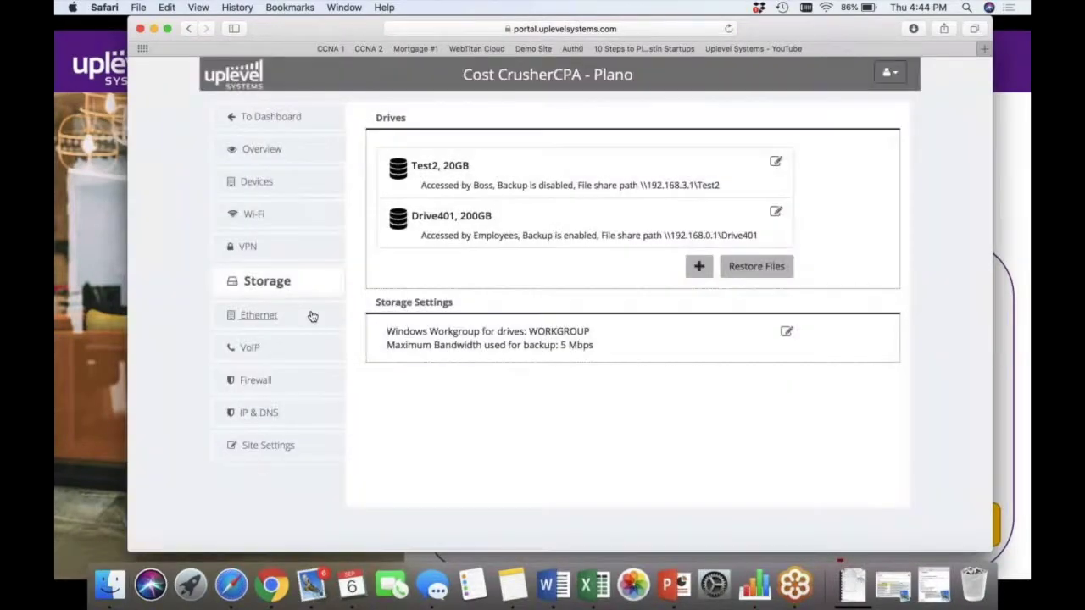
- Try enabling Port 5 in the Ethernet port settings, examine the group choices for Port 2, and cancel the port edits
click(268, 322)
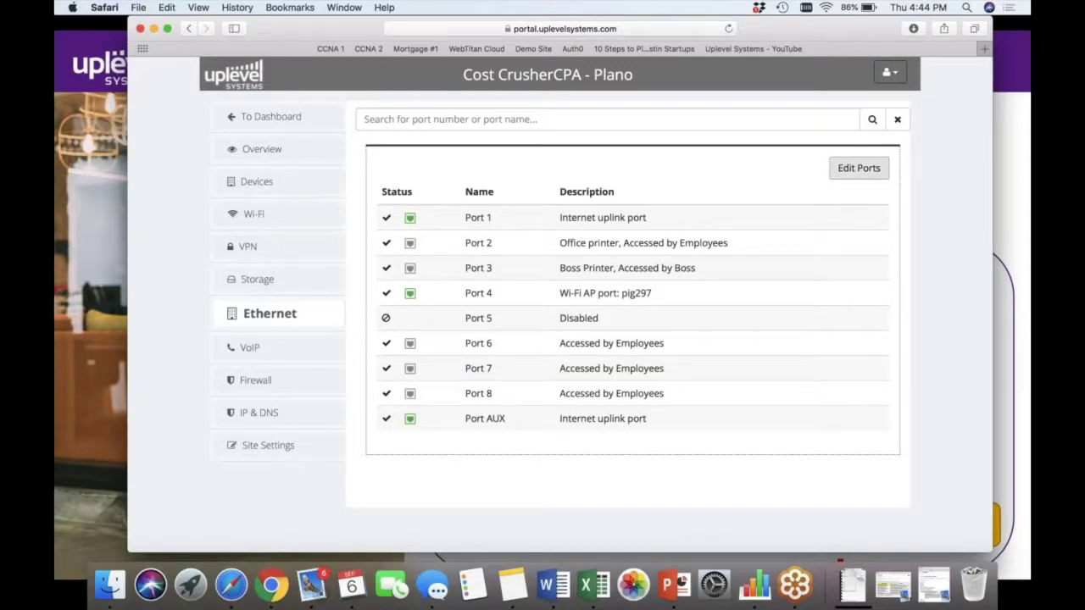
click(858, 167)
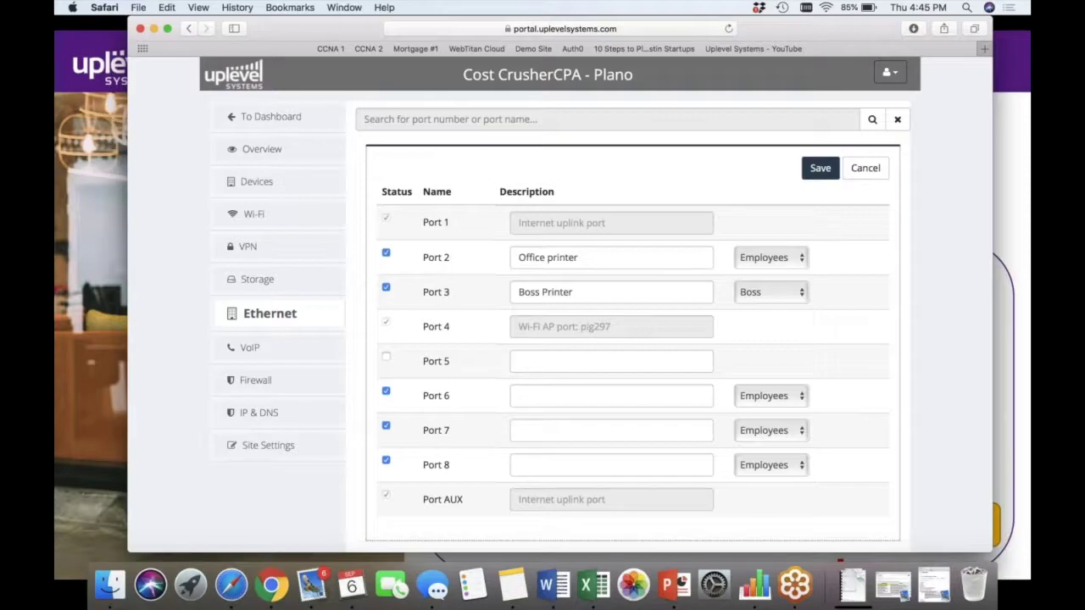
click(386, 392)
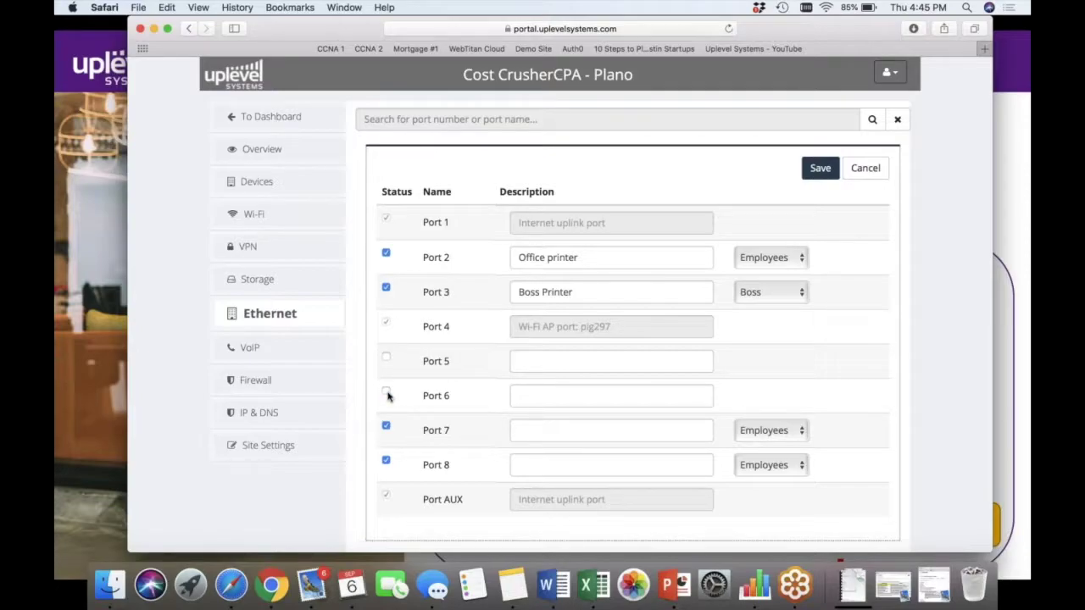
click(385, 393)
click(386, 356)
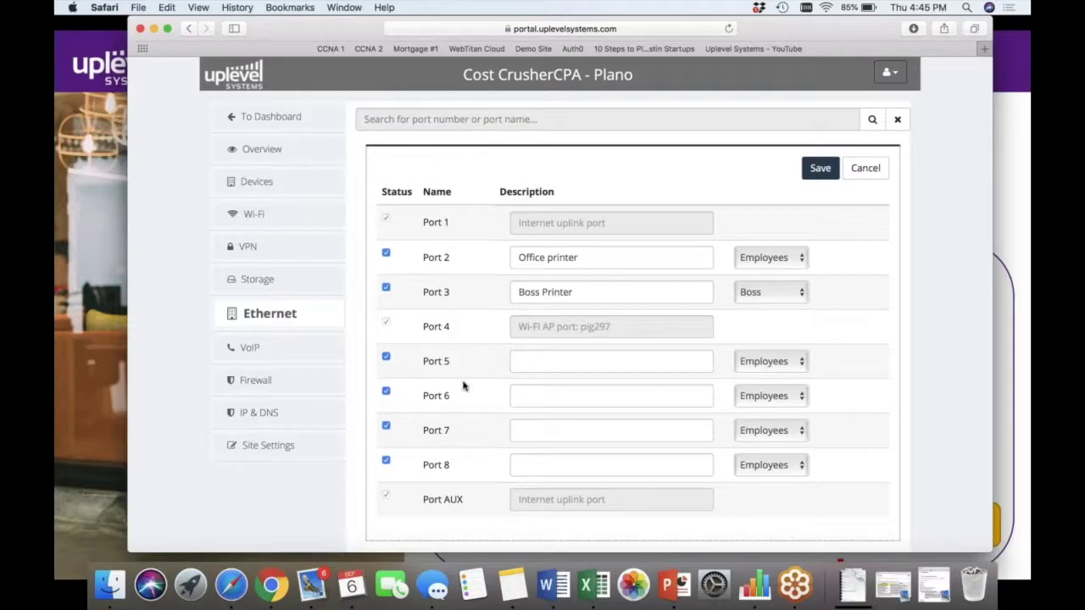
click(751, 257)
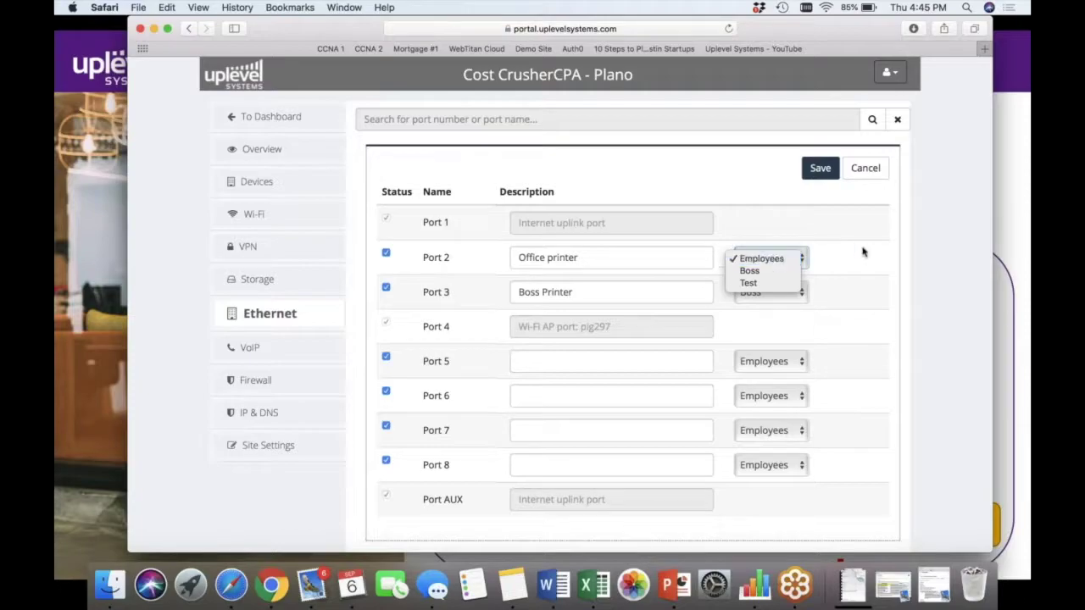
click(799, 224)
click(865, 167)
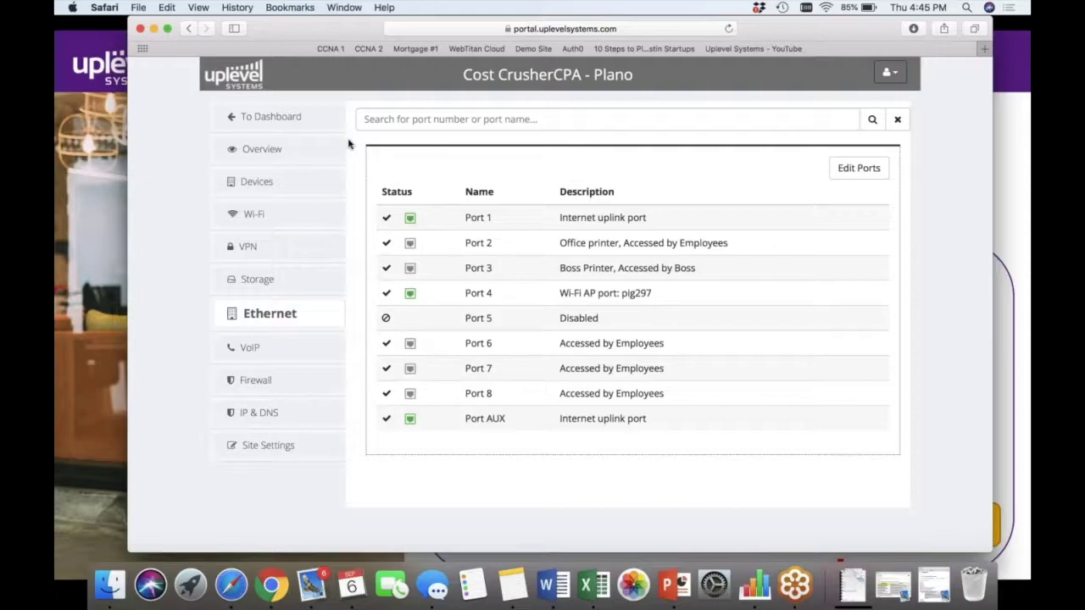
- View the site overview and device list, ping 8.8.8.8 from inside the customer network, and close the ping tool
click(262, 149)
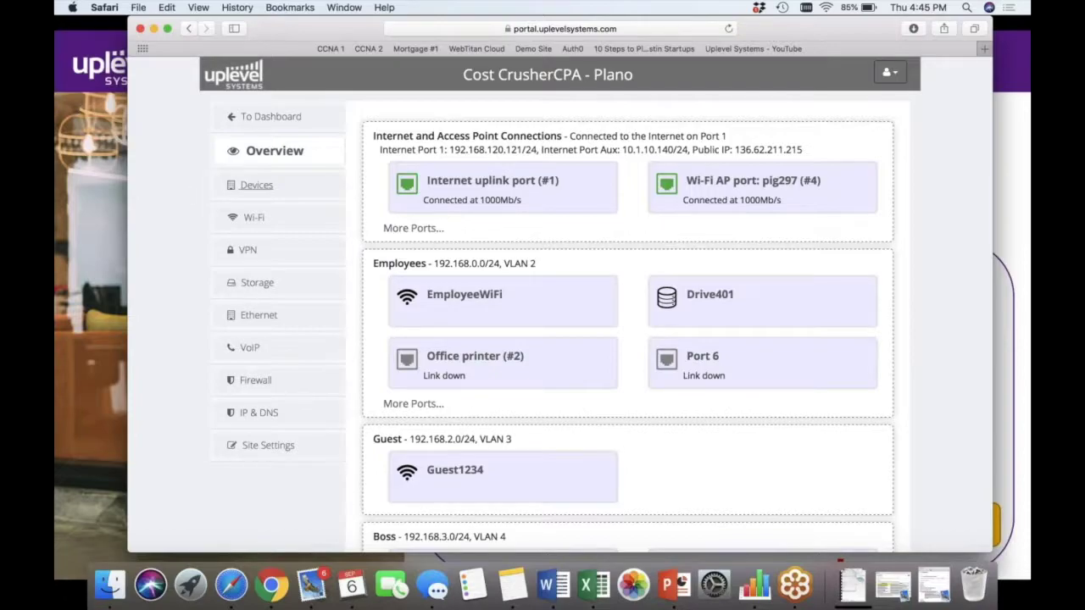
click(299, 188)
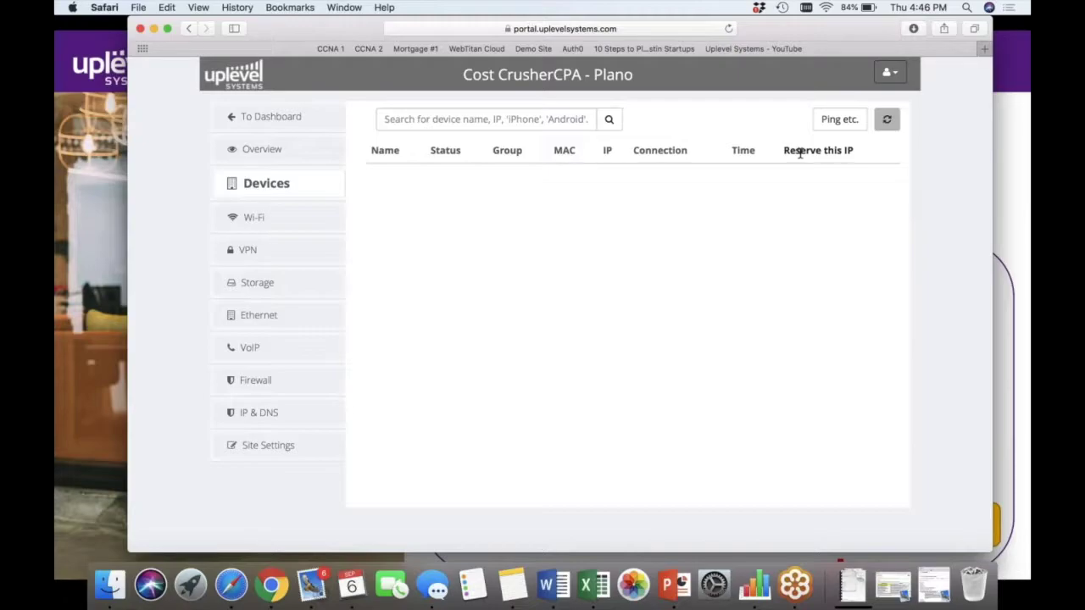
click(847, 127)
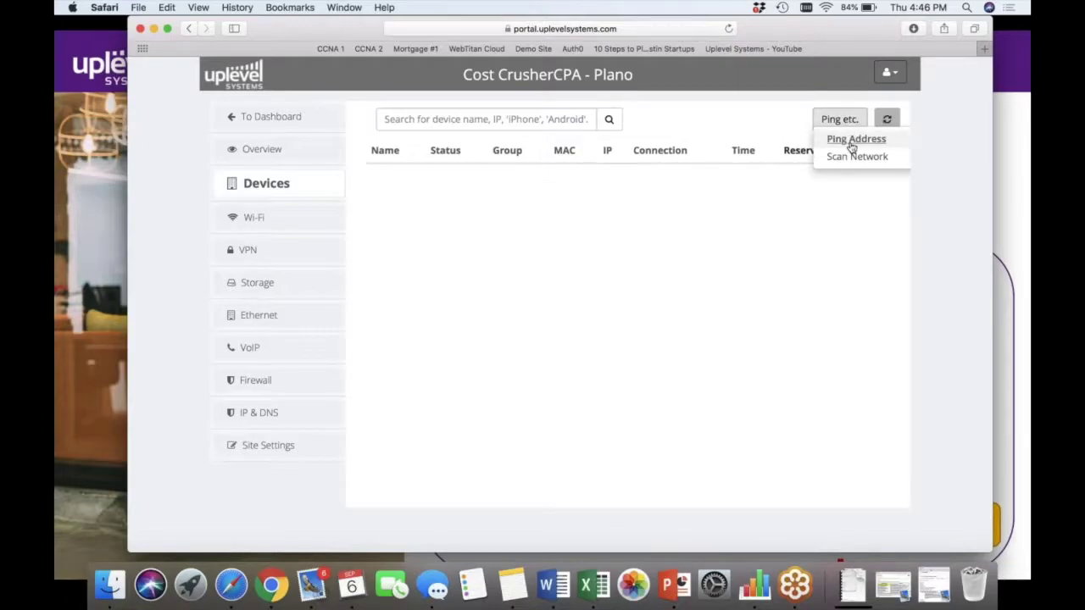
click(850, 139)
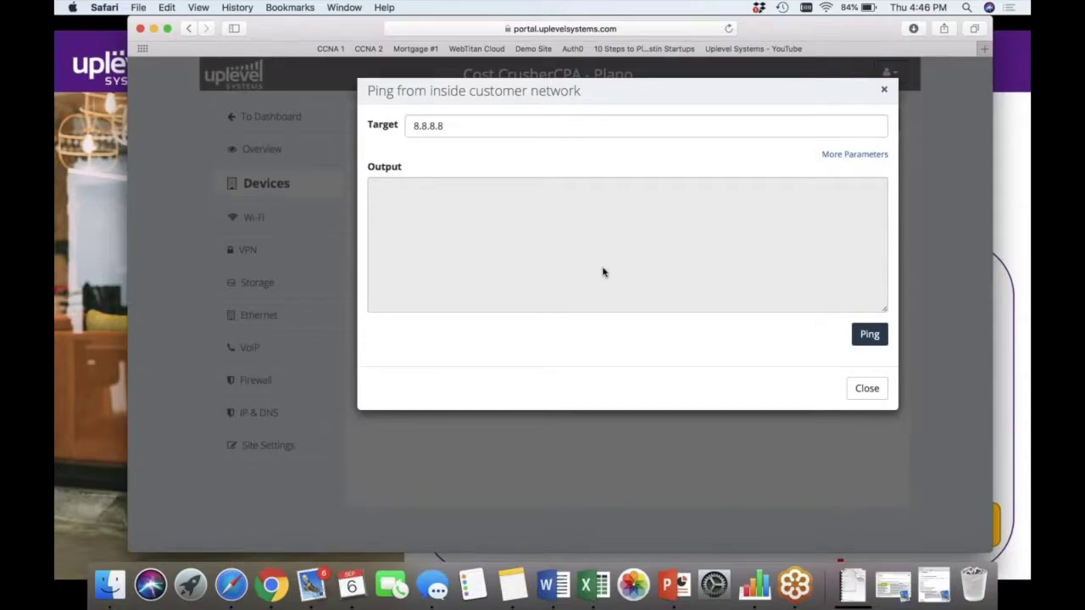
click(869, 334)
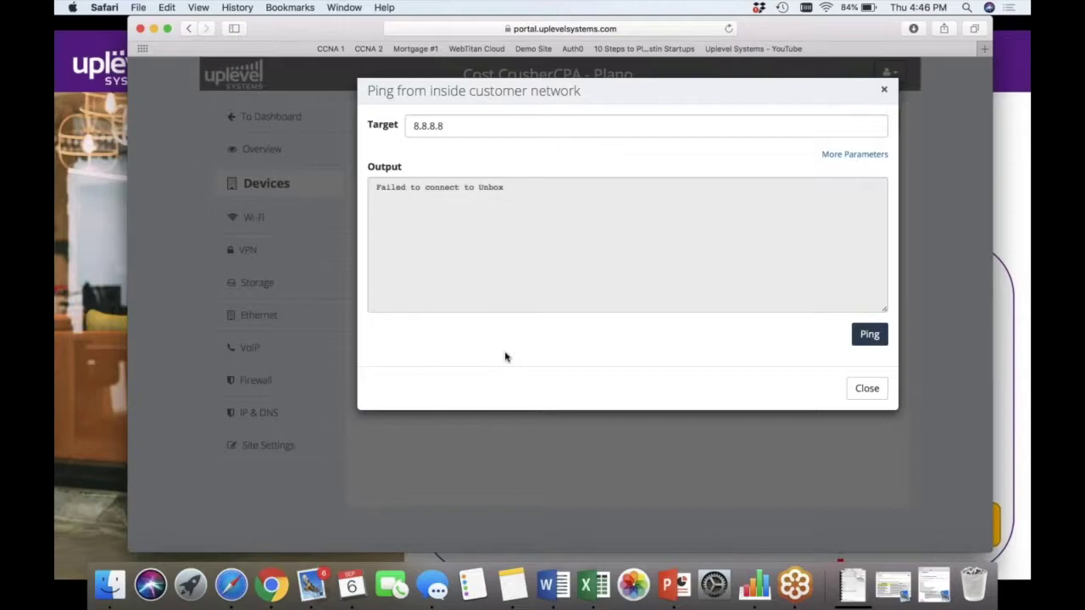
click(868, 334)
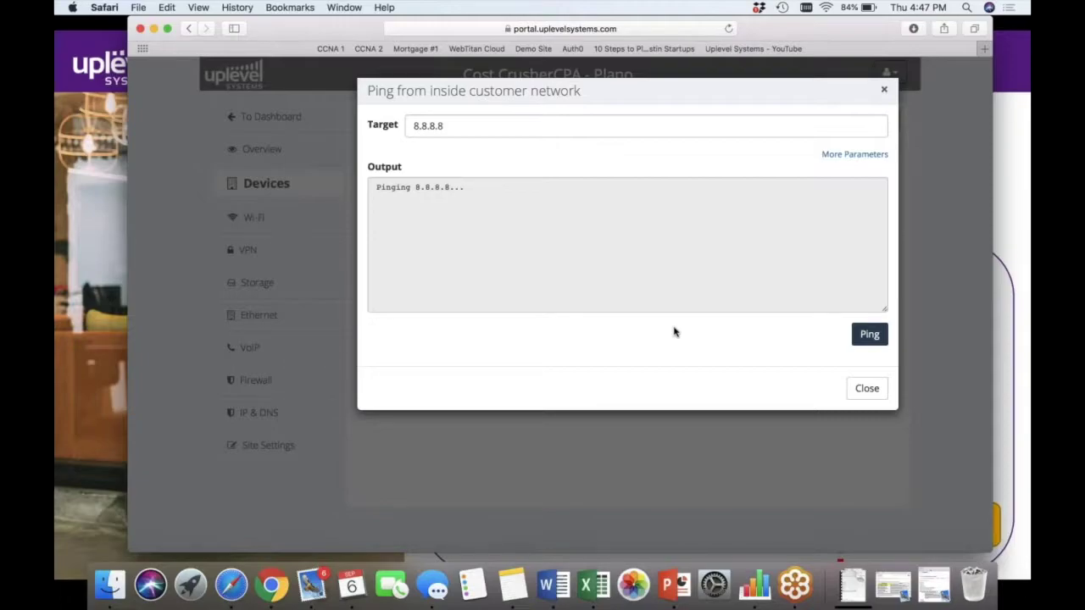
click(867, 388)
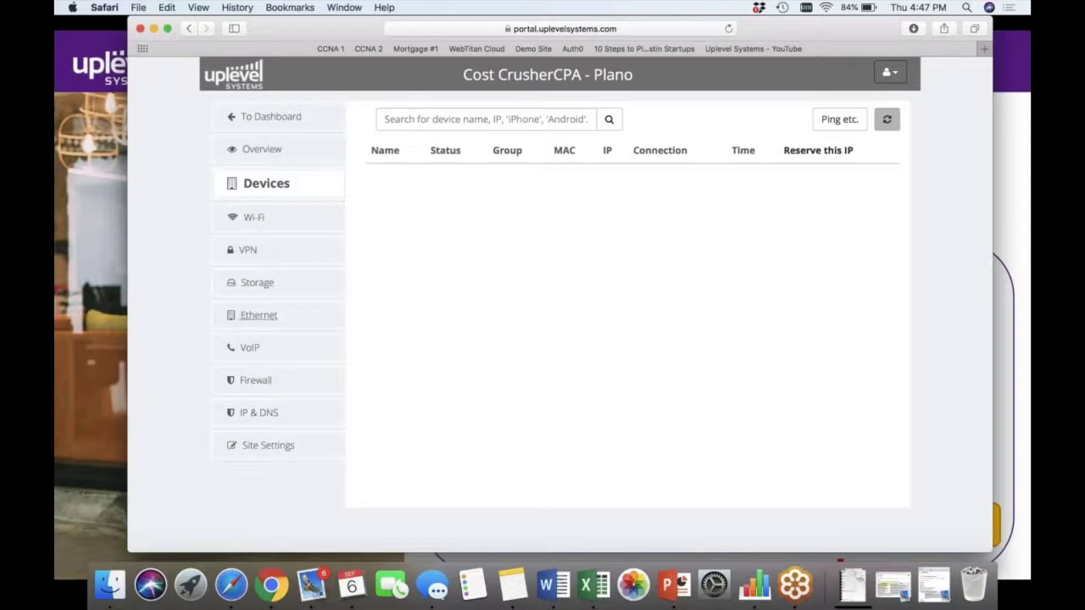
- Open a new user form in the site's VPN settings and examine its group membership field
click(275, 249)
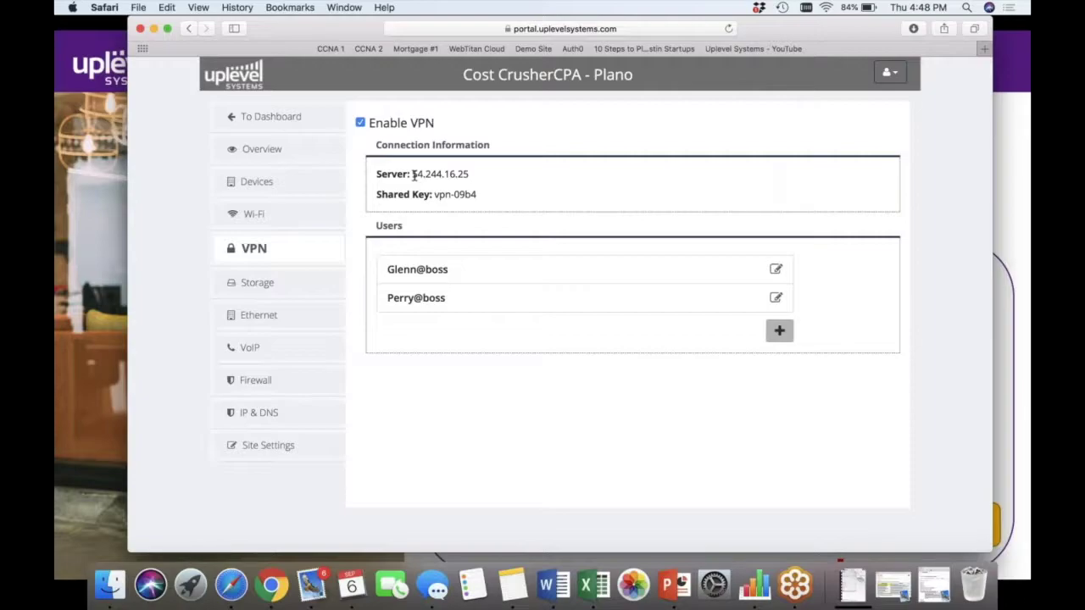
click(779, 331)
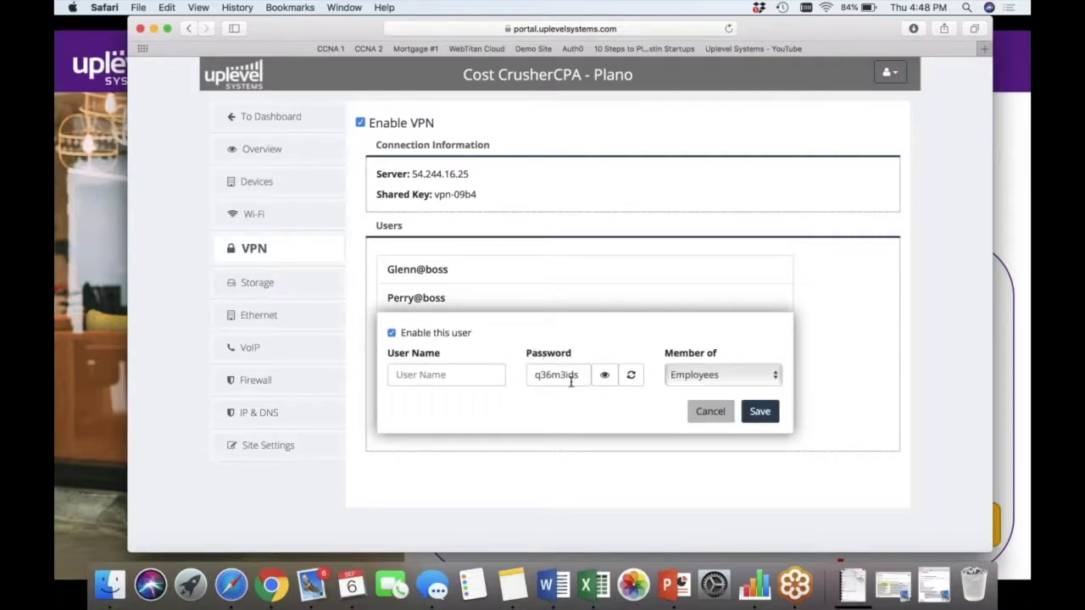
click(695, 377)
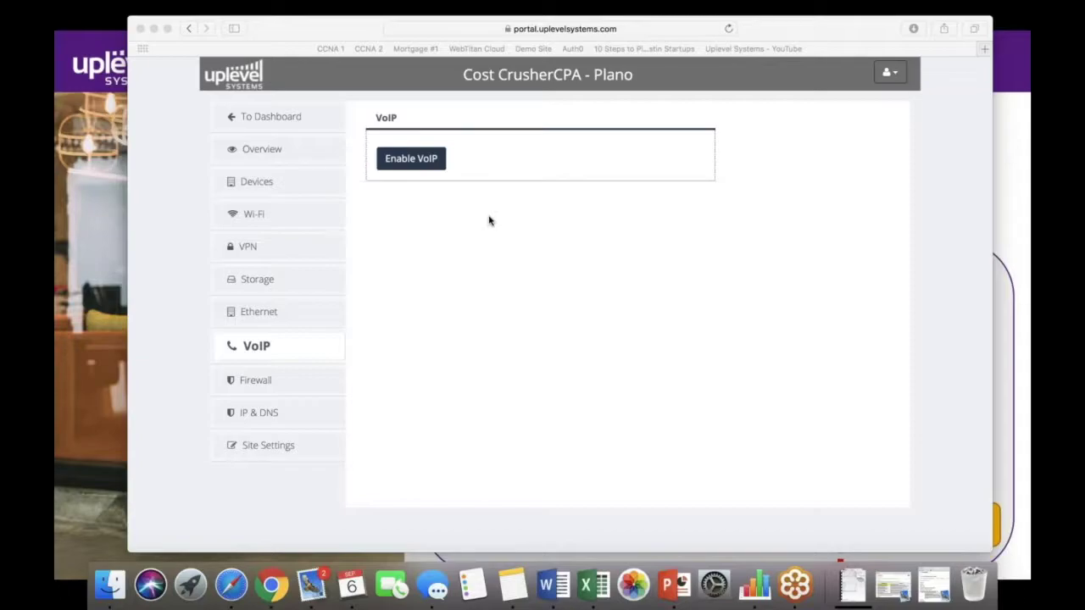
- Try enabling VoIP, examine the phone system choices, and turn on support for daisy-chaining of phones and PCs
click(415, 161)
click(418, 164)
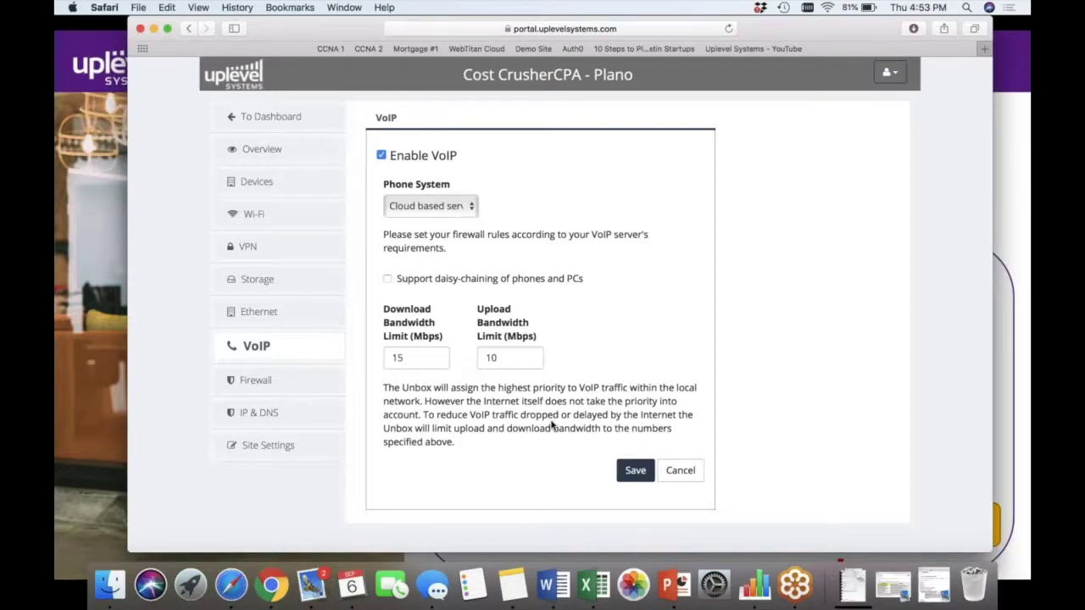
click(460, 211)
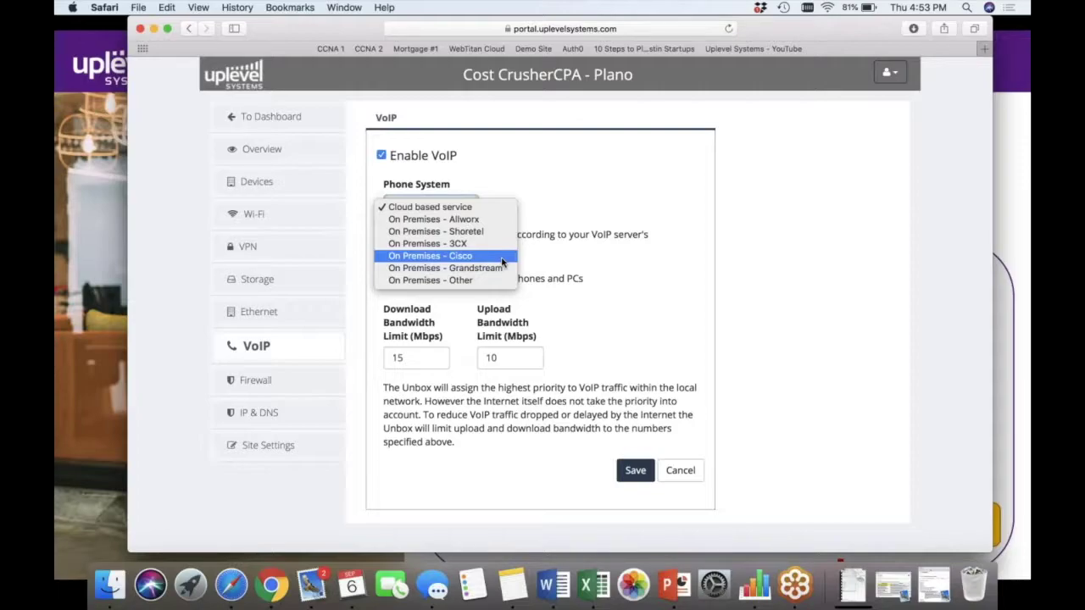
click(597, 260)
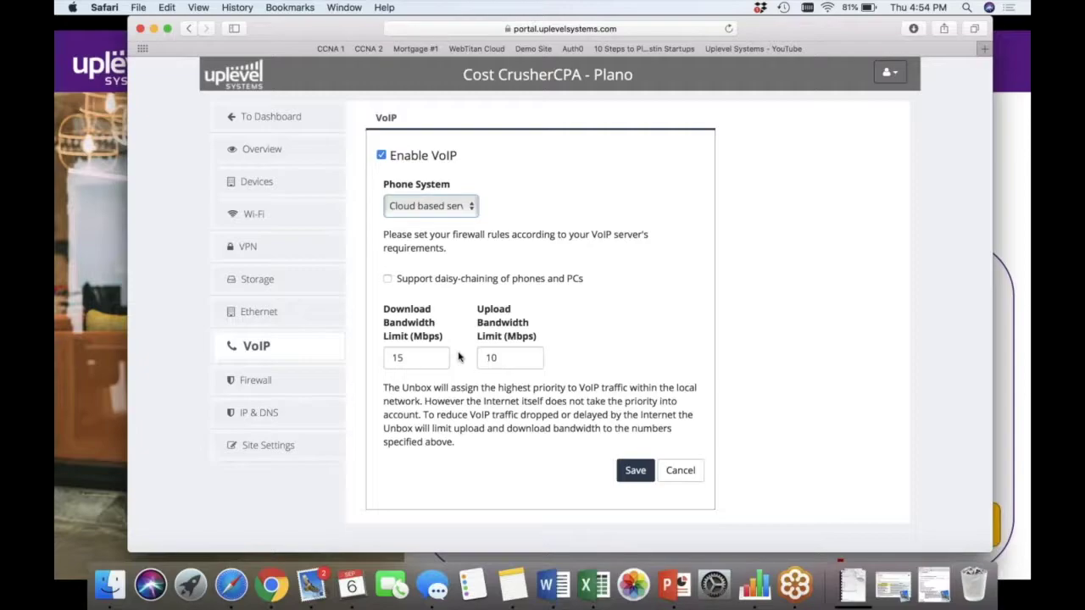
click(388, 280)
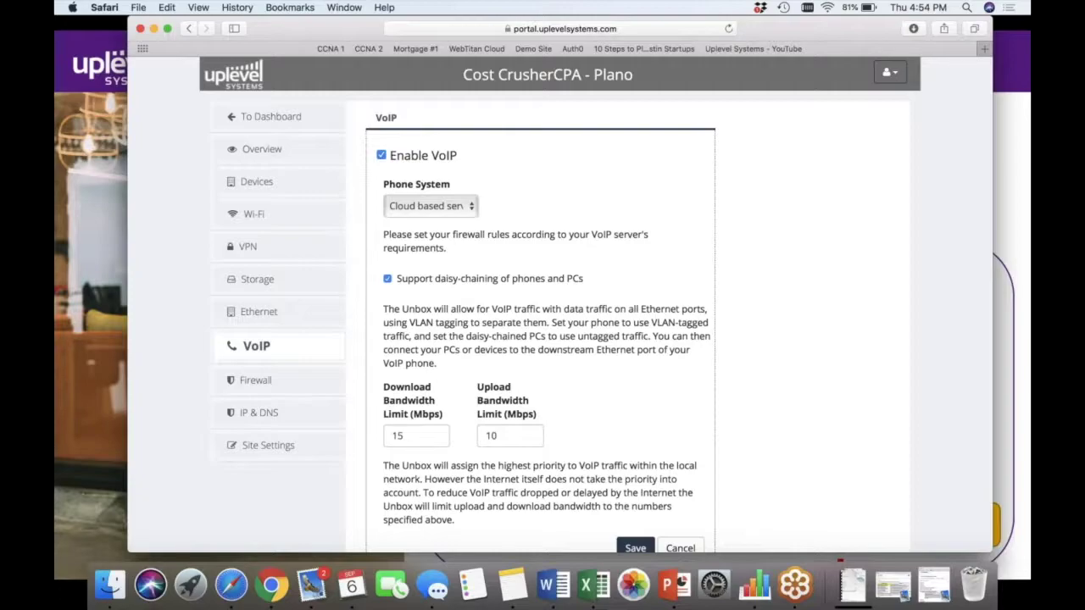
- Review the network groups in the site overview and examine the group choices for Port 6 in the Ethernet port settings
click(296, 157)
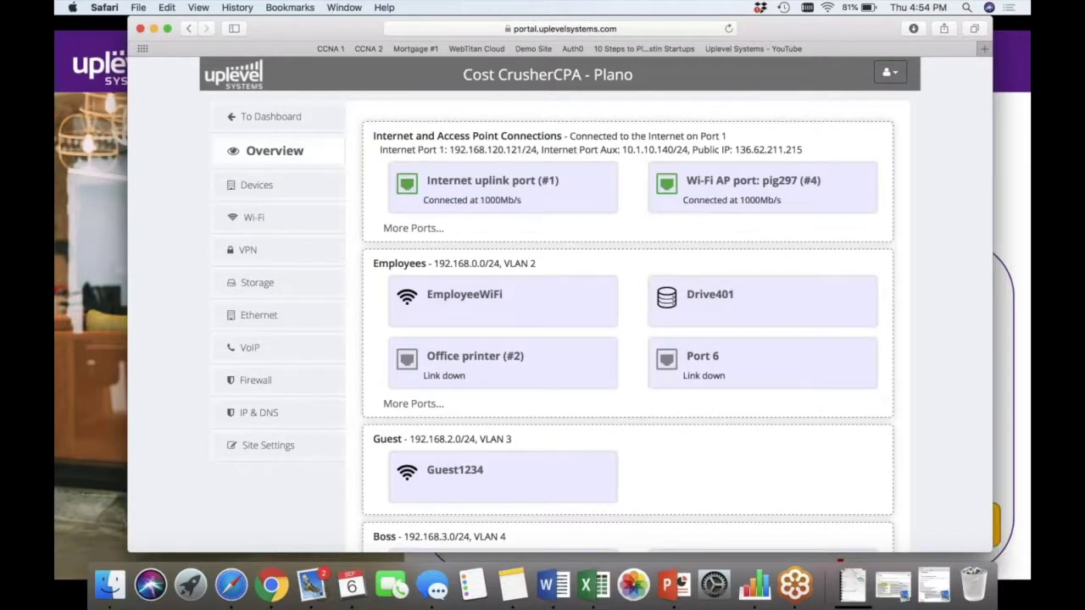
scroll(296, 158, down, 5)
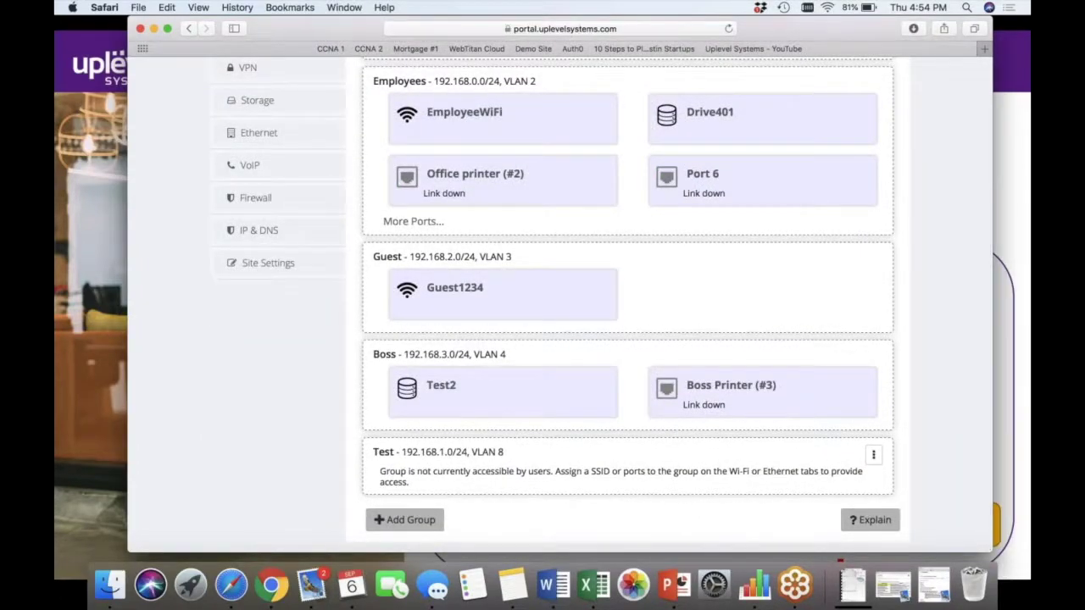
scroll(456, 336, up, 5)
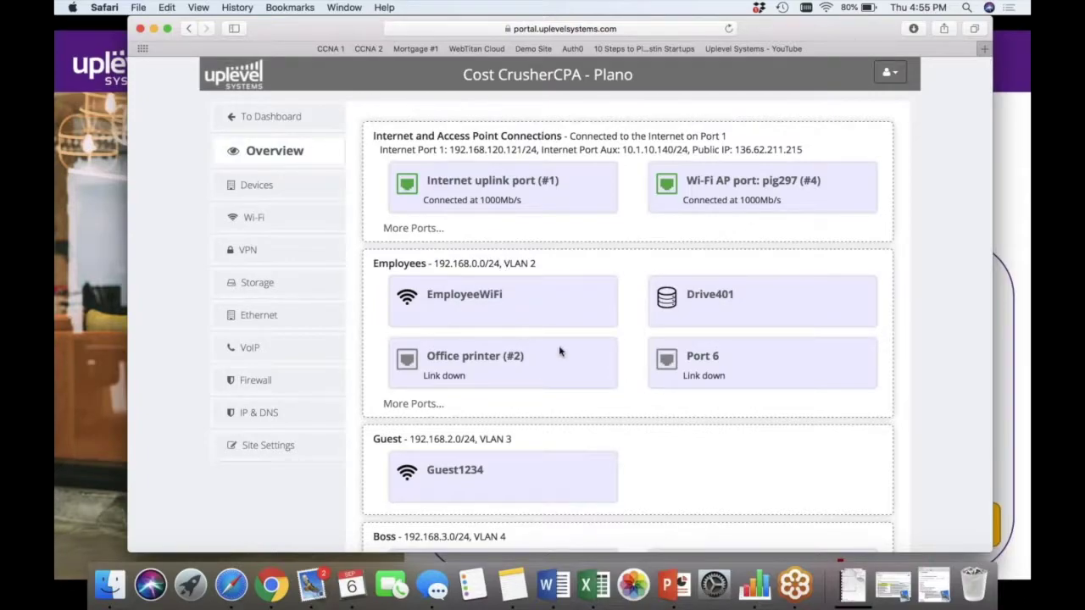
click(254, 324)
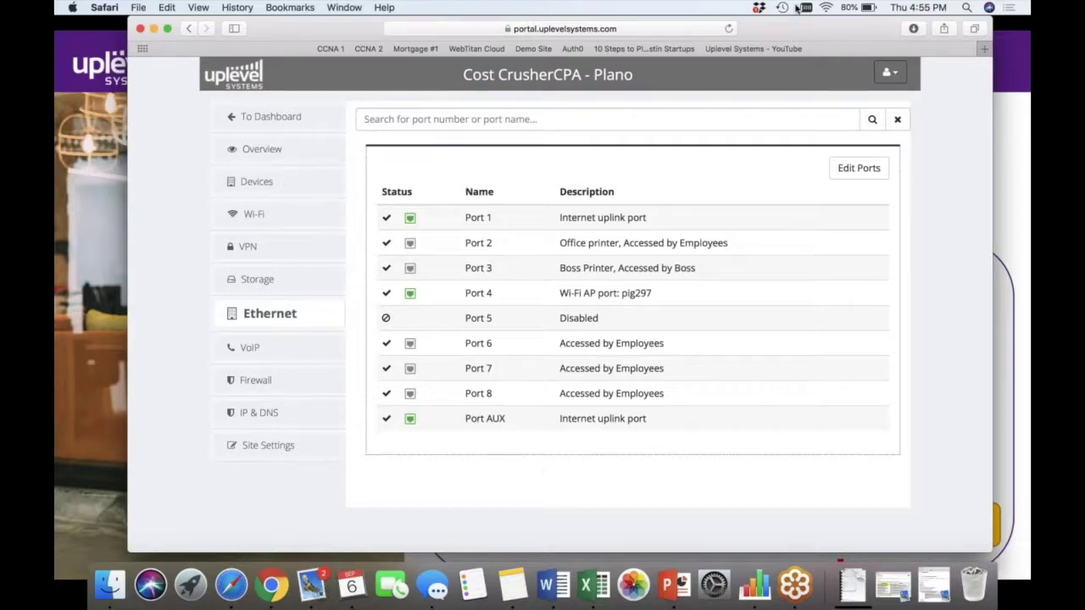
click(858, 169)
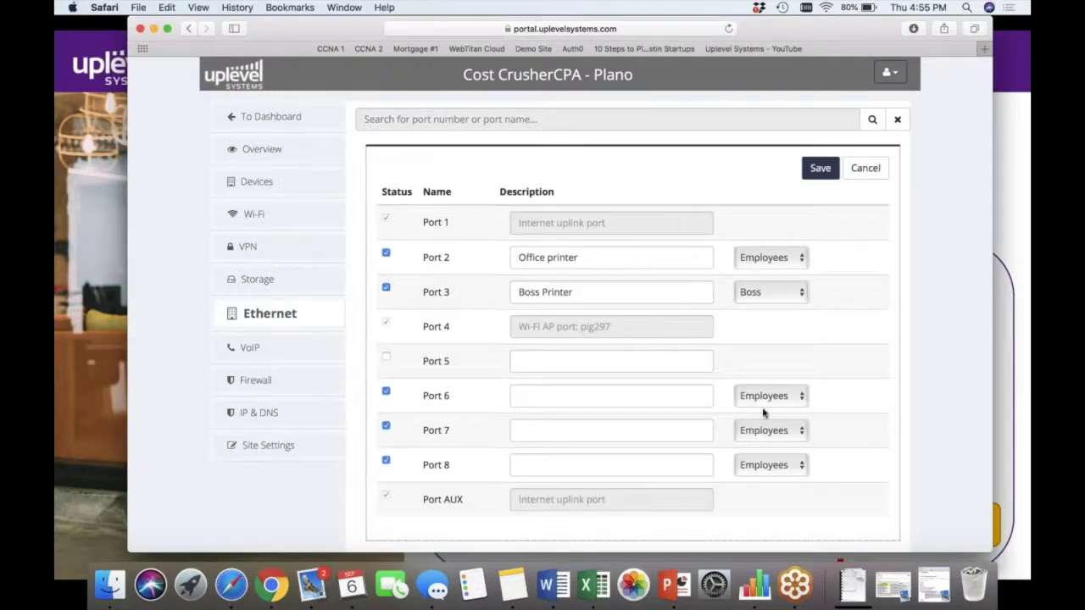
click(765, 403)
click(781, 373)
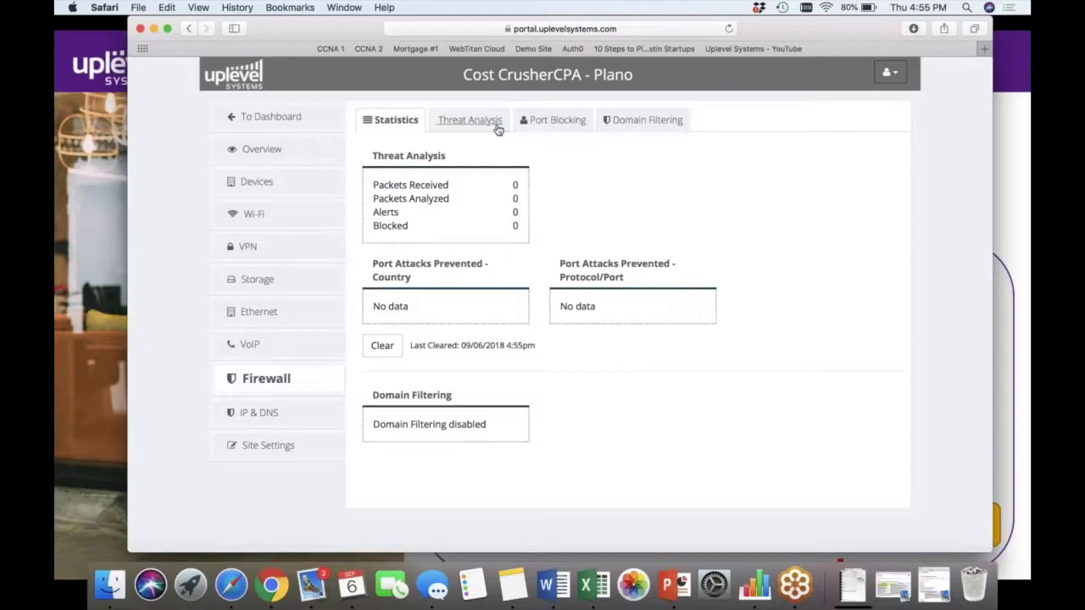
- Start a new port-blocking firewall rule with traffic accepted only from specific sources and mapping to a different port turned on
click(551, 126)
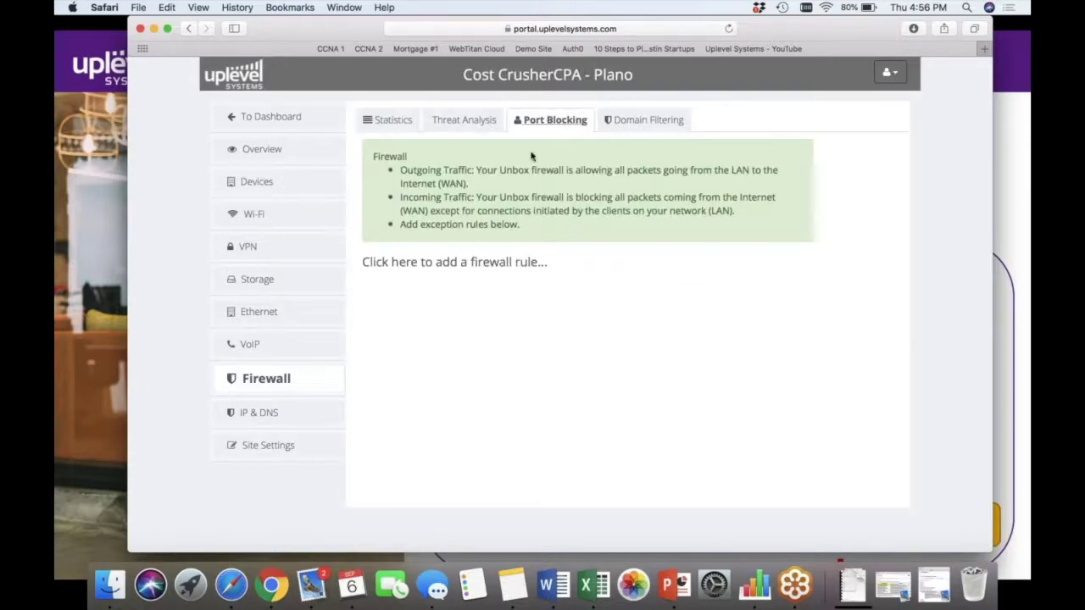
click(509, 259)
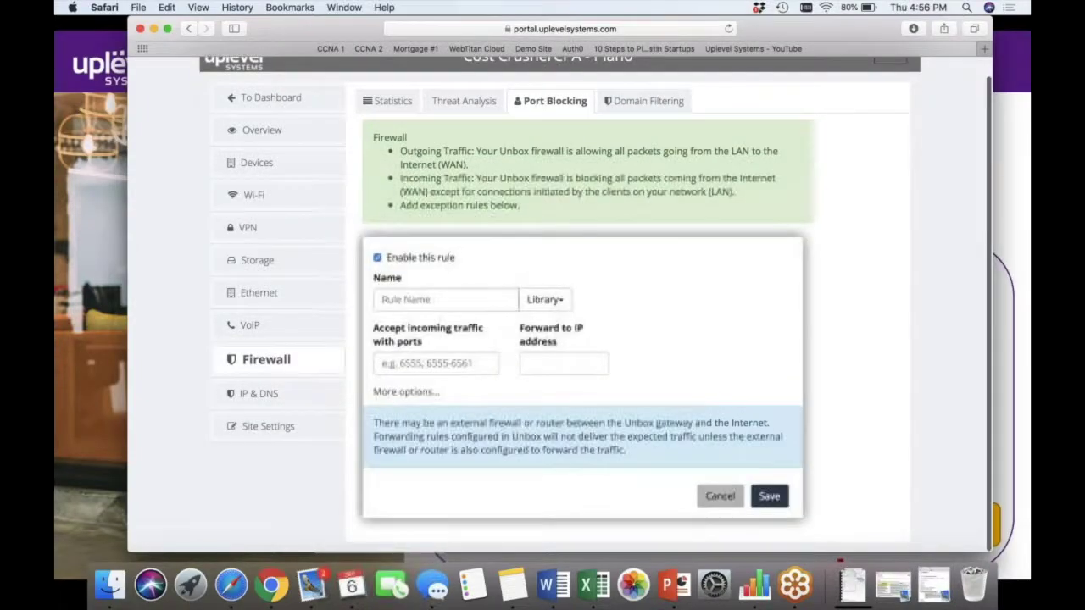
click(427, 299)
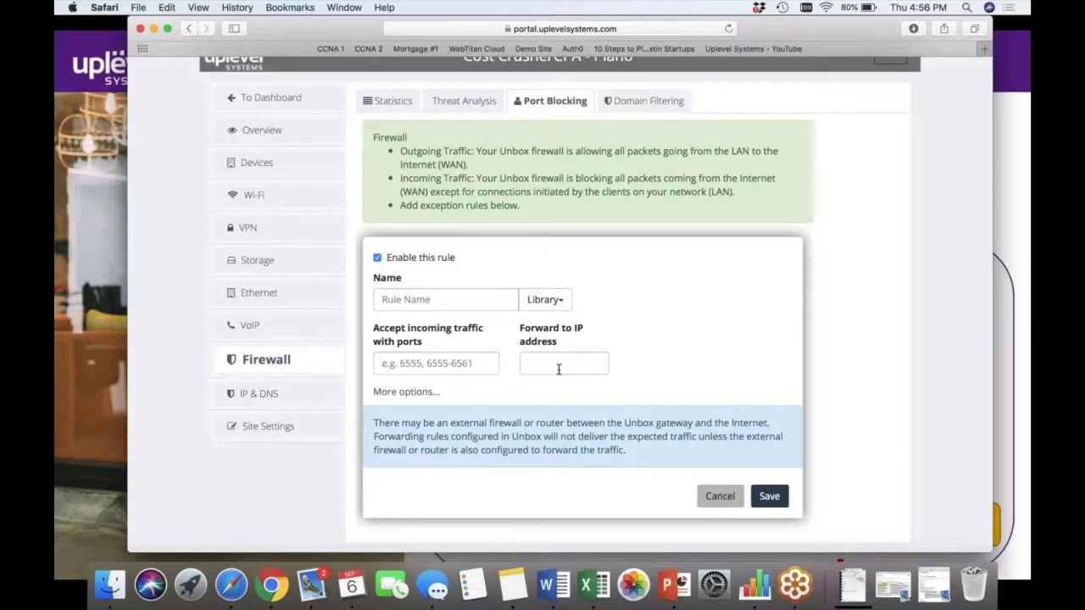
click(416, 392)
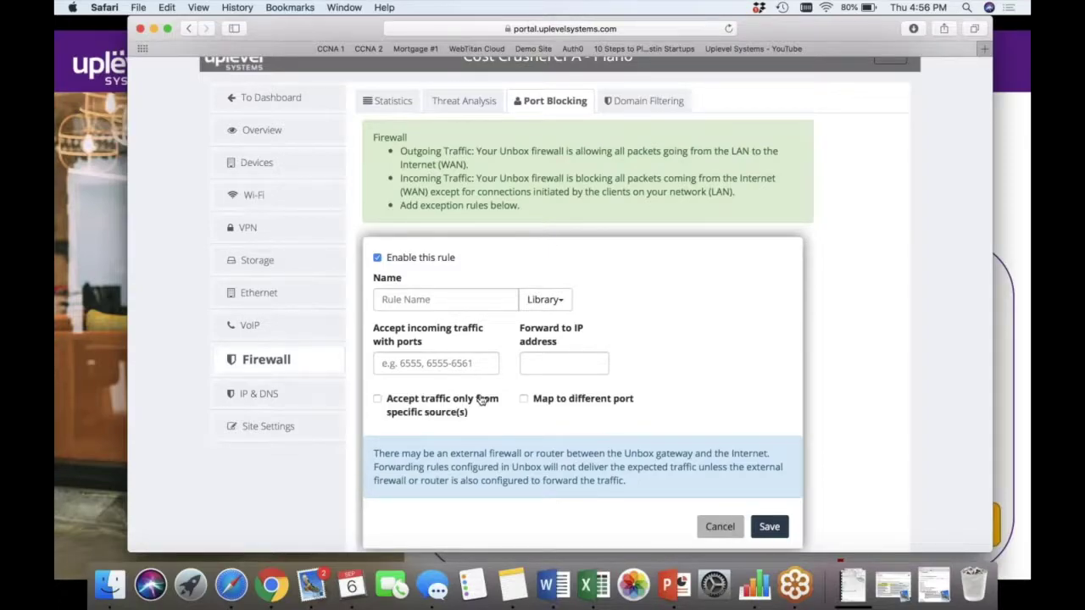
click(537, 400)
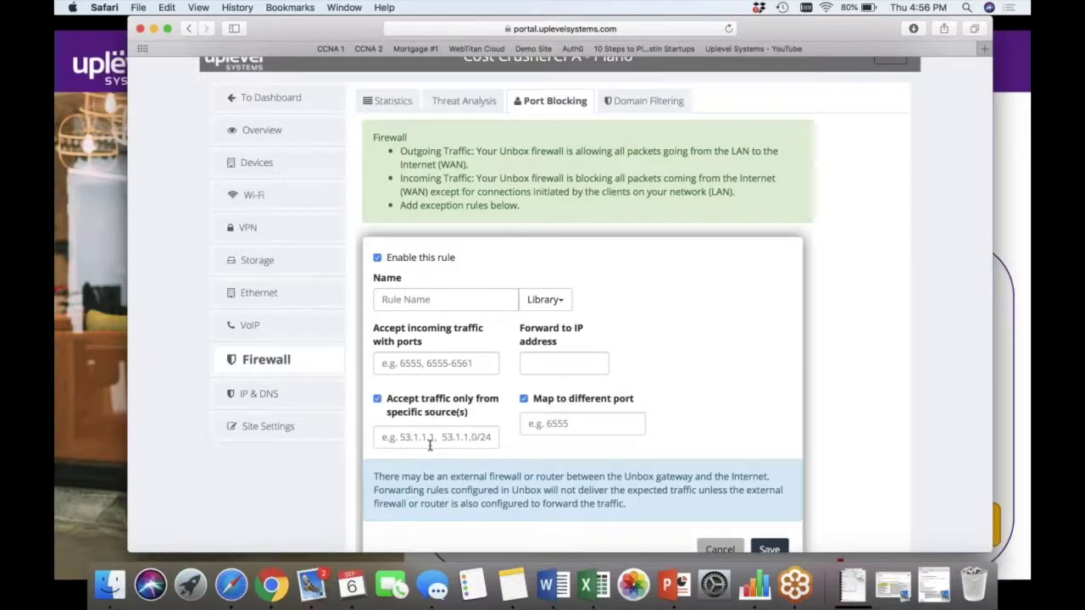
- Check the library choices for the new firewall rule and review the rest of its form
click(571, 311)
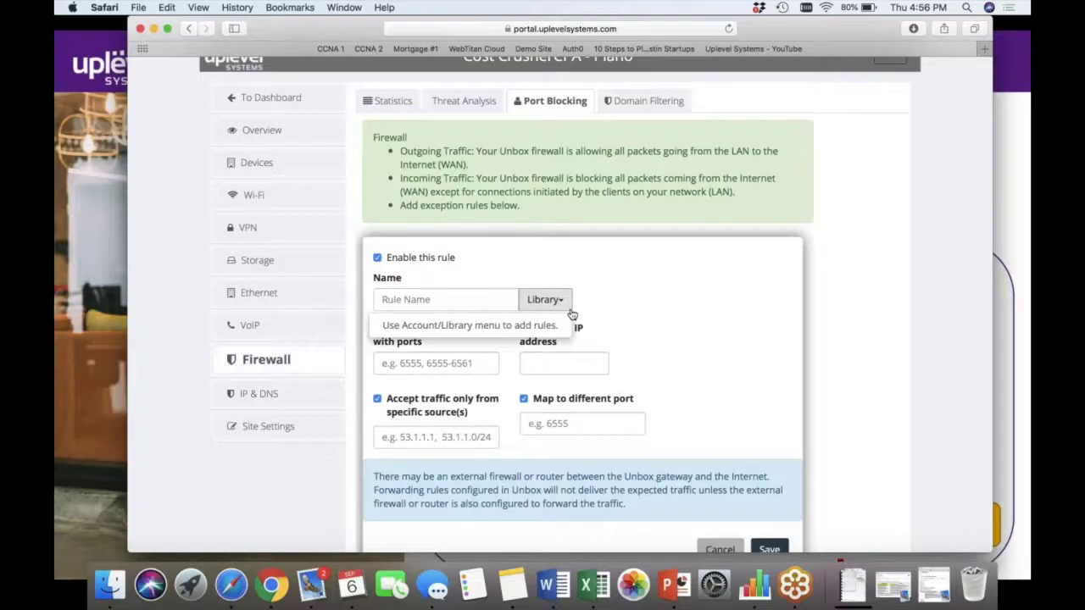
click(564, 304)
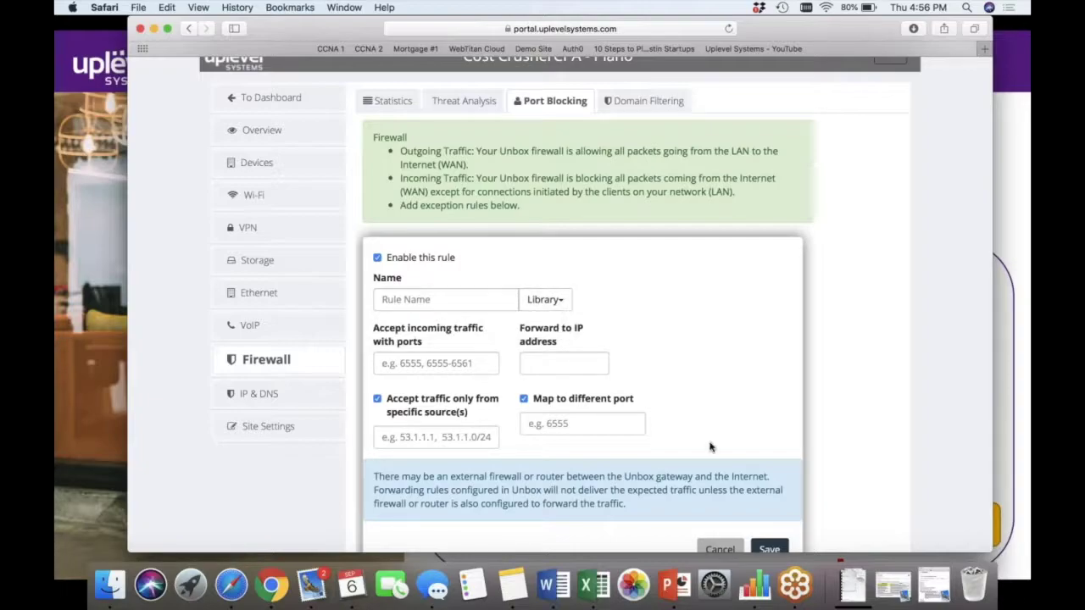
scroll(710, 445, down, 1)
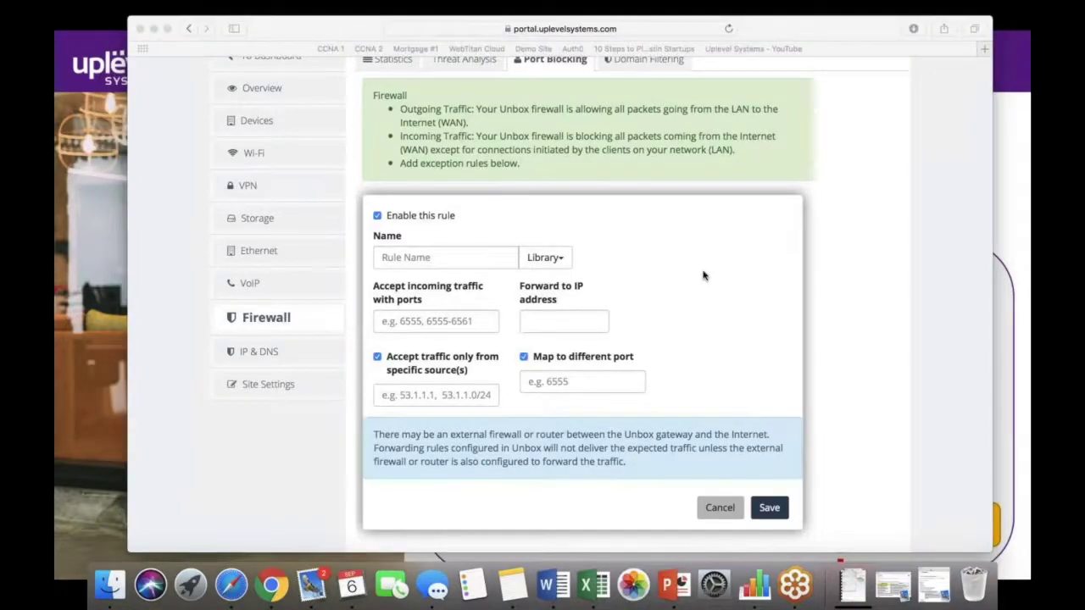
scroll(568, 326, up, 2)
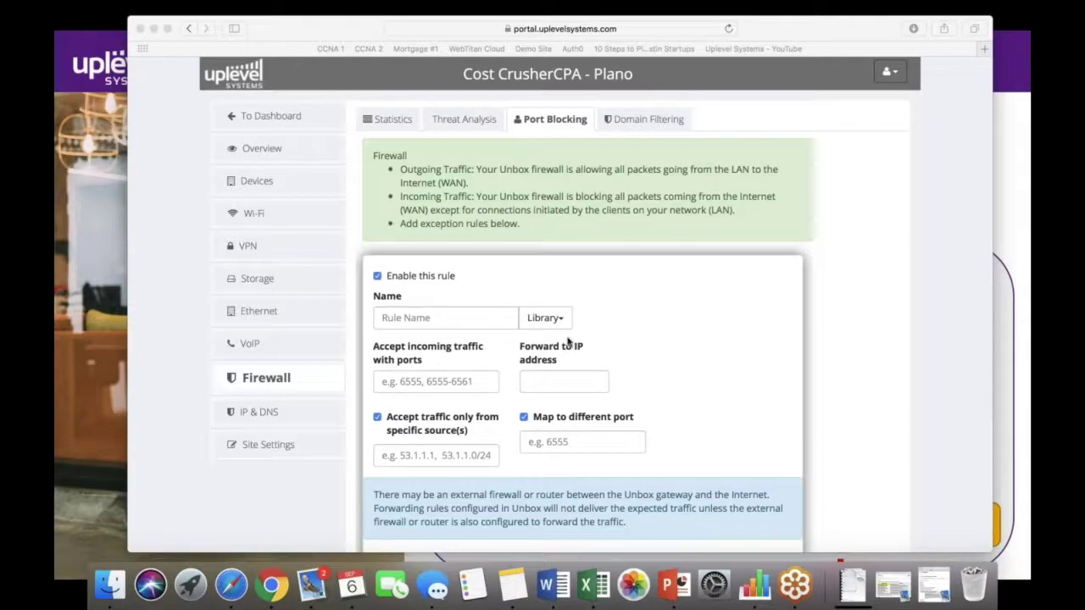
- Check the account library for firewall rules and the library choices for the new port-blocking rule
click(903, 77)
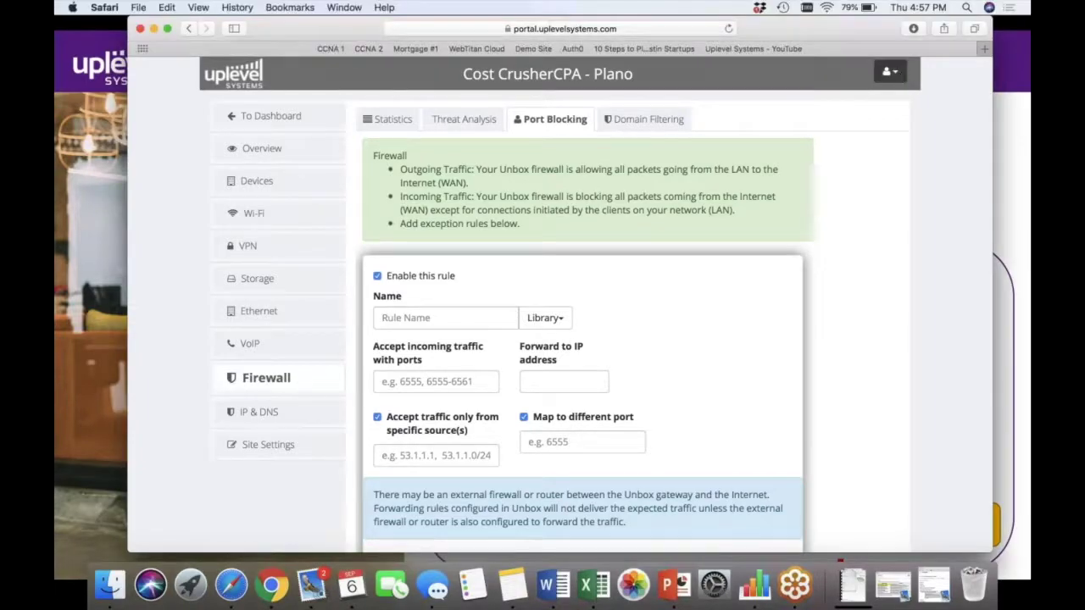
click(897, 76)
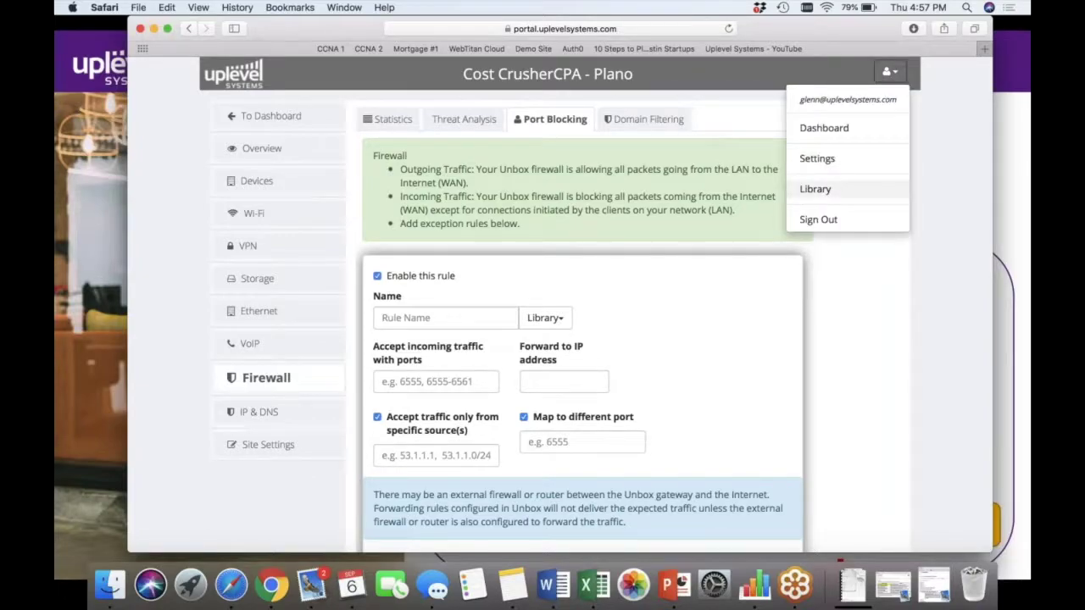
click(815, 188)
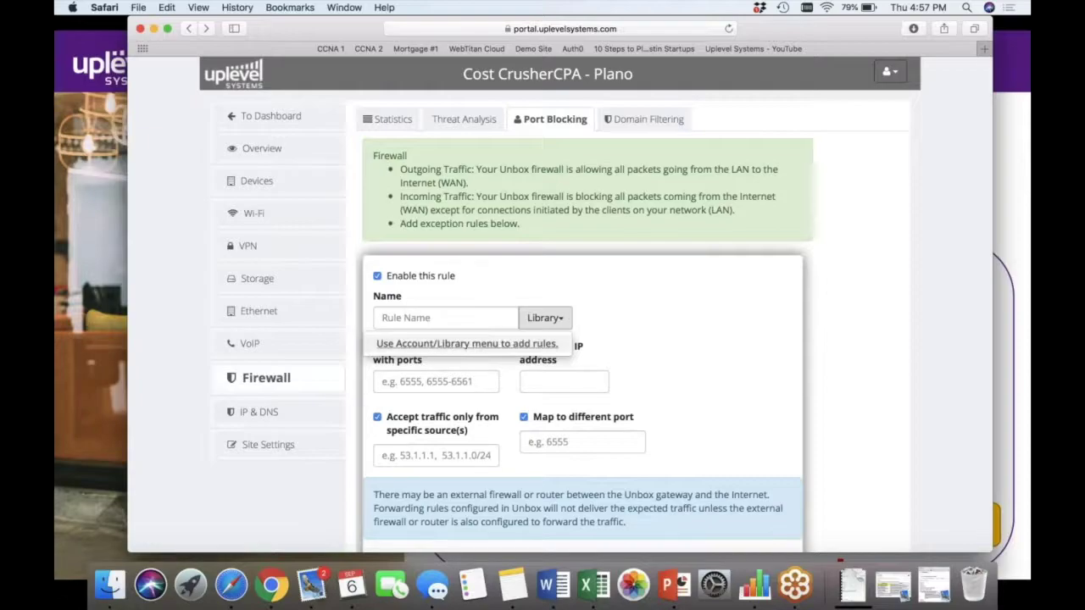
click(558, 344)
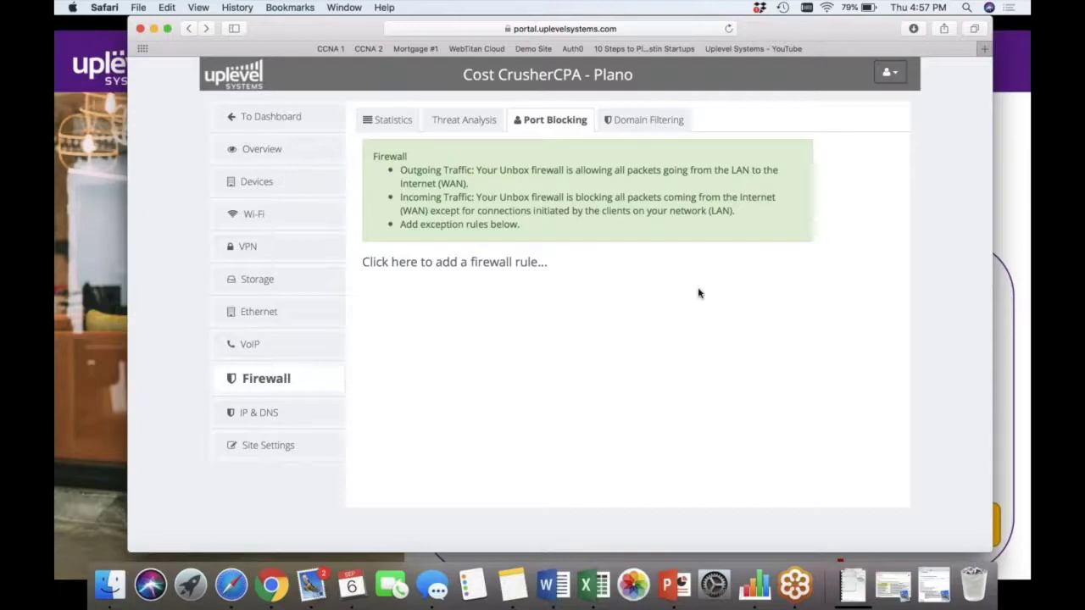
- Open the firewall's Threat Analysis settings and examine the choices for protecting against and monitoring malicious traffic
click(464, 120)
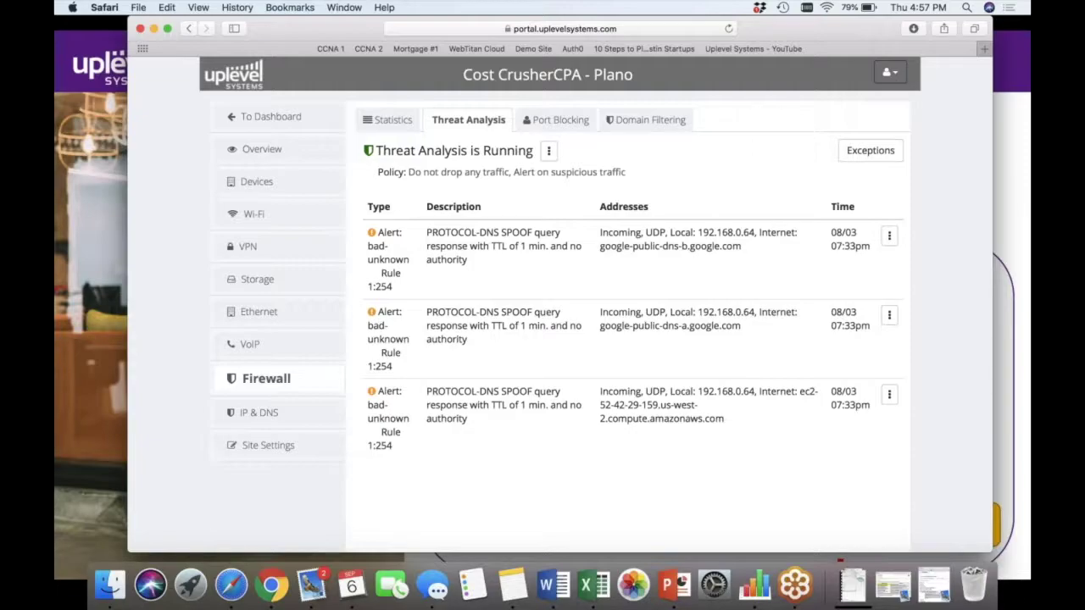
click(548, 151)
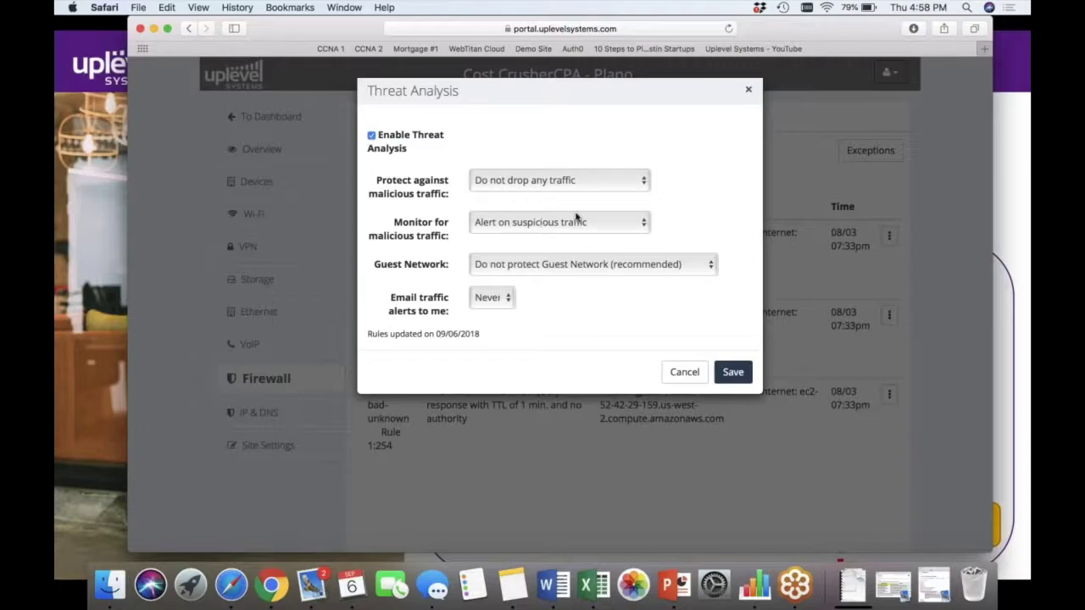
click(593, 188)
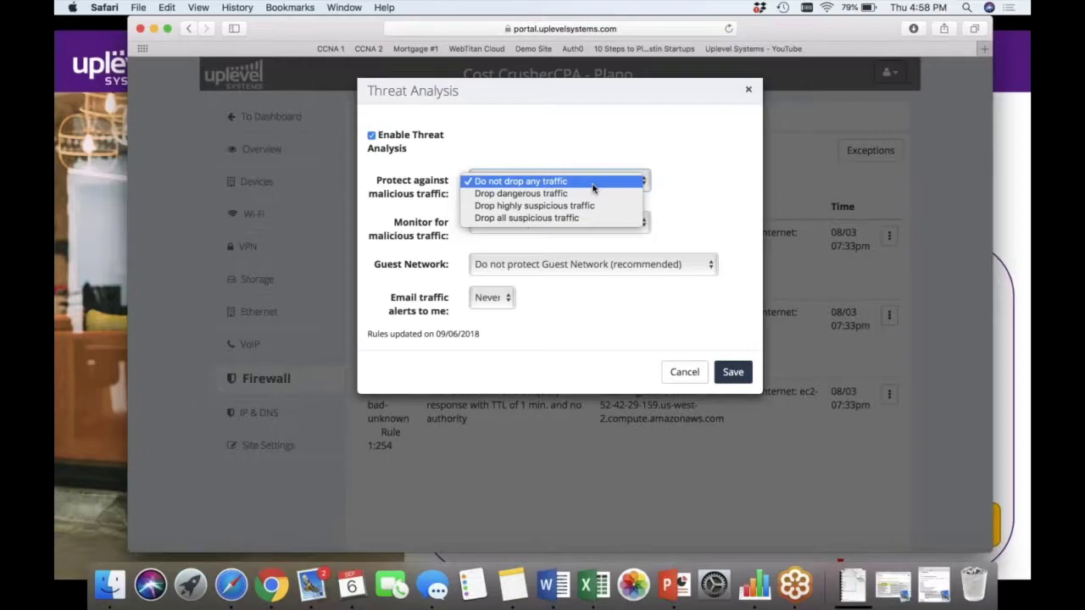
click(717, 199)
click(644, 223)
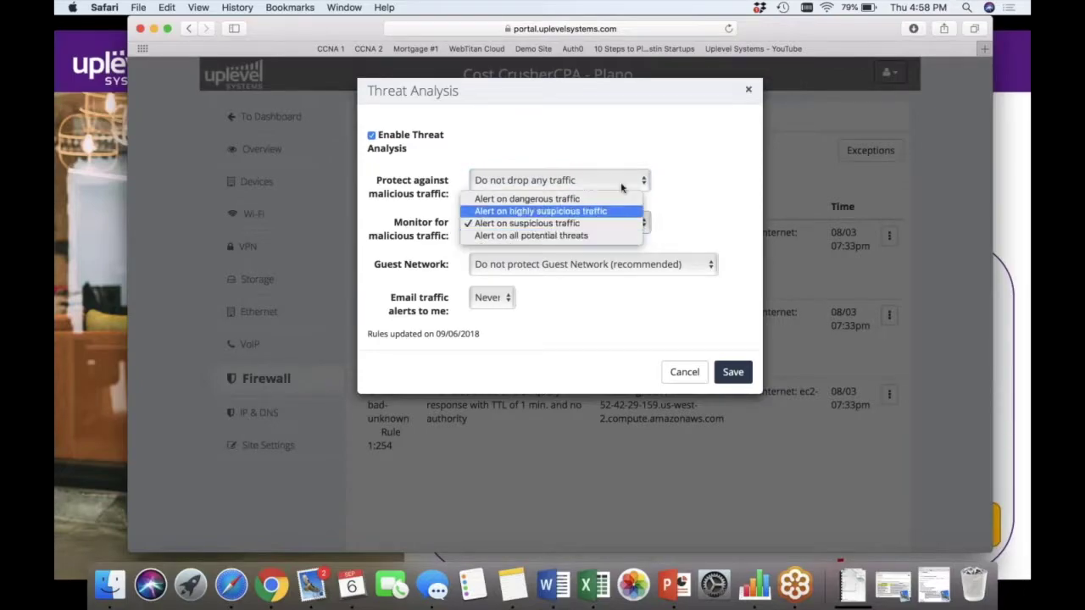
click(681, 203)
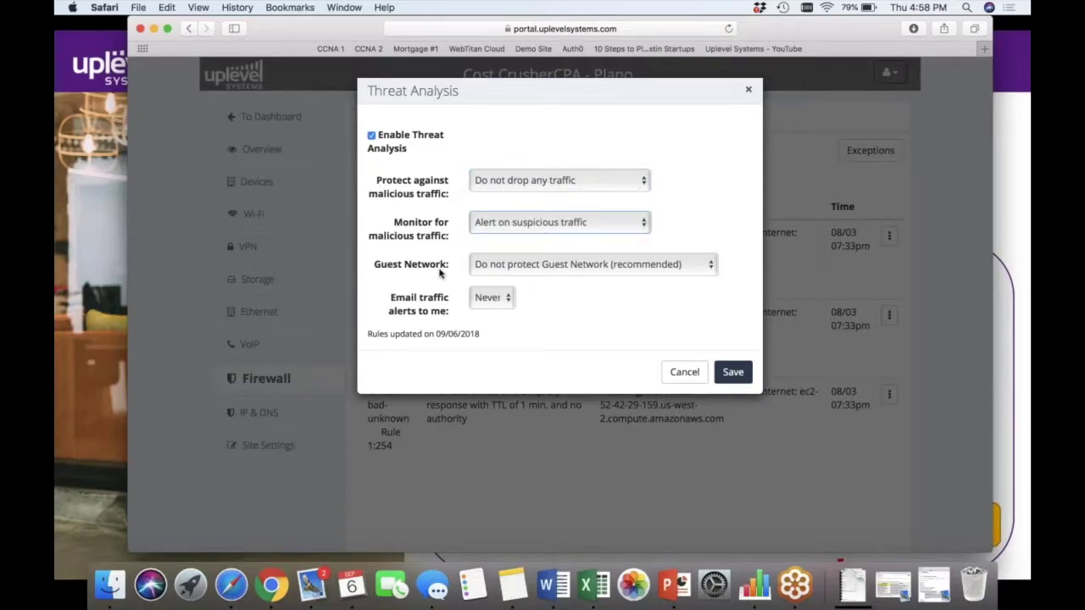
- Examine the guest network choices, try weekly email traffic alerts, and discard the Threat Analysis changes
click(500, 272)
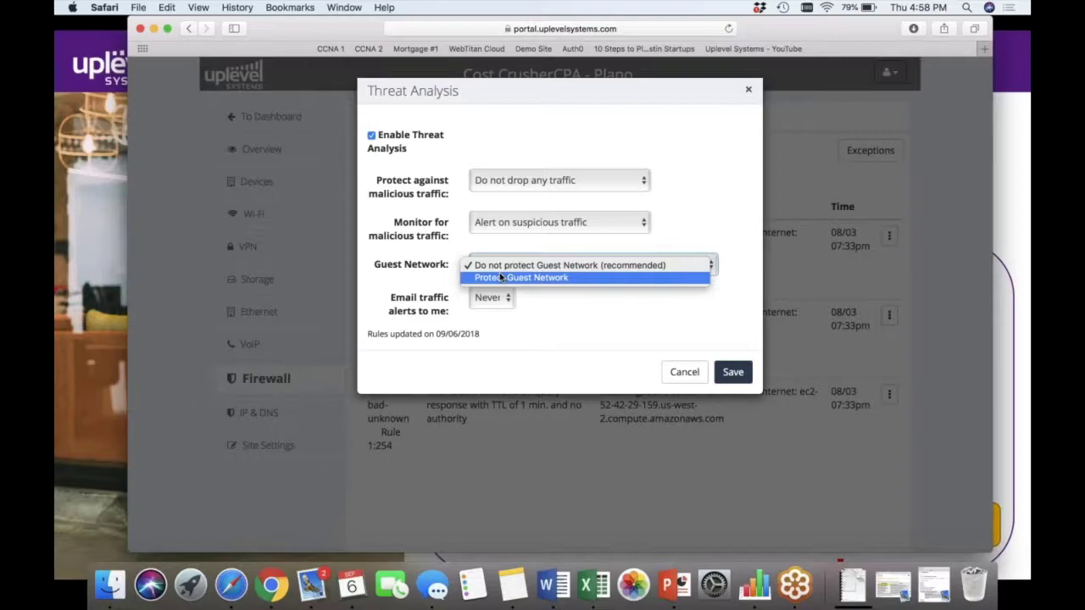
click(573, 310)
click(488, 302)
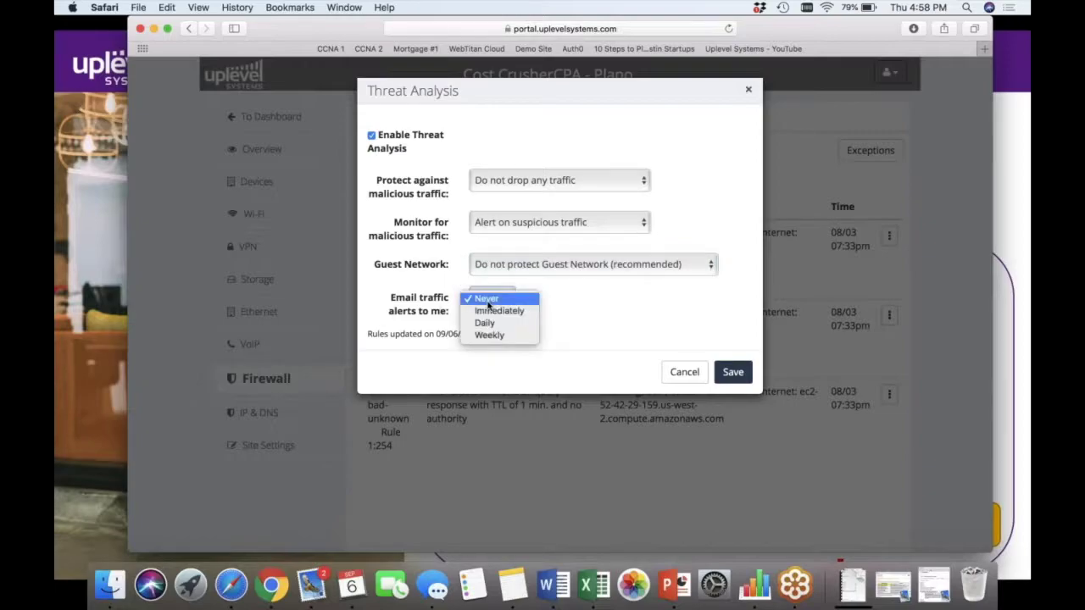
click(493, 335)
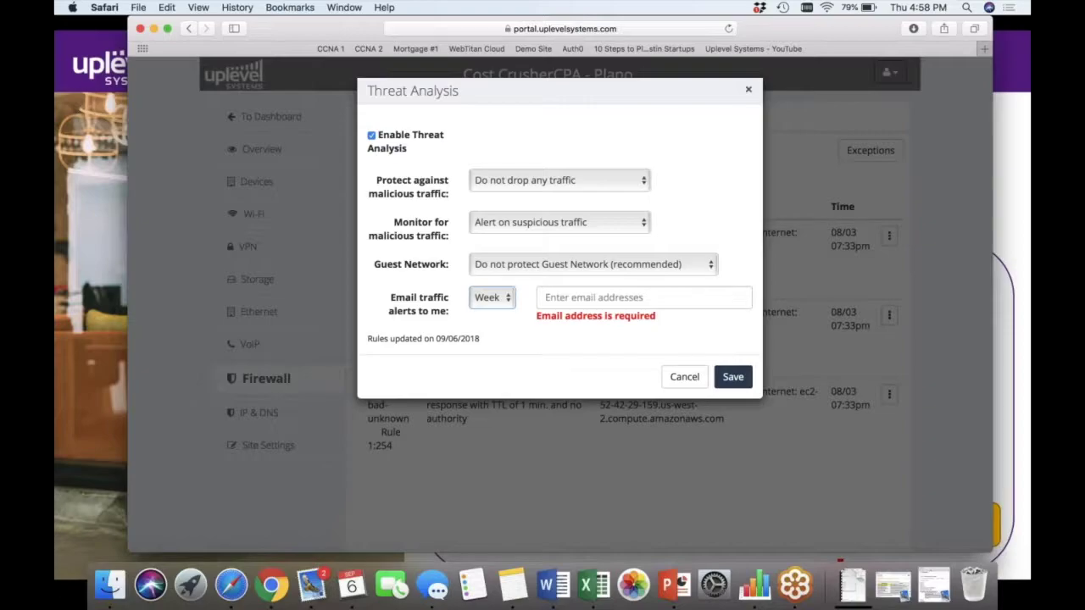
click(482, 303)
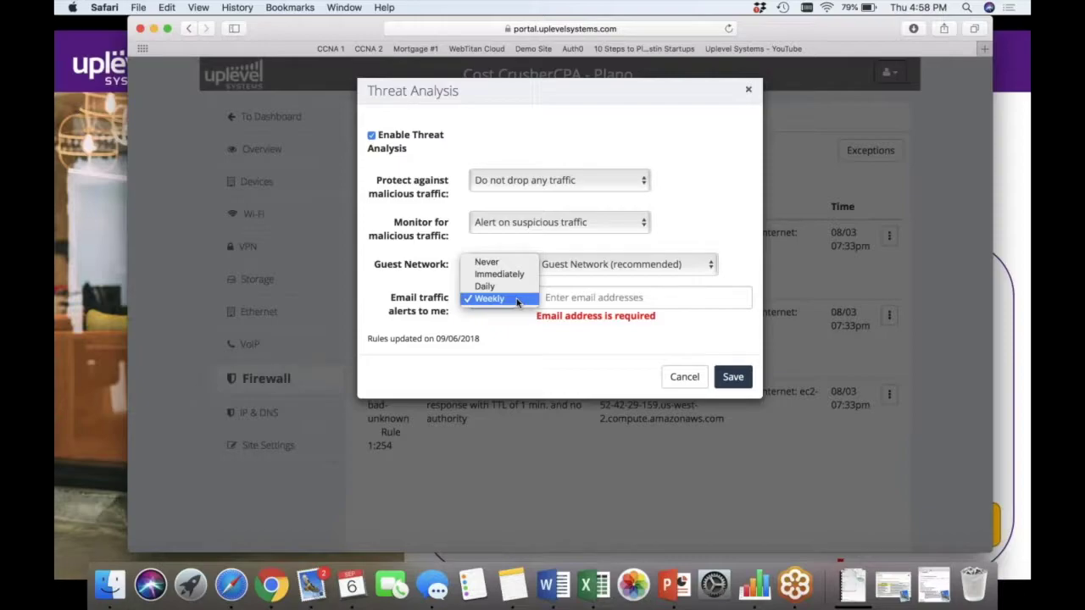
click(678, 376)
click(682, 376)
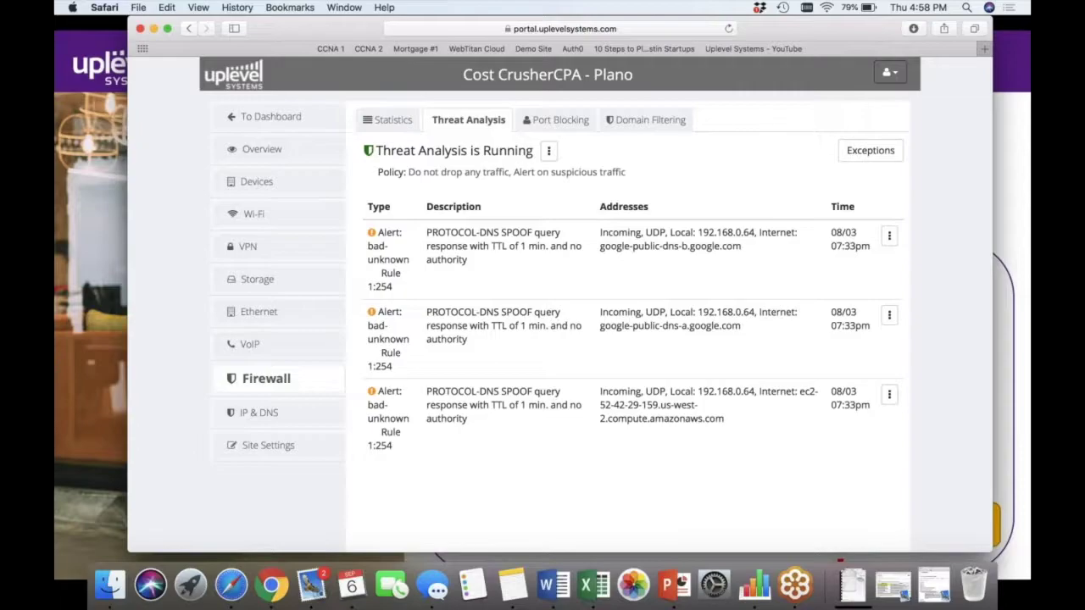
- Examine the first DNS spoof alert, its local and internet addresses, and the available block and allow actions
drag(427, 231, 538, 260)
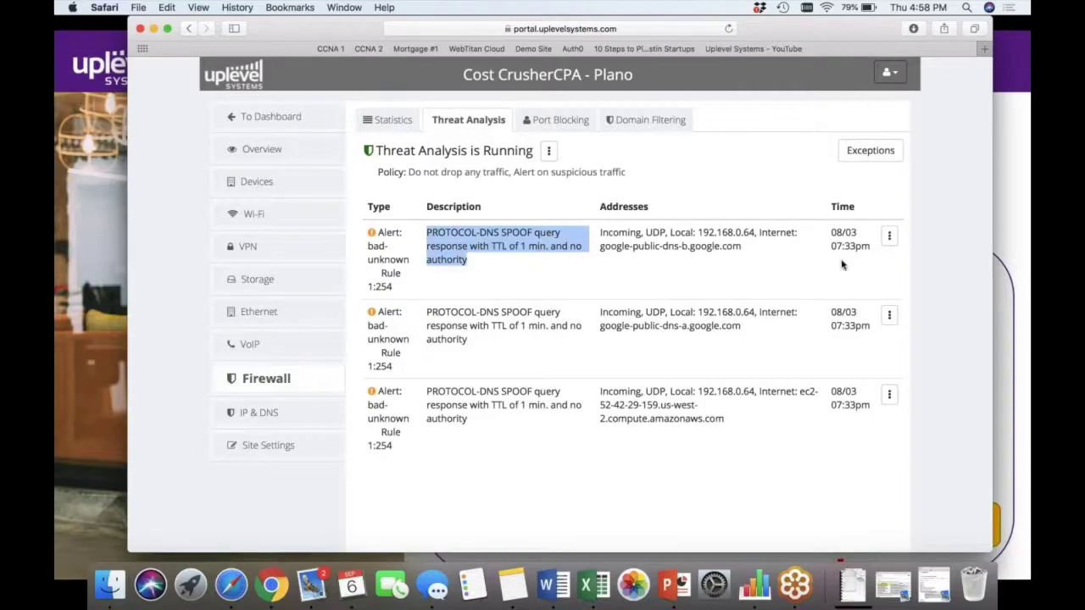
click(889, 237)
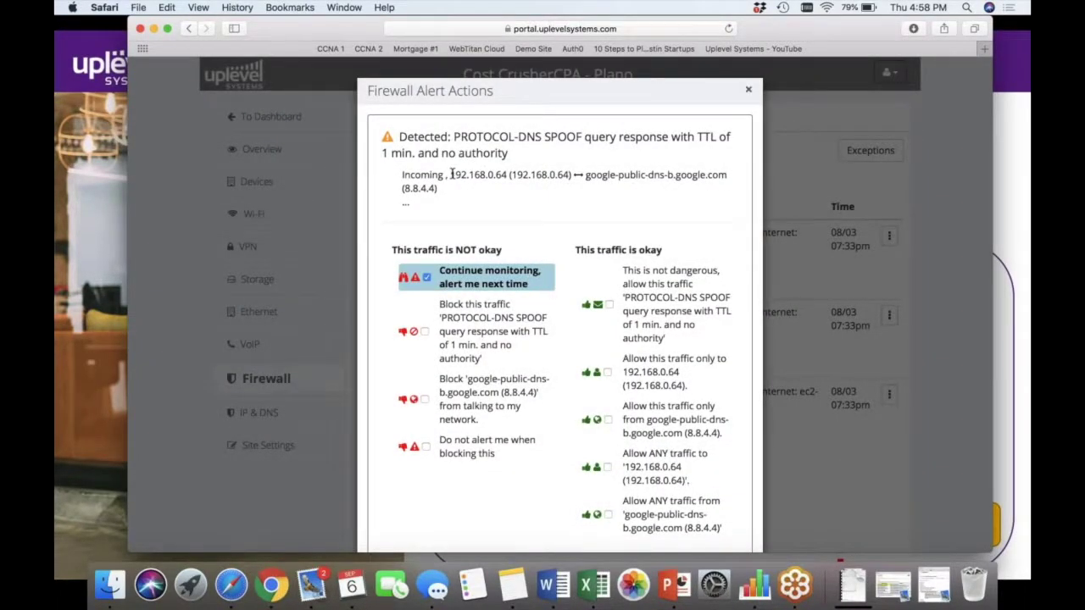
drag(450, 175, 573, 173)
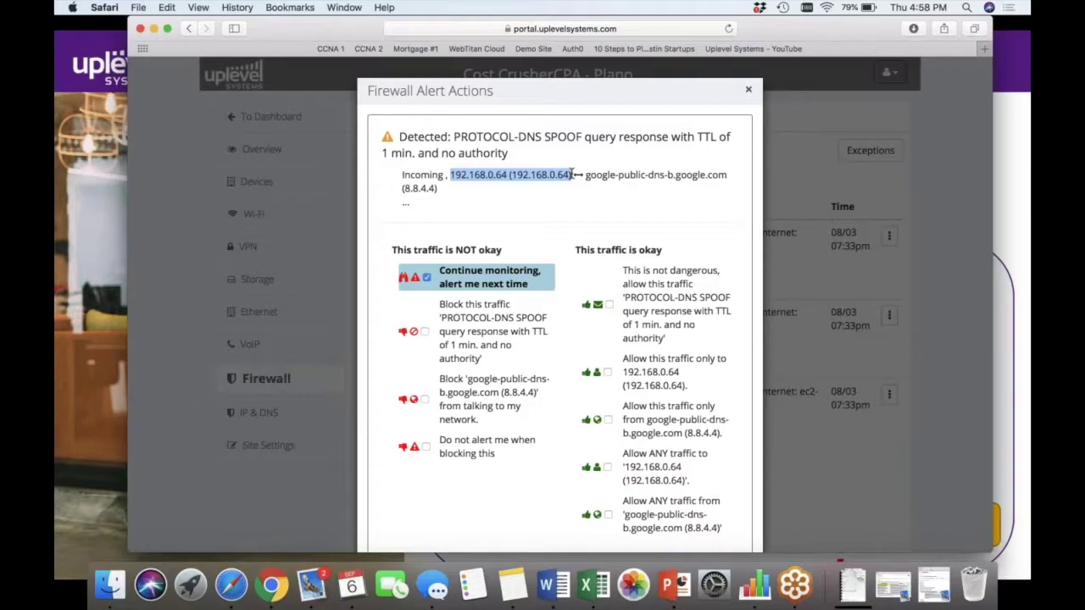
drag(402, 188, 468, 189)
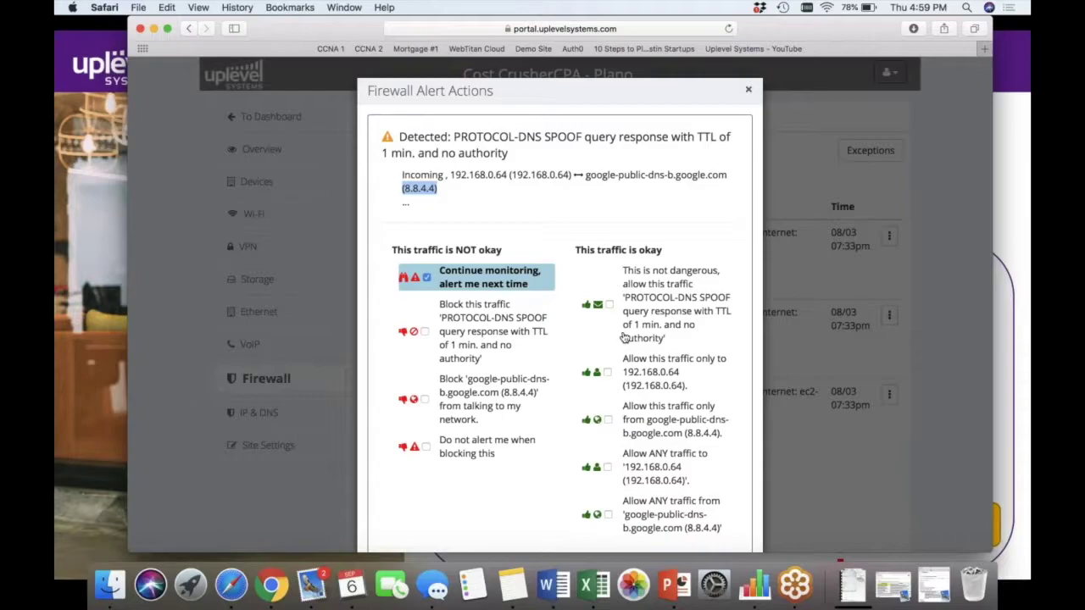
scroll(624, 337, down, 3)
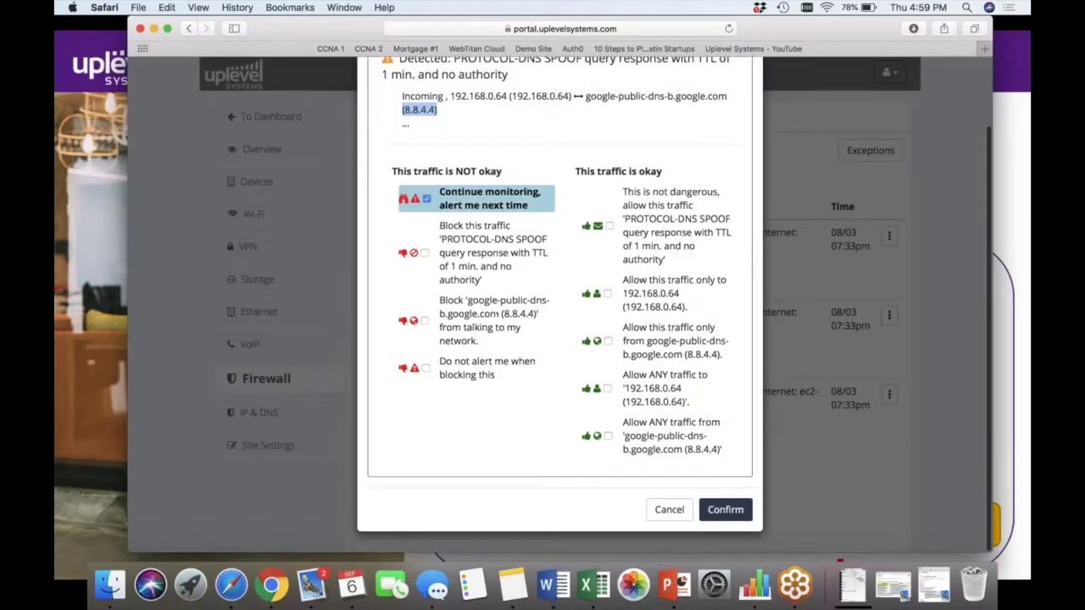
click(664, 517)
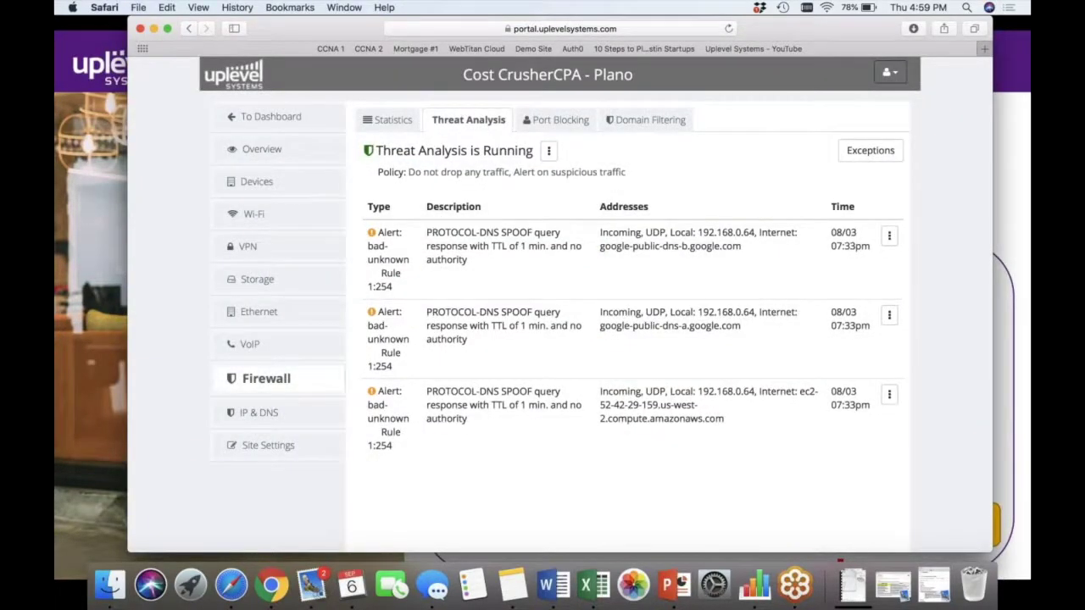
- Review the firewall exceptions and reopen the Threat Analysis policy without changing it
click(883, 166)
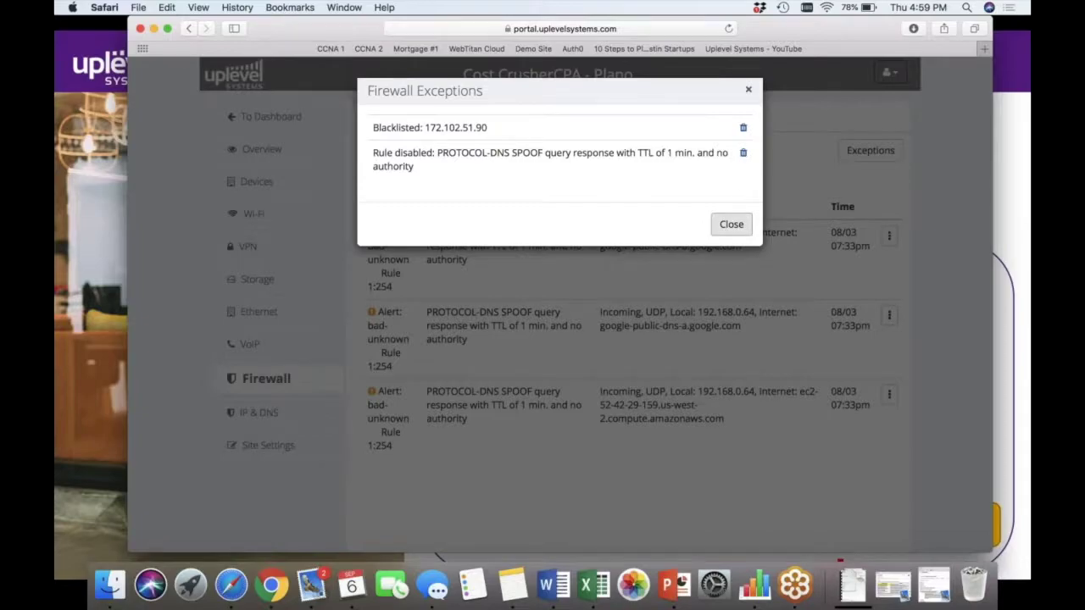
click(730, 224)
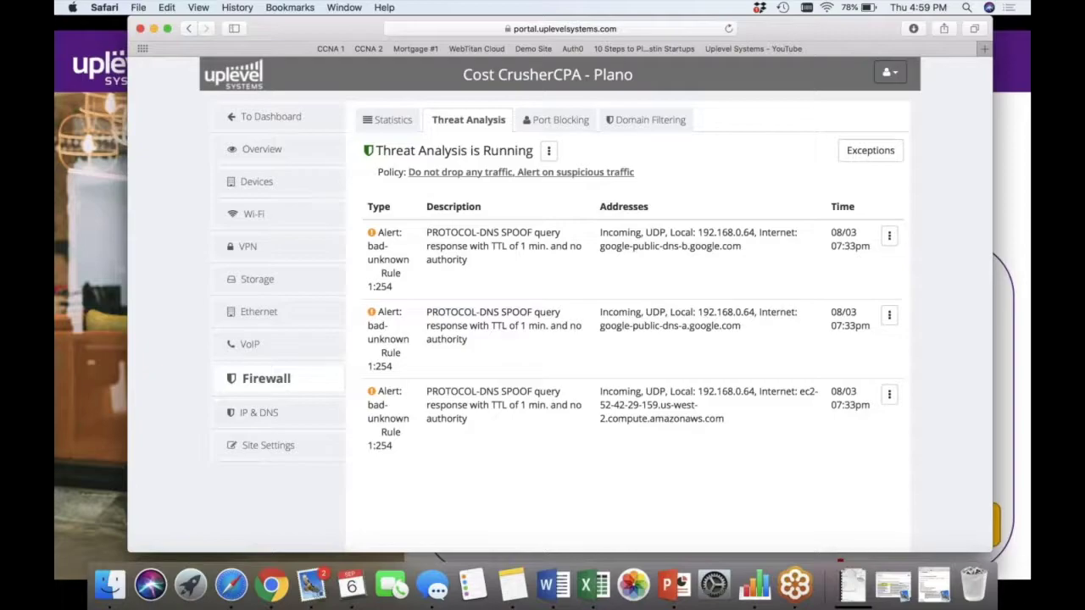
click(610, 172)
click(687, 370)
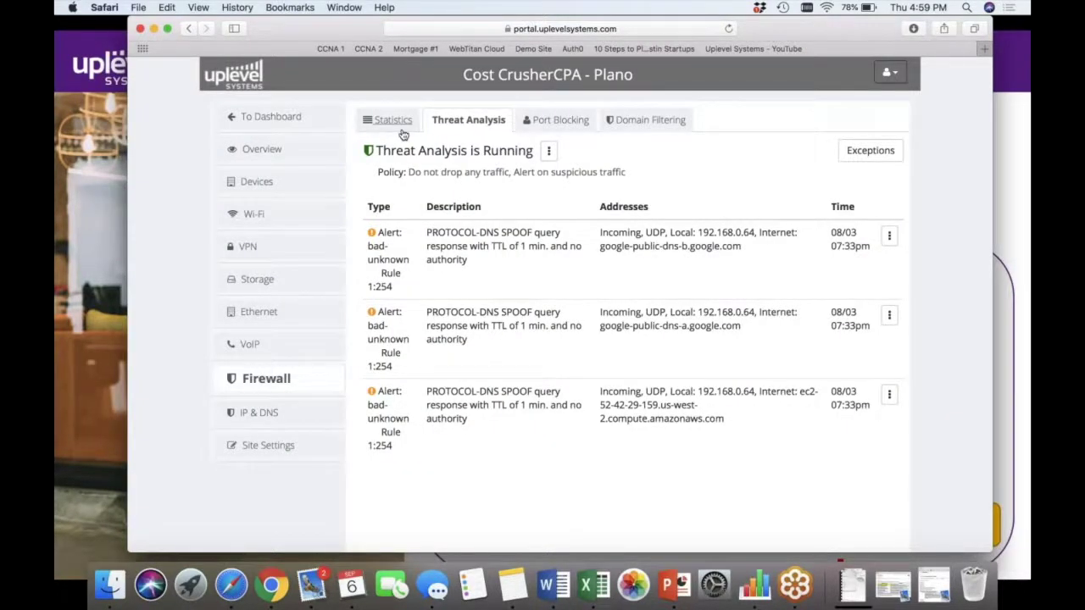
- Enable domain filtering for the site's firewall and review the list of blocked categories
click(650, 121)
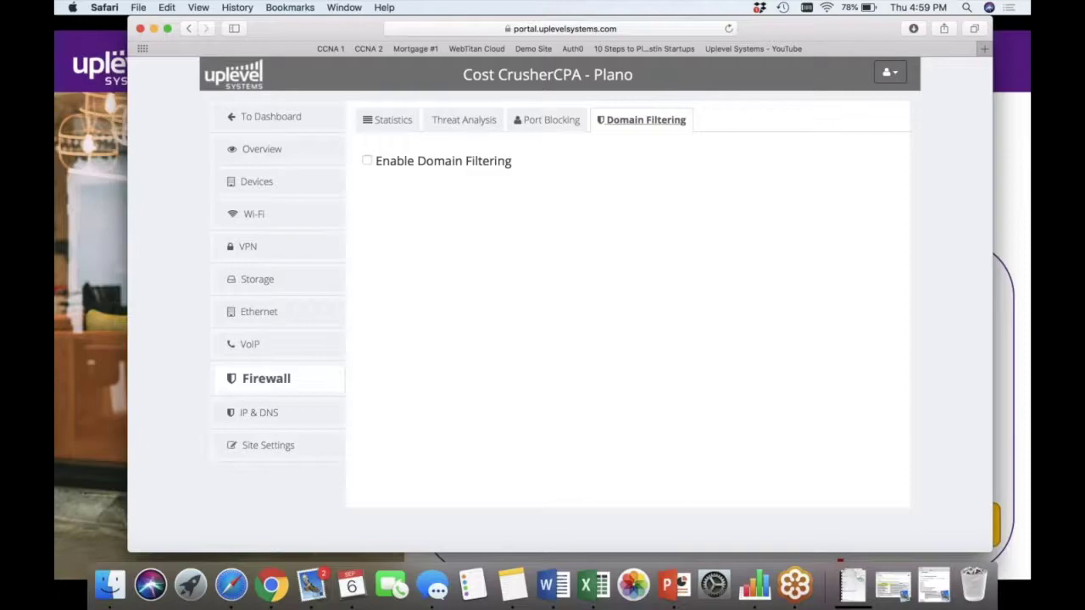
click(366, 161)
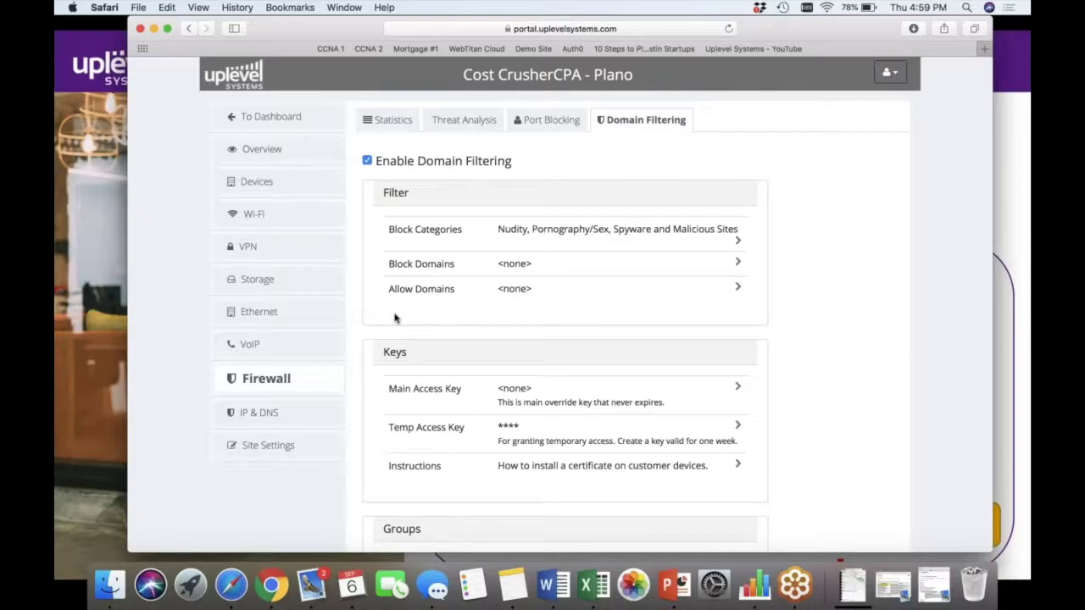
click(611, 240)
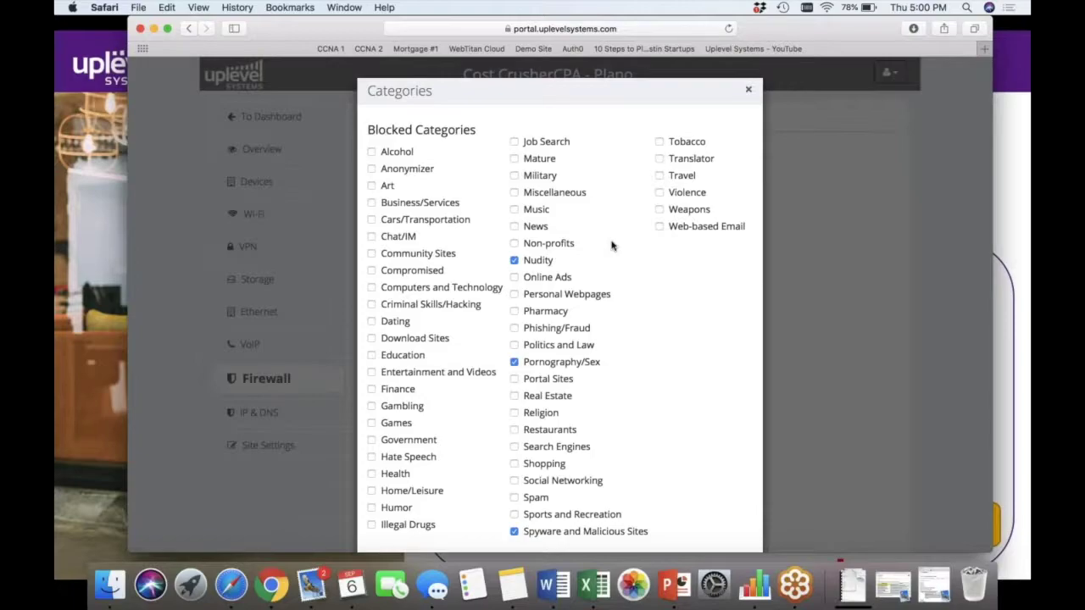
scroll(612, 245, down, 3)
click(732, 528)
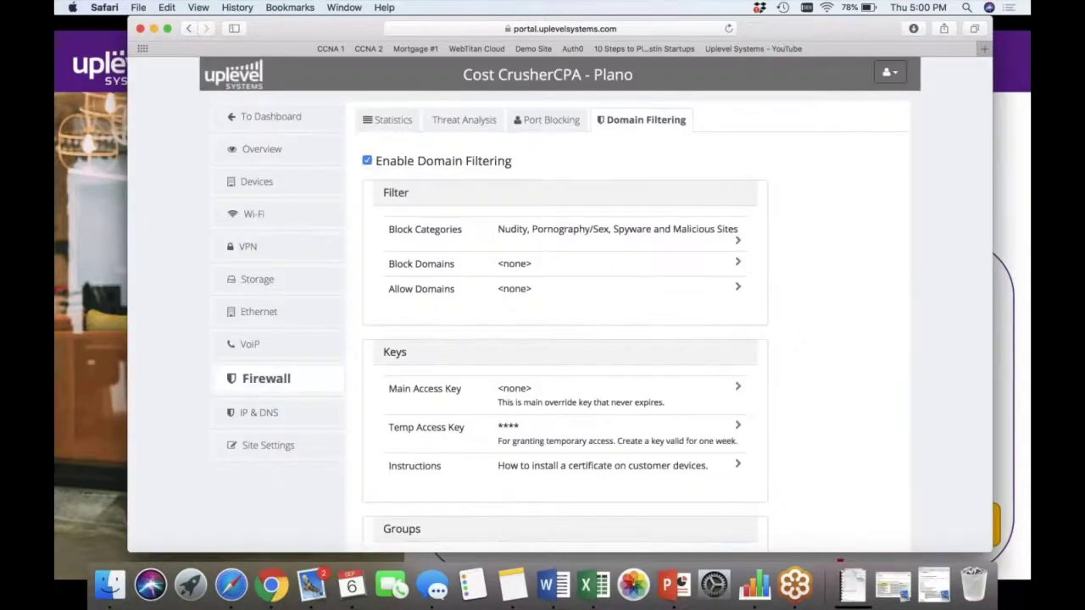
- Examine the Block Domains and Allow Domains entry forms of the domain filter without adding any domains
click(494, 267)
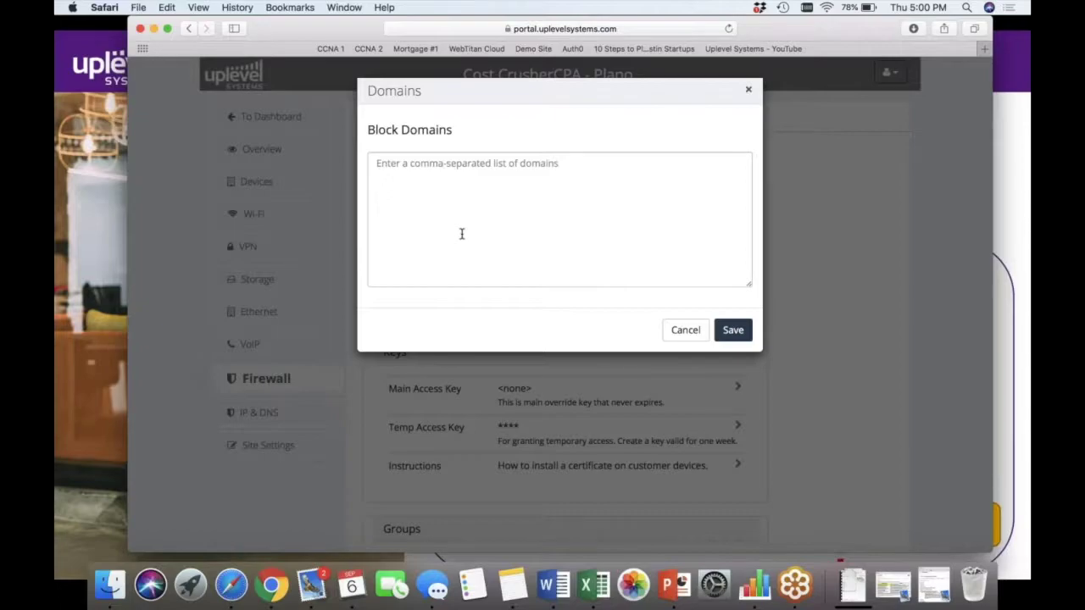
click(685, 330)
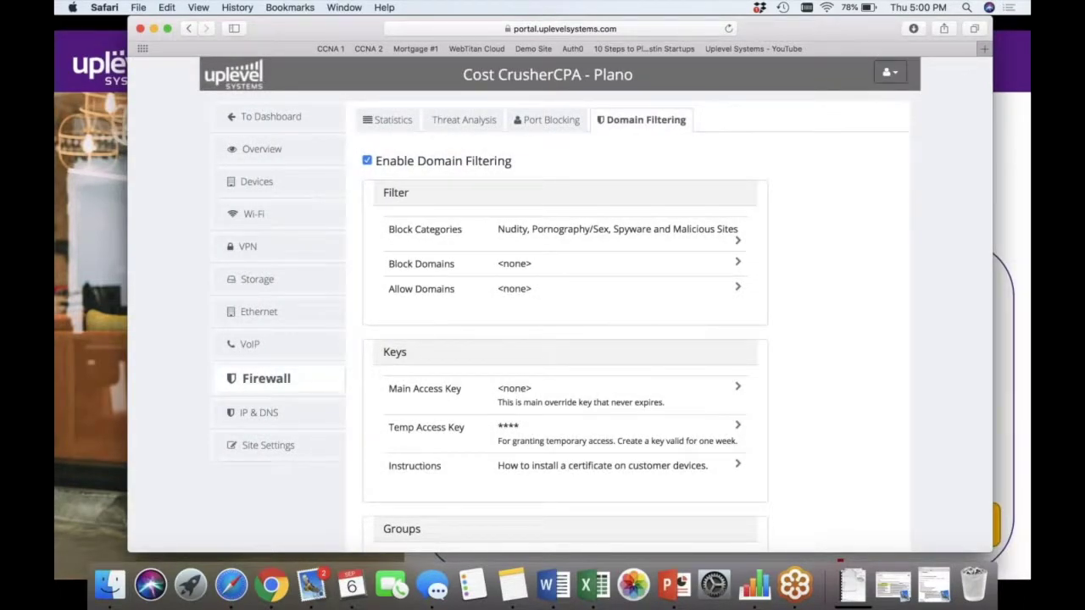
click(520, 288)
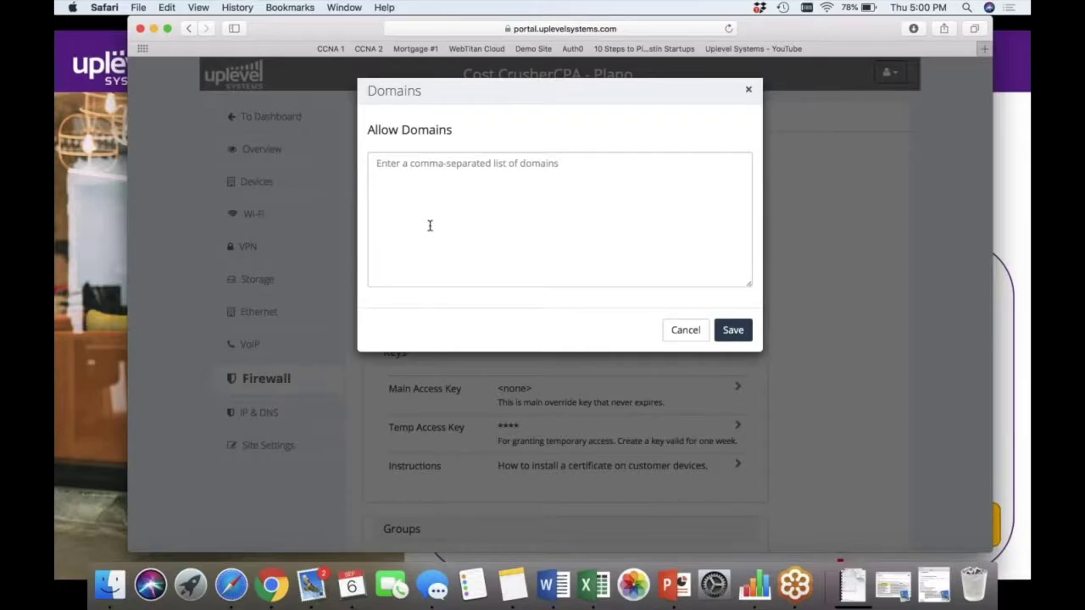
click(685, 330)
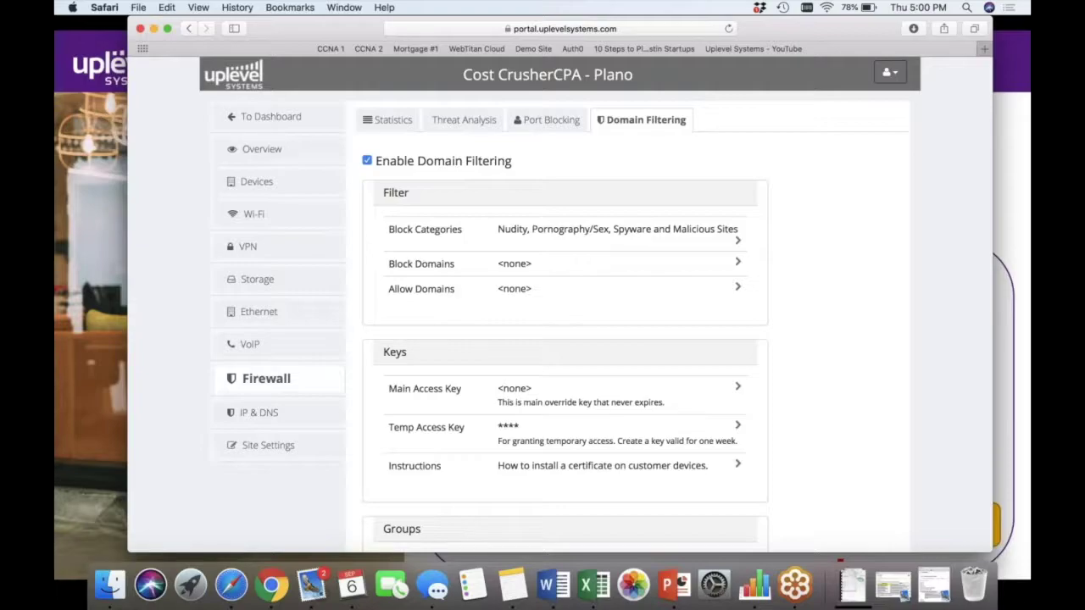
- Try selecting the Employees group for domain filtering and check the Main Access Key form without entering a key
scroll(455, 476, down, 3)
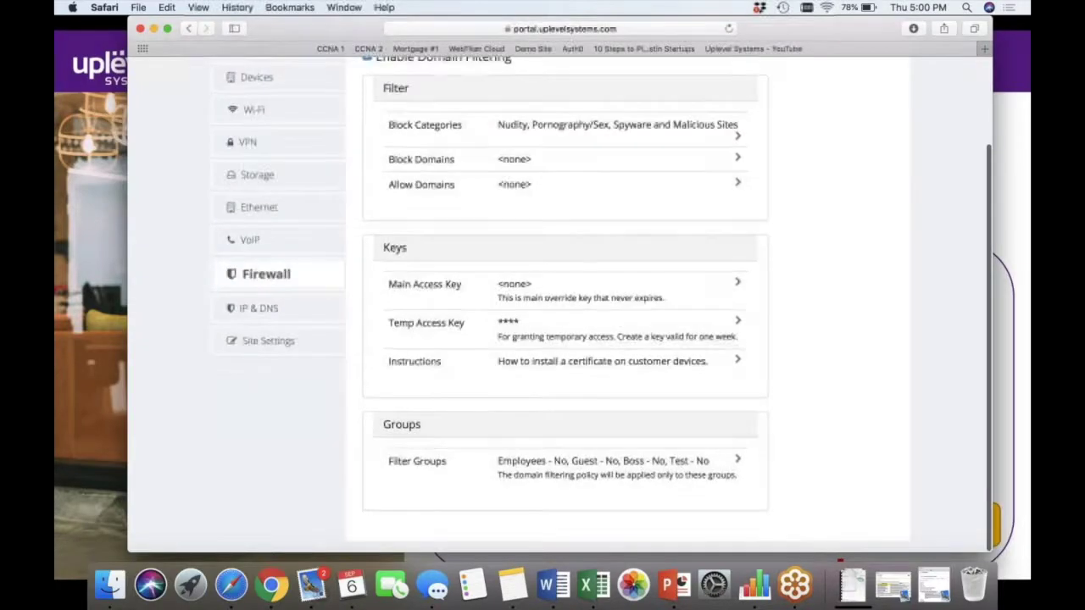
click(455, 475)
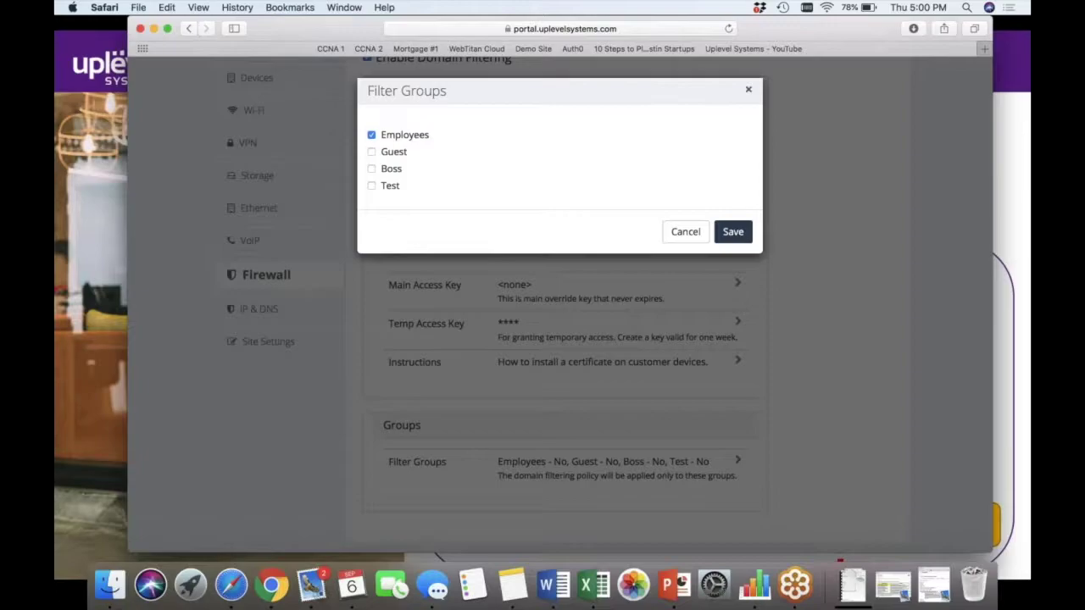
click(733, 232)
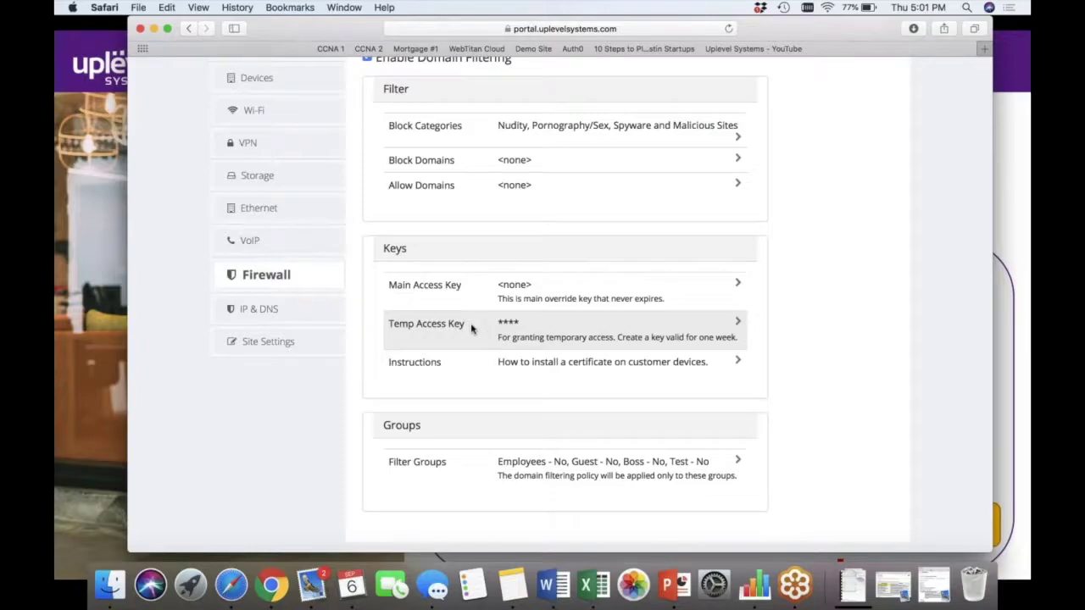
click(462, 288)
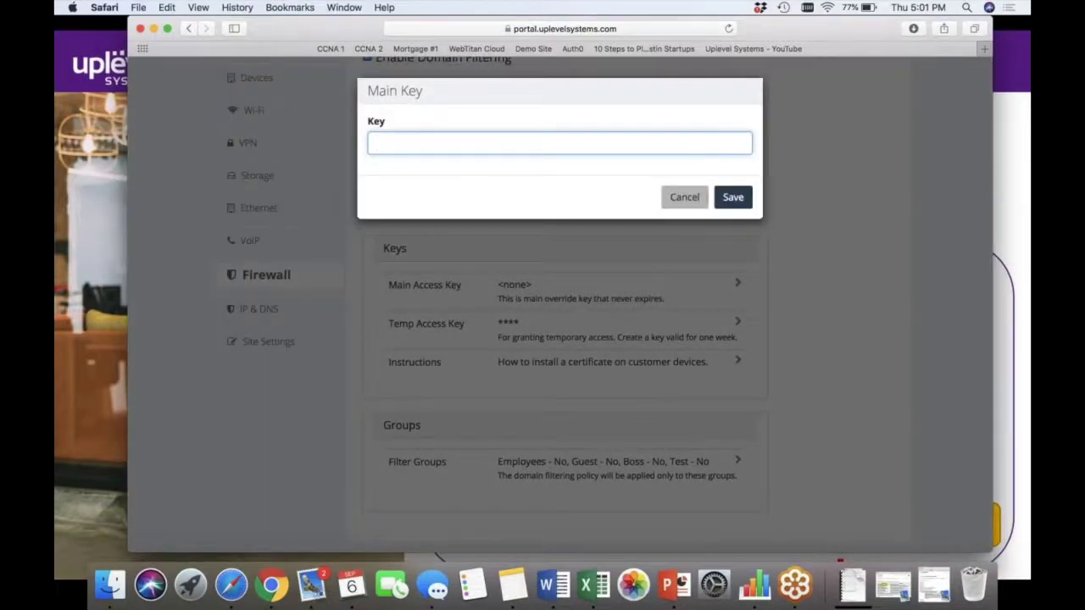
click(683, 200)
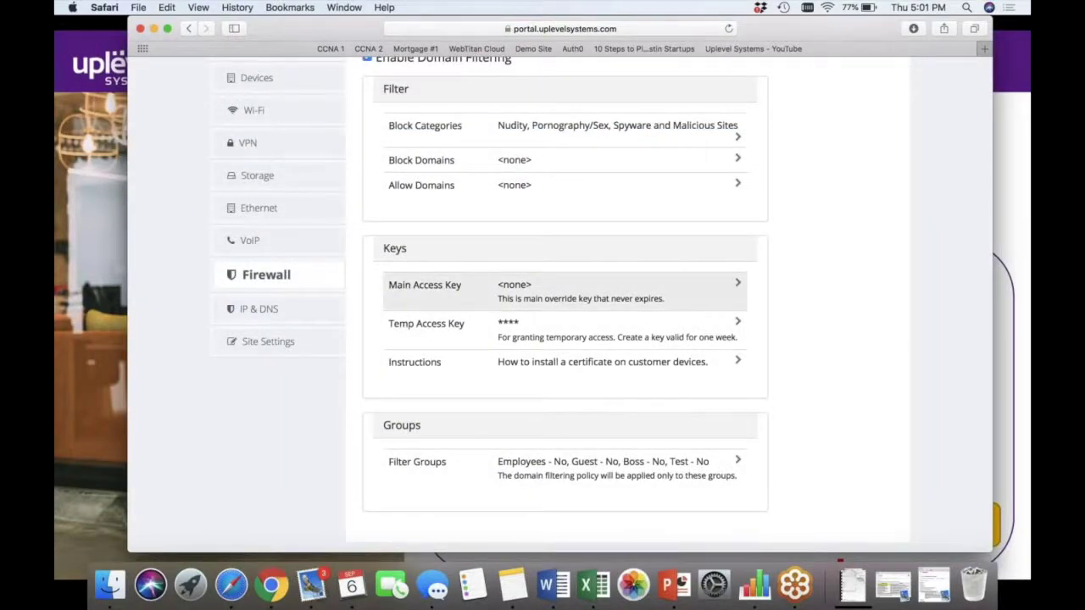
- Open the site's DNS settings and examine how its DNS servers are managed
scroll(562, 429, up, 3)
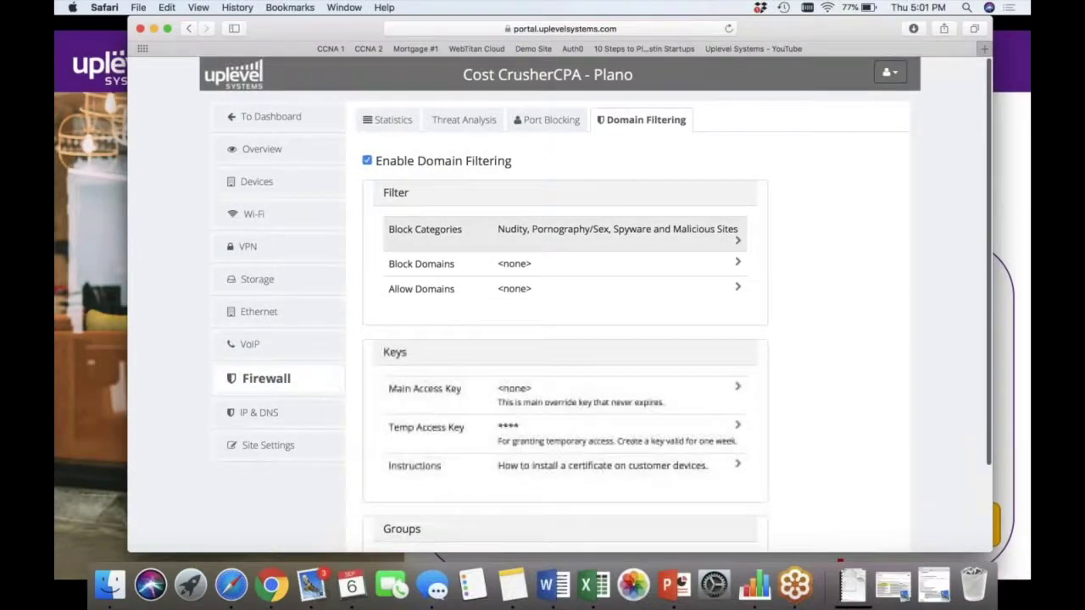
click(269, 413)
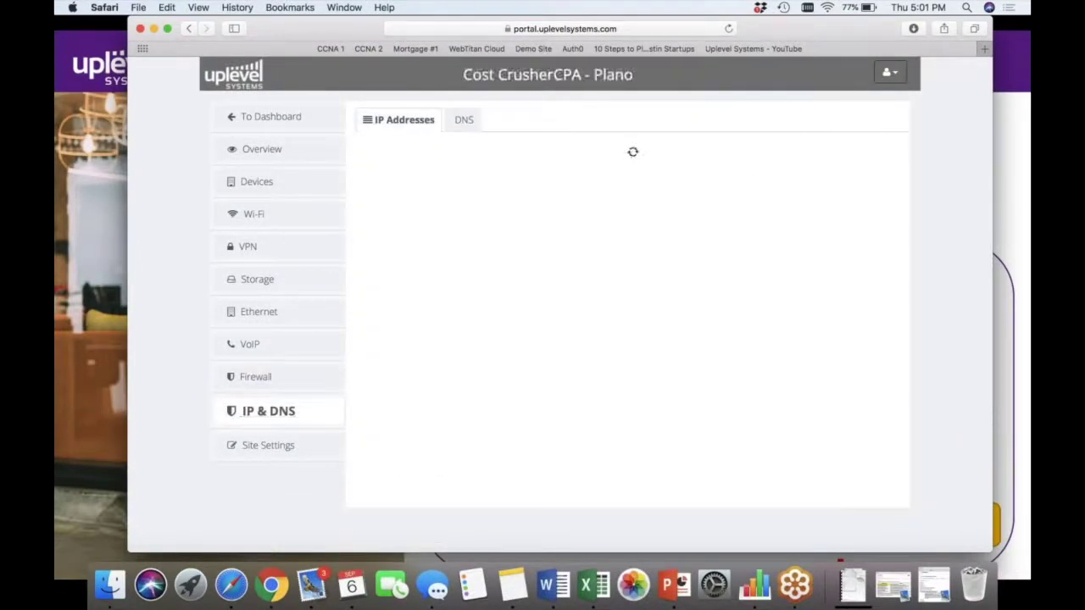
click(475, 124)
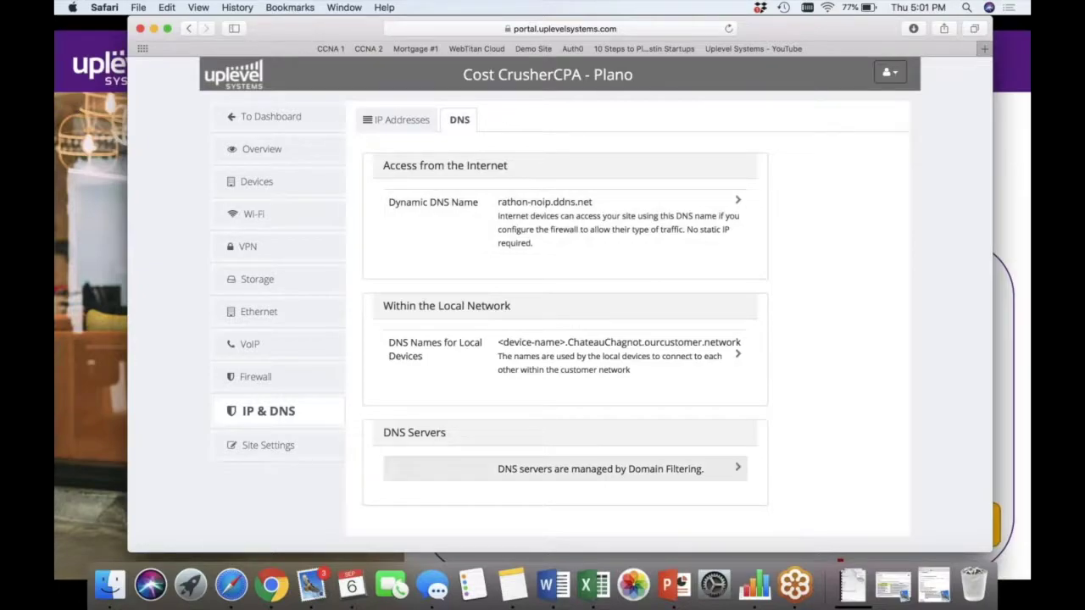
drag(498, 470, 703, 474)
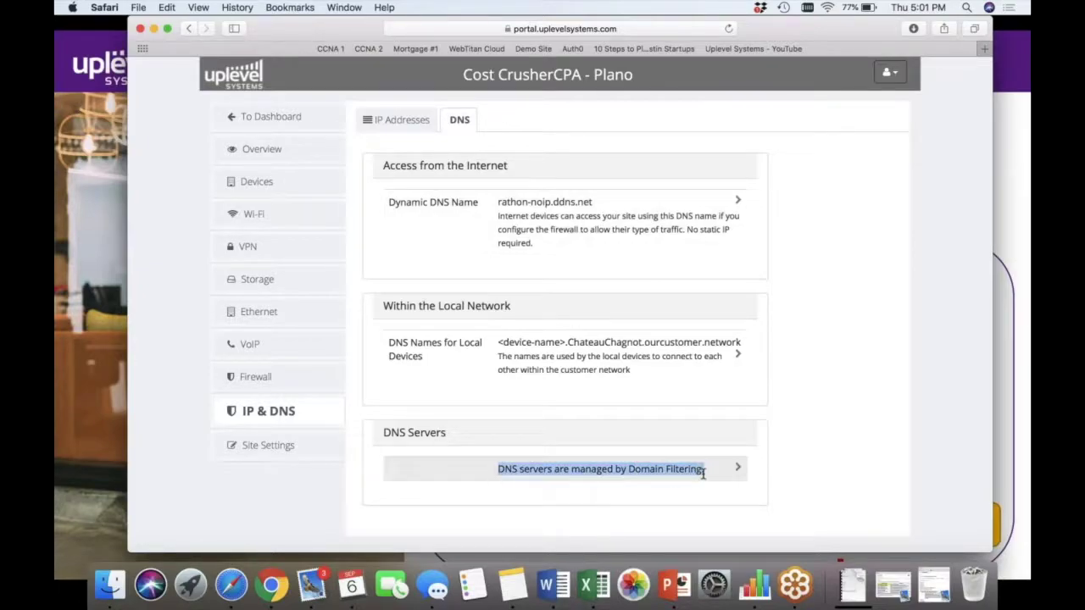